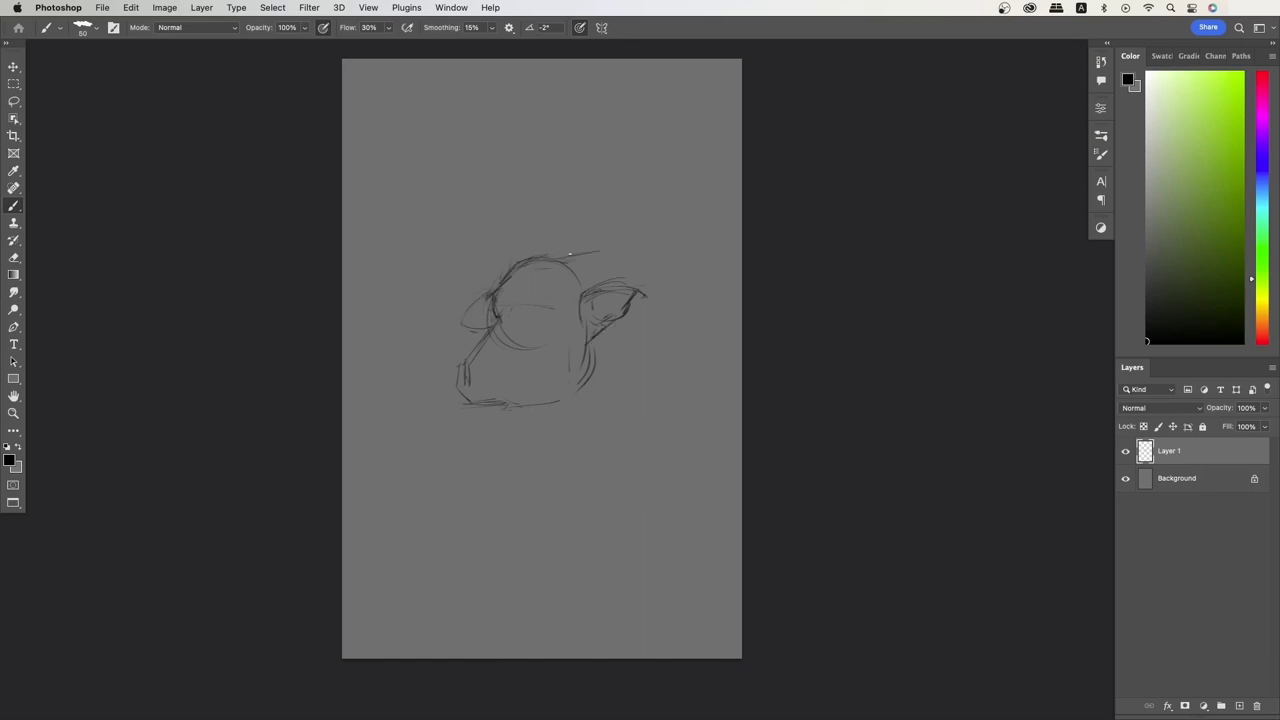
Sketch two curved horns sweeping back from the head and rough in the brow, eye, near ear and cheek line.
{"action": "left_click_drag", "start_coordinate": [570, 254], "coordinate": [638, 265]}
{"action": "mouse_move", "coordinate": [495, 282]}
{"action": "left_mouse_down"}
{"action": "mouse_move", "coordinate": [522, 258]}
{"action": "mouse_move", "coordinate": [672, 206]}
{"action": "left_mouse_up"}
{"action": "mouse_move", "coordinate": [545, 248]}
{"action": "left_mouse_down"}
{"action": "mouse_move", "coordinate": [586, 242]}
{"action": "mouse_move", "coordinate": [518, 259]}
{"action": "mouse_move", "coordinate": [468, 350]}
{"action": "left_mouse_up"}
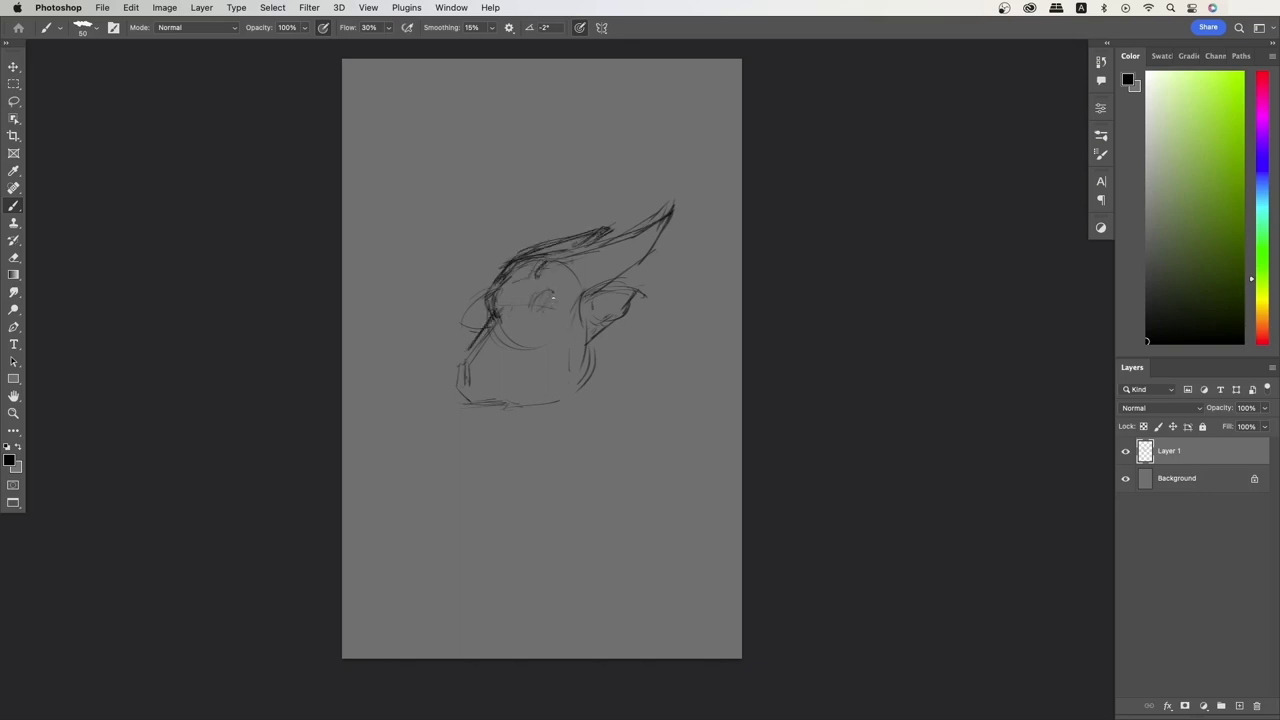
{"action": "mouse_move", "coordinate": [588, 290]}
{"action": "left_mouse_down"}
{"action": "mouse_move", "coordinate": [656, 280]}
{"action": "mouse_move", "coordinate": [573, 414]}
{"action": "left_mouse_up"}
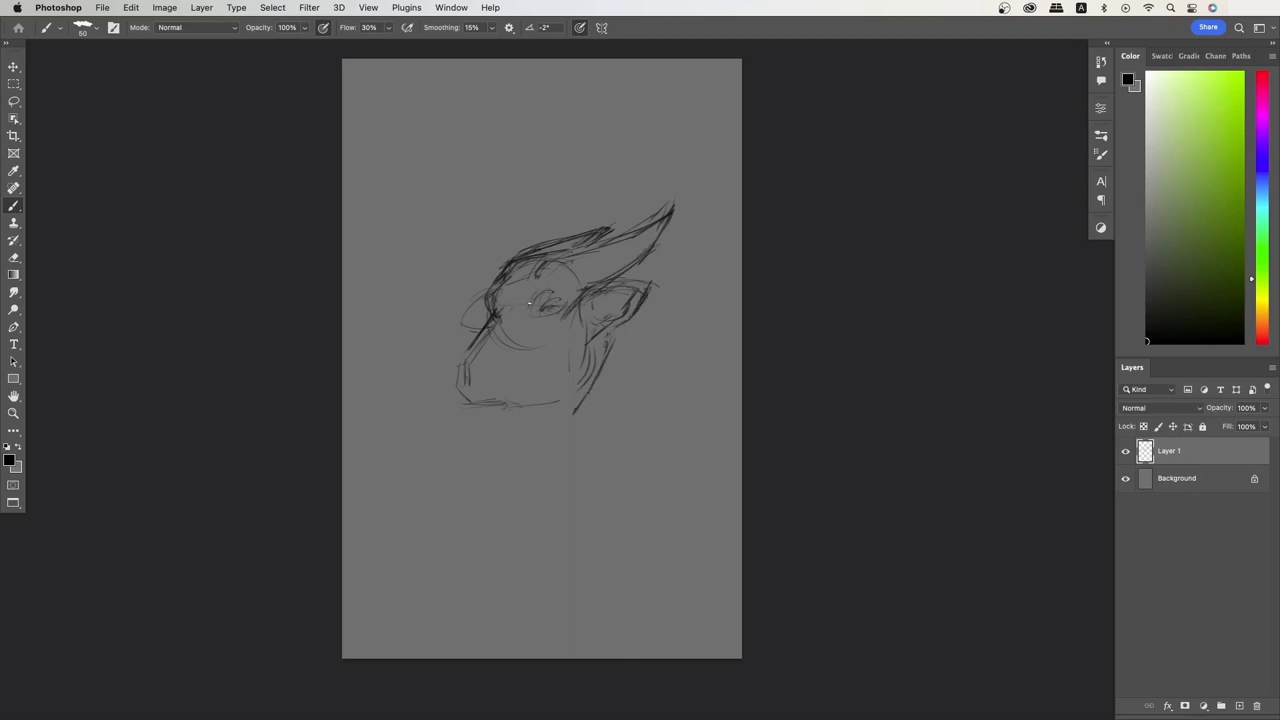
Shift the ear and rear jaw lines slightly away from the face and add darker eye, ear and horn-ridge strokes.
{"action": "key", "text": "super+z"}
{"action": "key", "text": "super+z"}
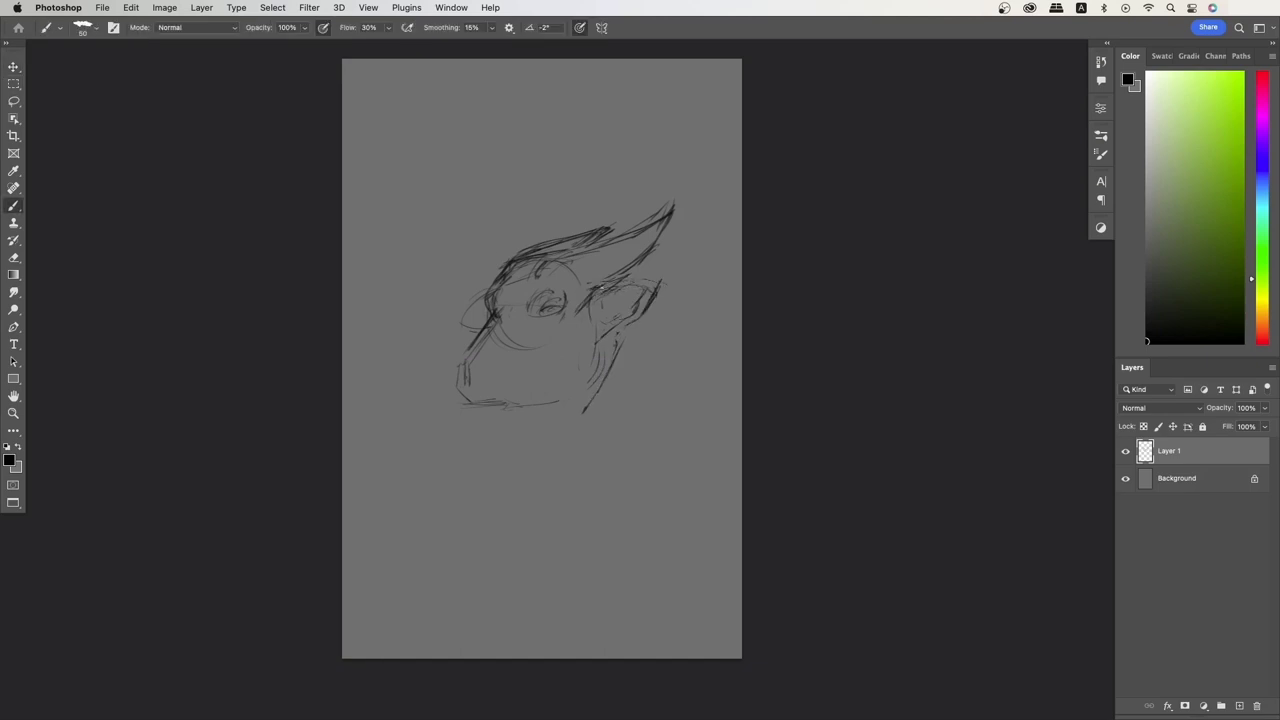
{"action": "left_click_drag", "start_coordinate": [600, 282], "coordinate": [655, 280]}
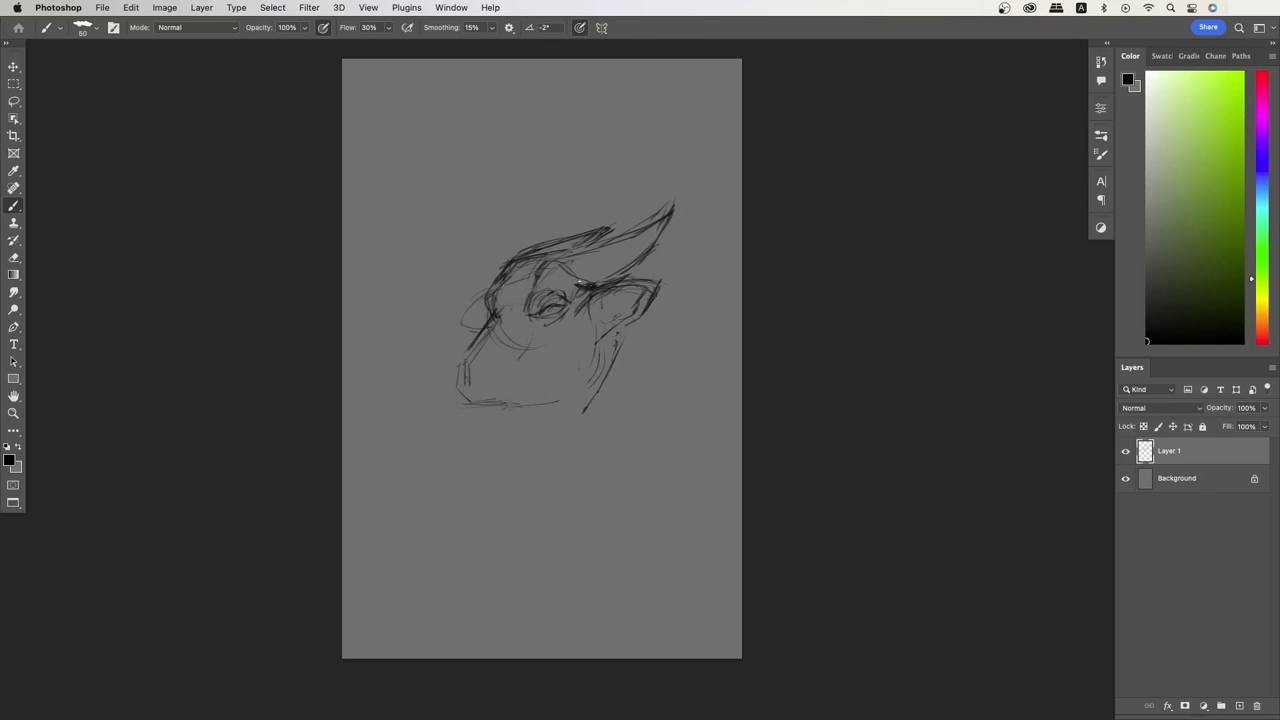
{"action": "left_click_drag", "start_coordinate": [581, 268], "coordinate": [638, 241]}
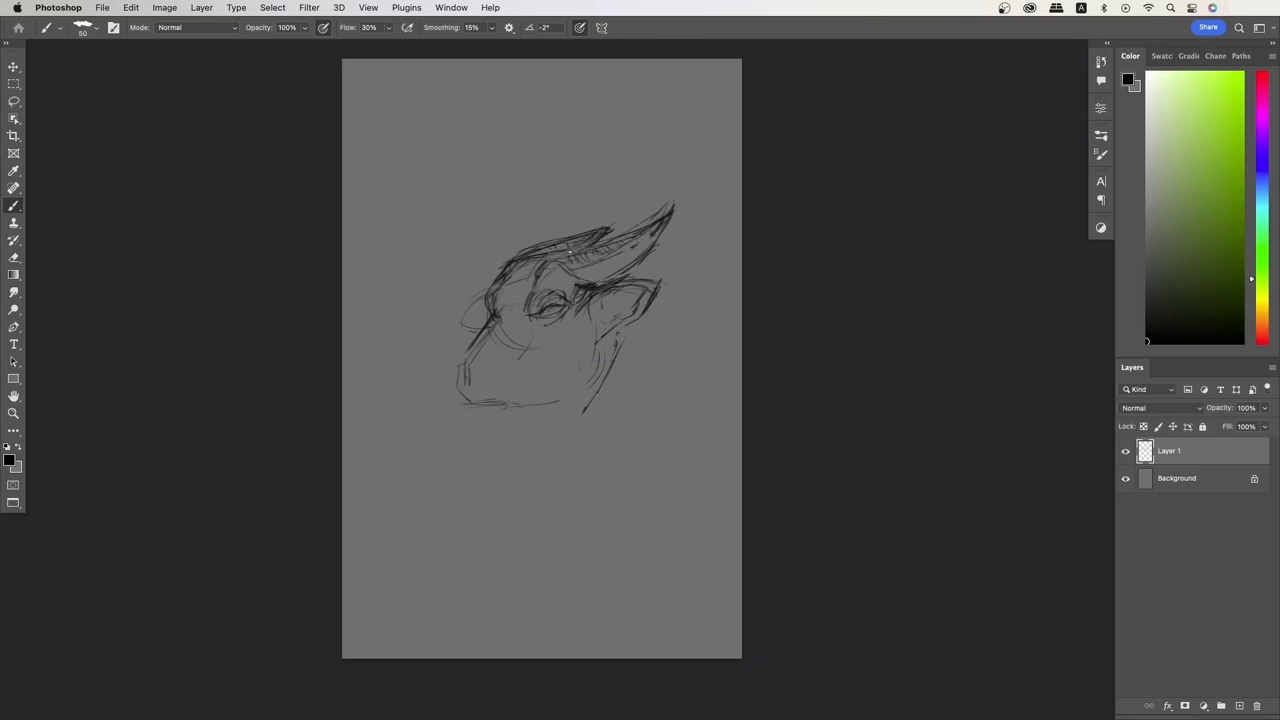
Lasso both horns, reposition them slightly on the head and clear the selection.
{"action": "key", "text": "l"}
{"action": "left_click_drag", "start_coordinate": [500, 266], "coordinate": [612, 224]}
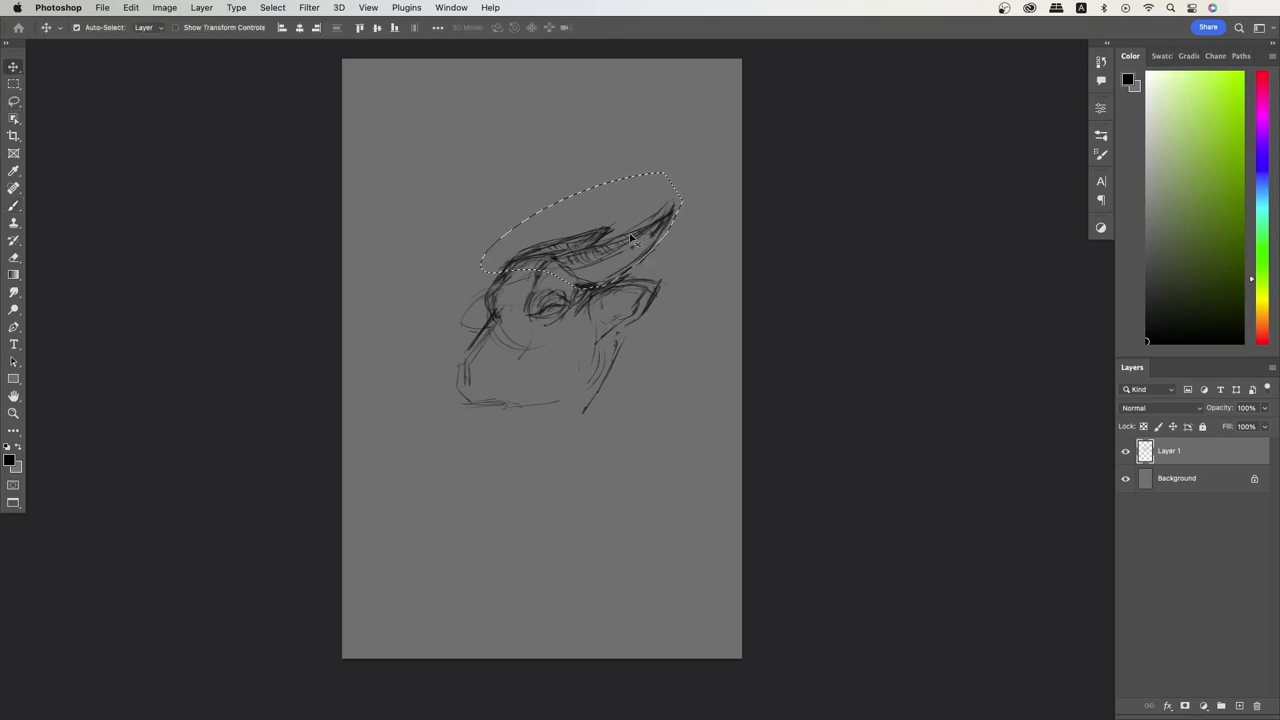
{"action": "key", "text": "BackSpace"}
{"action": "key", "text": "super+d"}
Sketch the nostril, mouth, cheek folds and far ear, refine the near ear and horn, and close the lower jaw.
{"action": "key", "text": "b"}
{"action": "mouse_move", "coordinate": [582, 286]}
{"action": "left_mouse_down"}
{"action": "mouse_move", "coordinate": [620, 268]}
{"action": "mouse_move", "coordinate": [660, 274]}
{"action": "mouse_move", "coordinate": [600, 346]}
{"action": "left_mouse_up"}
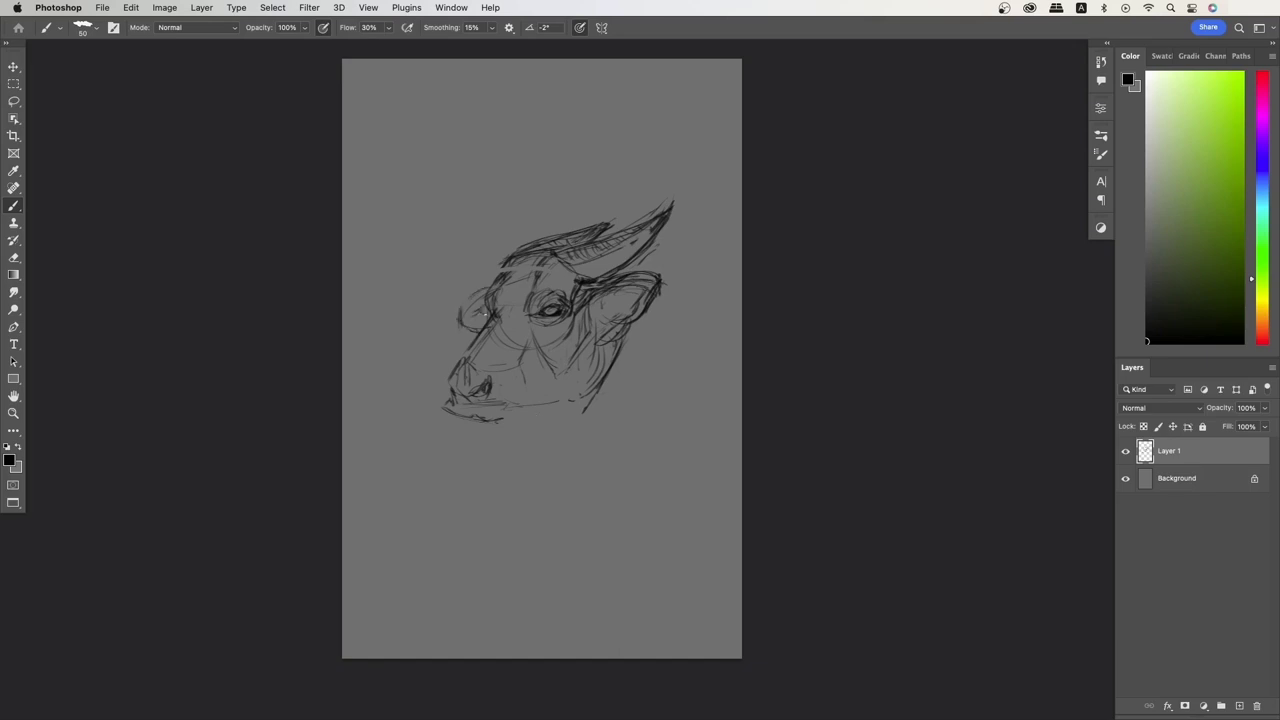
{"action": "left_click_drag", "start_coordinate": [626, 324], "coordinate": [632, 339]}
{"action": "left_click_drag", "start_coordinate": [672, 207], "coordinate": [590, 242]}
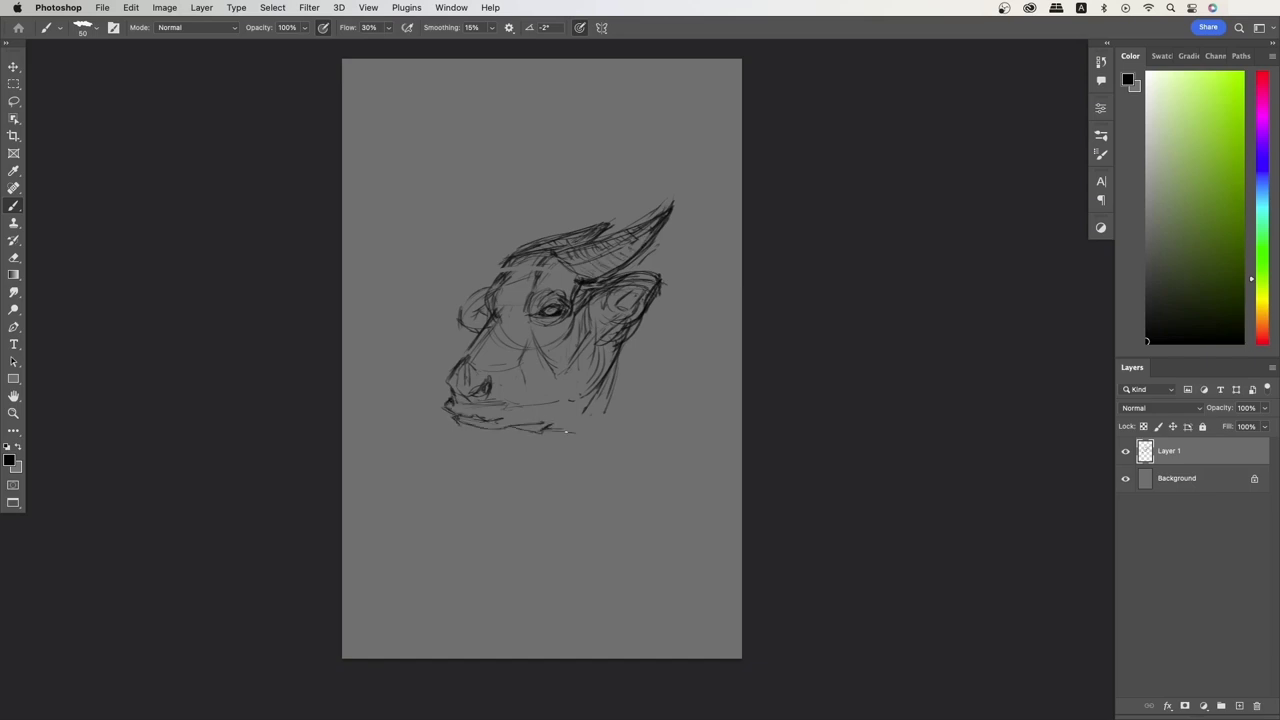
{"action": "left_click_drag", "start_coordinate": [566, 431], "coordinate": [588, 397]}
Lasso the near ear, move it slightly outward from the head and strengthen its outline.
{"action": "left_click_drag", "start_coordinate": [598, 312], "coordinate": [603, 326]}
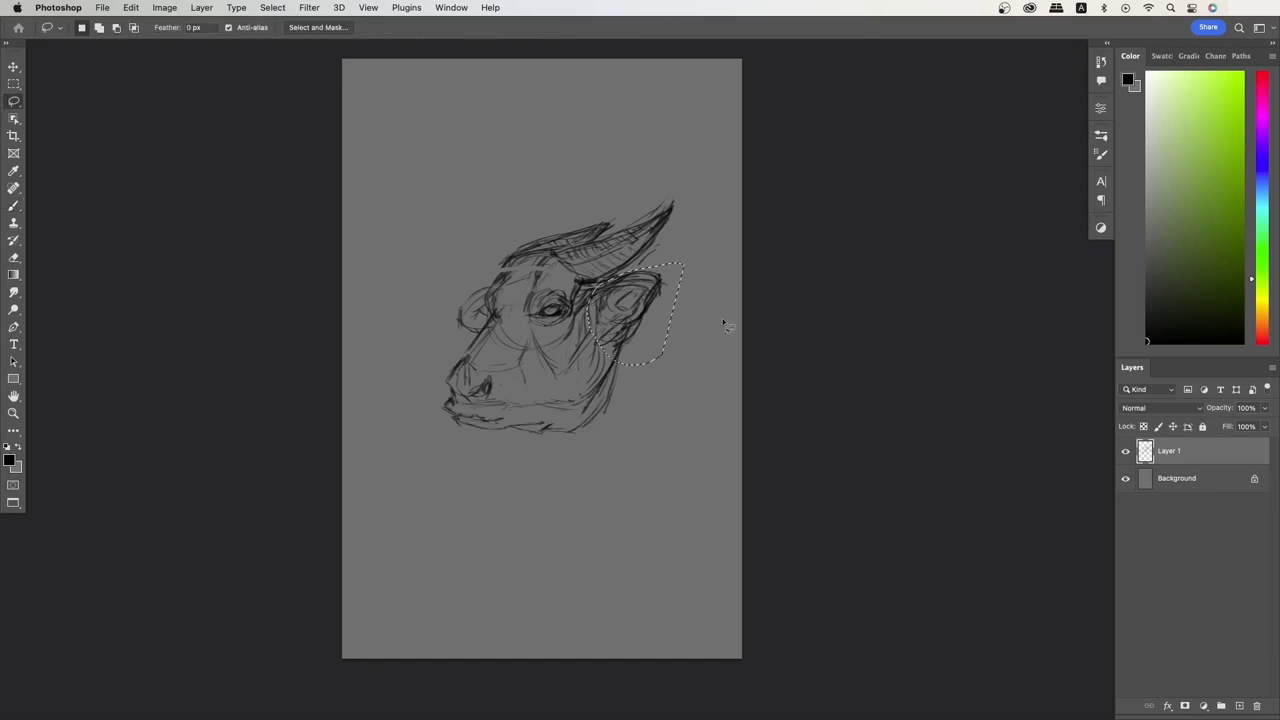
{"action": "left_click_drag", "start_coordinate": [671, 400], "coordinate": [630, 330]}
{"action": "mouse_move", "coordinate": [660, 290]}
{"action": "left_mouse_down"}
{"action": "mouse_move", "coordinate": [617, 272]}
{"action": "mouse_move", "coordinate": [642, 224]}
{"action": "mouse_move", "coordinate": [630, 276]}
{"action": "mouse_move", "coordinate": [591, 284]}
{"action": "mouse_move", "coordinate": [605, 279]}
{"action": "mouse_move", "coordinate": [597, 322]}
{"action": "left_mouse_up"}
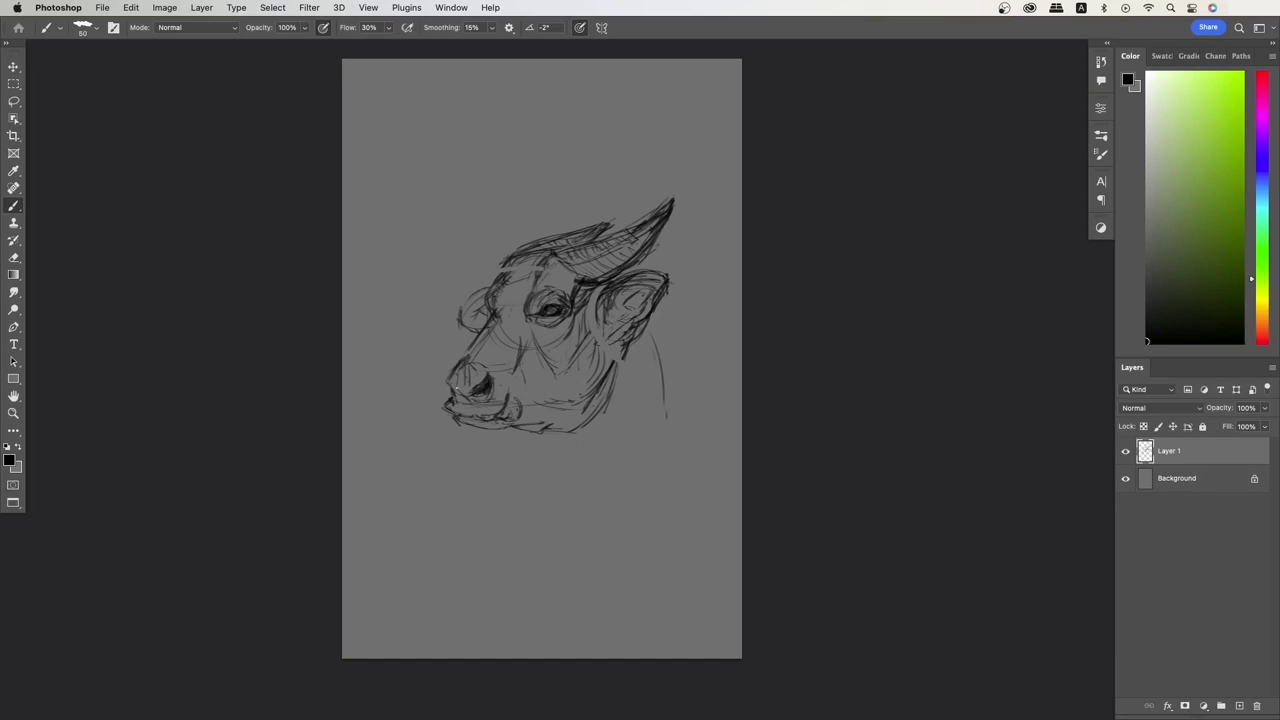
Sketch the neck and throat curves below the head, and scale the whole sketch down slightly and move it up the canvas.
{"action": "mouse_move", "coordinate": [658, 332]}
{"action": "left_mouse_down"}
{"action": "mouse_move", "coordinate": [668, 434]}
{"action": "mouse_move", "coordinate": [696, 378]}
{"action": "left_mouse_up"}
{"action": "scroll", "coordinate": [660, 380], "scroll_direction": "down", "scroll_amount": 1}
{"action": "mouse_move", "coordinate": [548, 410]}
{"action": "left_mouse_down"}
{"action": "mouse_move", "coordinate": [590, 470]}
{"action": "mouse_move", "coordinate": [598, 512]}
{"action": "left_mouse_up"}
{"action": "key", "text": "ctrl+t"}
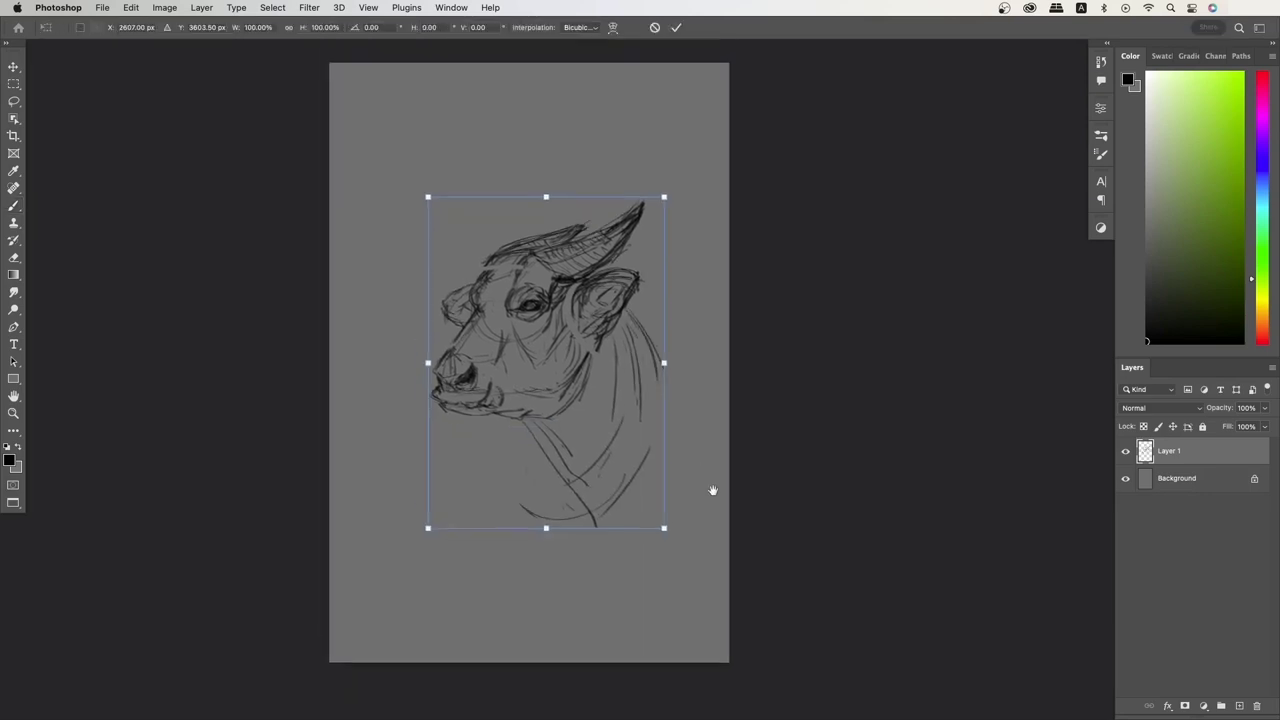
{"action": "left_click_drag", "start_coordinate": [663, 197], "coordinate": [651, 157]}
{"action": "key", "text": "Return"}
Sketch the arched back, shoulder curves and flank lines, and add strokes under the throat.
{"action": "mouse_move", "coordinate": [624, 258]}
{"action": "left_mouse_down"}
{"action": "mouse_move", "coordinate": [716, 396]}
{"action": "mouse_move", "coordinate": [700, 528]}
{"action": "left_mouse_up"}
{"action": "mouse_move", "coordinate": [642, 278]}
{"action": "left_mouse_down"}
{"action": "mouse_move", "coordinate": [666, 318]}
{"action": "mouse_move", "coordinate": [690, 486]}
{"action": "left_mouse_up"}
{"action": "left_click_drag", "start_coordinate": [700, 410], "coordinate": [652, 528]}
{"action": "left_click_drag", "start_coordinate": [690, 440], "coordinate": [674, 544]}
{"action": "left_click_drag", "start_coordinate": [518, 442], "coordinate": [498, 370]}
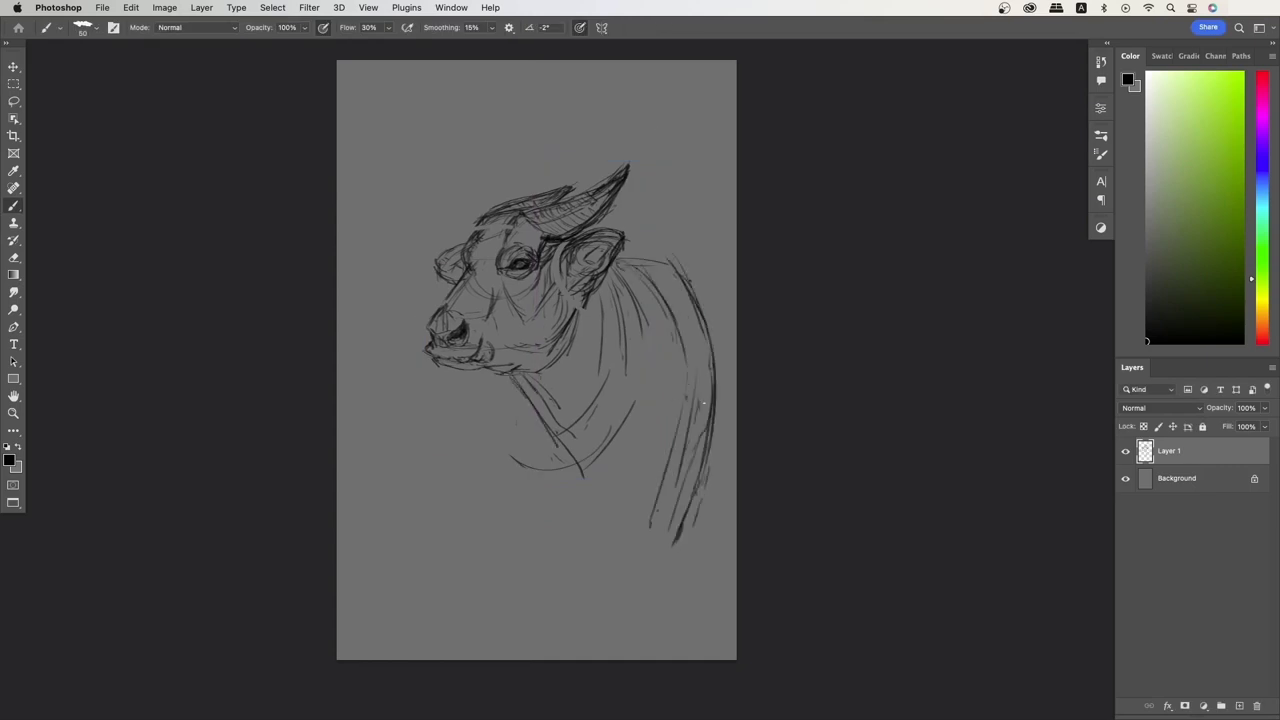
Lasso the bull's head, shift it slightly away from the body and clear the selection.
{"action": "key", "text": "l"}
{"action": "left_click_drag", "start_coordinate": [470, 165], "coordinate": [445, 172]}
{"action": "key", "text": "v"}
{"action": "left_click_drag", "start_coordinate": [585, 311], "coordinate": [571, 309]}
{"action": "key", "text": "ctrl+d"}
Sketch the throat line, neck folds and a darker back outline running down the flank.
{"action": "key", "text": "b"}
{"action": "left_click_drag", "start_coordinate": [504, 372], "coordinate": [580, 492]}
{"action": "left_click_drag", "start_coordinate": [604, 262], "coordinate": [620, 404]}
{"action": "left_click_drag", "start_coordinate": [600, 266], "coordinate": [655, 353]}
{"action": "mouse_move", "coordinate": [600, 258]}
{"action": "left_mouse_down"}
{"action": "mouse_move", "coordinate": [692, 292]}
{"action": "mouse_move", "coordinate": [712, 420]}
{"action": "left_mouse_up"}
{"action": "left_click_drag", "start_coordinate": [716, 350], "coordinate": [668, 580]}
Sketch the front of the chest, the foreleg and chest folds, and reinforce the rear flank lines.
{"action": "mouse_move", "coordinate": [503, 377]}
{"action": "left_mouse_down"}
{"action": "mouse_move", "coordinate": [495, 476]}
{"action": "mouse_move", "coordinate": [550, 600]}
{"action": "left_mouse_up"}
{"action": "left_click_drag", "start_coordinate": [534, 478], "coordinate": [570, 544]}
{"action": "left_click_drag", "start_coordinate": [543, 445], "coordinate": [598, 460]}
{"action": "mouse_move", "coordinate": [550, 482]}
{"action": "left_mouse_down"}
{"action": "mouse_move", "coordinate": [632, 522]}
{"action": "mouse_move", "coordinate": [592, 574]}
{"action": "left_mouse_up"}
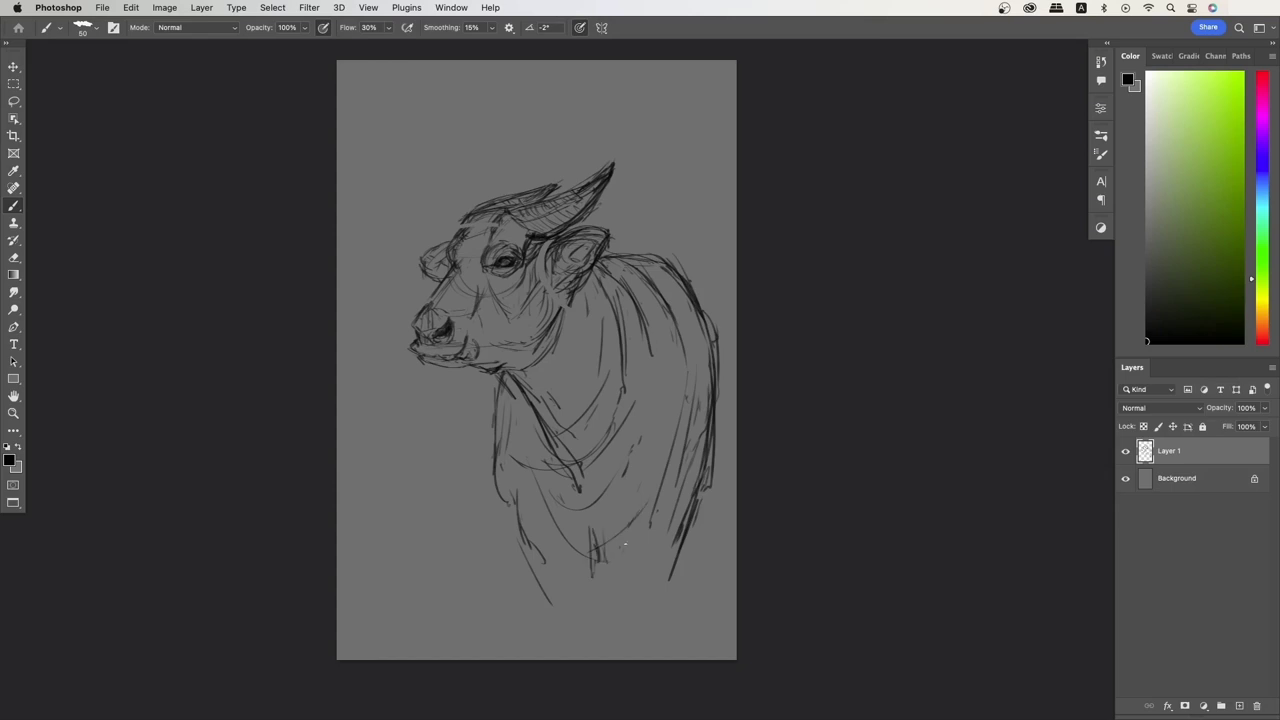
{"action": "left_click_drag", "start_coordinate": [606, 508], "coordinate": [638, 574]}
{"action": "left_click_drag", "start_coordinate": [720, 428], "coordinate": [710, 536]}
{"action": "mouse_move", "coordinate": [722, 390]}
{"action": "left_mouse_down"}
{"action": "mouse_move", "coordinate": [682, 582]}
{"action": "mouse_move", "coordinate": [694, 540]}
{"action": "left_mouse_up"}
Scale the whole sketch down slightly, and select the muzzle and rotate it about 1.5 degrees while shifting it slightly.
{"action": "key", "text": "ctrl+t"}
{"action": "key", "text": "Return"}
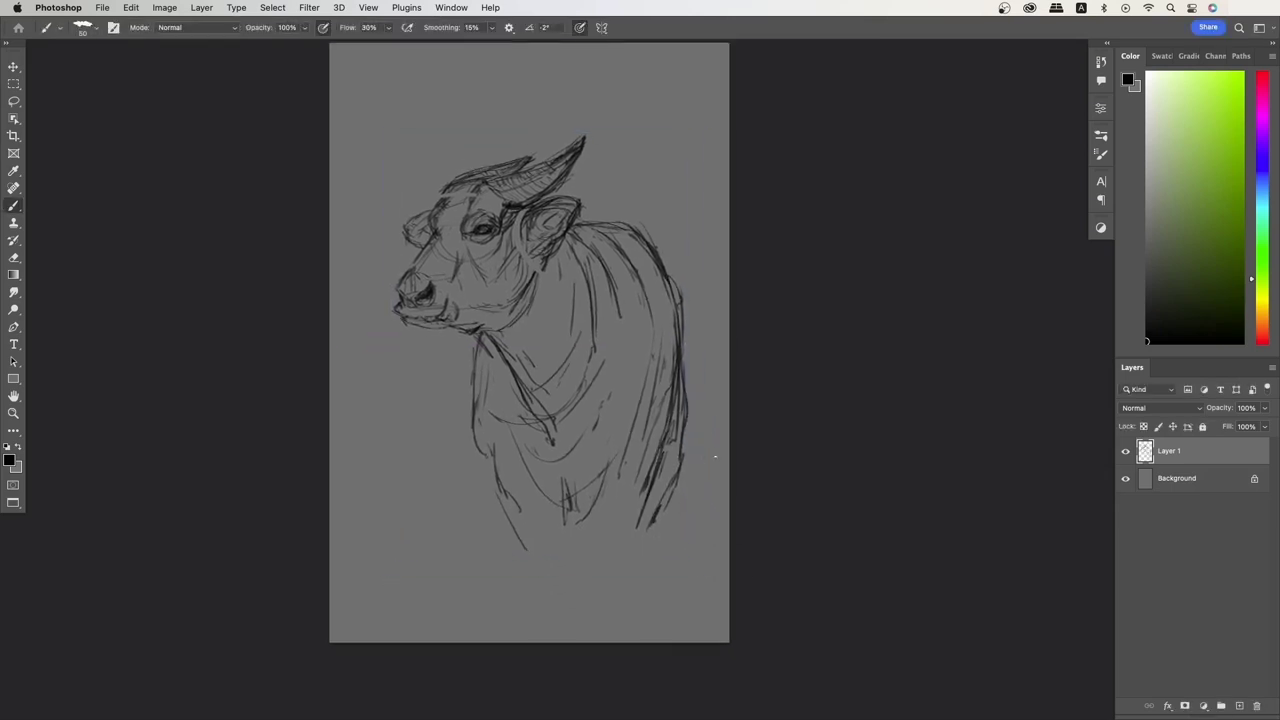
{"action": "key", "text": "m"}
{"action": "left_click_drag", "start_coordinate": [386, 232], "coordinate": [514, 362]}
{"action": "key", "text": "ctrl+t"}
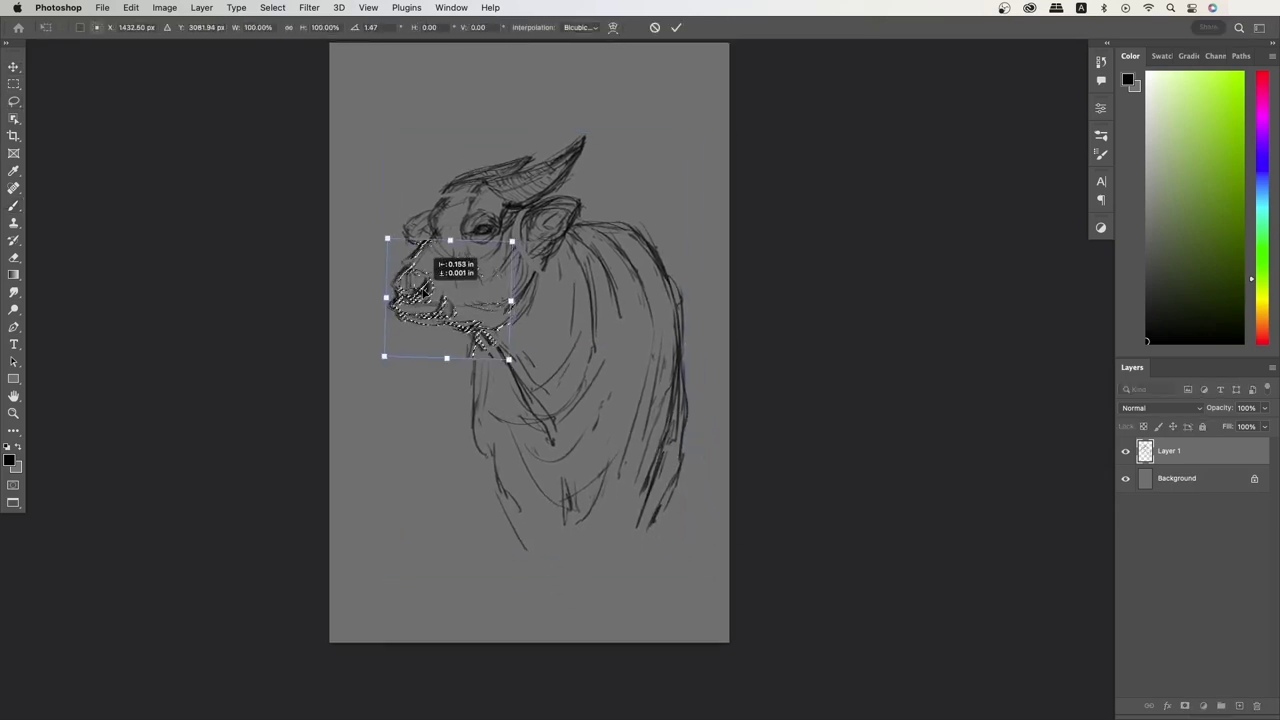
{"action": "key", "text": "Return"}
{"action": "key", "text": "ctrl+d"}
Strengthen the muzzle, chin, jaw and upper neck lines of the sketched head.
{"action": "left_click_drag", "start_coordinate": [450, 300], "coordinate": [424, 244]}
{"action": "key", "text": "b"}
{"action": "left_click_drag", "start_coordinate": [438, 325], "coordinate": [506, 332]}
{"action": "mouse_move", "coordinate": [538, 290]}
{"action": "left_mouse_down"}
{"action": "mouse_move", "coordinate": [494, 336]}
{"action": "mouse_move", "coordinate": [490, 314]}
{"action": "left_mouse_up"}
{"action": "mouse_move", "coordinate": [548, 278]}
{"action": "left_mouse_down"}
{"action": "mouse_move", "coordinate": [520, 326]}
{"action": "mouse_move", "coordinate": [518, 364]}
{"action": "left_mouse_up"}
{"action": "left_click_drag", "start_coordinate": [568, 308], "coordinate": [534, 380]}
Reinforce the back, flank and belly lines, adjust the sketch's position and redraw the front of the chest and leg.
{"action": "left_click_drag", "start_coordinate": [678, 292], "coordinate": [690, 462]}
{"action": "mouse_move", "coordinate": [606, 224]}
{"action": "left_mouse_down"}
{"action": "mouse_move", "coordinate": [676, 298]}
{"action": "mouse_move", "coordinate": [698, 446]}
{"action": "mouse_move", "coordinate": [648, 548]}
{"action": "left_mouse_up"}
{"action": "left_click_drag", "start_coordinate": [644, 548], "coordinate": [580, 484]}
{"action": "key", "text": "v"}
{"action": "mouse_move", "coordinate": [577, 533]}
{"action": "left_mouse_down"}
{"action": "mouse_move", "coordinate": [563, 532]}
{"action": "mouse_move", "coordinate": [552, 576]}
{"action": "left_mouse_up"}
{"action": "key", "text": "b"}
{"action": "mouse_move", "coordinate": [452, 374]}
{"action": "left_mouse_down"}
{"action": "mouse_move", "coordinate": [448, 482]}
{"action": "mouse_move", "coordinate": [500, 568]}
{"action": "left_mouse_up"}
Erase stray lines across the shoulder and redraw the neck folds, shoulder curve and rear flank.
{"action": "key", "text": "e"}
{"action": "mouse_move", "coordinate": [630, 256]}
{"action": "left_mouse_down"}
{"action": "mouse_move", "coordinate": [656, 392]}
{"action": "mouse_move", "coordinate": [620, 540]}
{"action": "left_mouse_up"}
{"action": "key", "text": "b"}
{"action": "mouse_move", "coordinate": [592, 266]}
{"action": "left_mouse_down"}
{"action": "mouse_move", "coordinate": [576, 432]}
{"action": "mouse_move", "coordinate": [642, 360]}
{"action": "mouse_move", "coordinate": [630, 508]}
{"action": "left_mouse_up"}
{"action": "left_click_drag", "start_coordinate": [622, 258], "coordinate": [672, 348]}
{"action": "mouse_move", "coordinate": [670, 330]}
{"action": "left_mouse_down"}
{"action": "mouse_move", "coordinate": [672, 432]}
{"action": "mouse_move", "coordinate": [648, 556]}
{"action": "left_mouse_up"}
Add the chest curve, loose grass and ground shapes around the legs, and scale the sketch up slightly.
{"action": "mouse_move", "coordinate": [650, 422]}
{"action": "left_mouse_down"}
{"action": "mouse_move", "coordinate": [616, 562]}
{"action": "mouse_move", "coordinate": [528, 572]}
{"action": "left_mouse_up"}
{"action": "left_click_drag", "start_coordinate": [658, 530], "coordinate": [702, 568]}
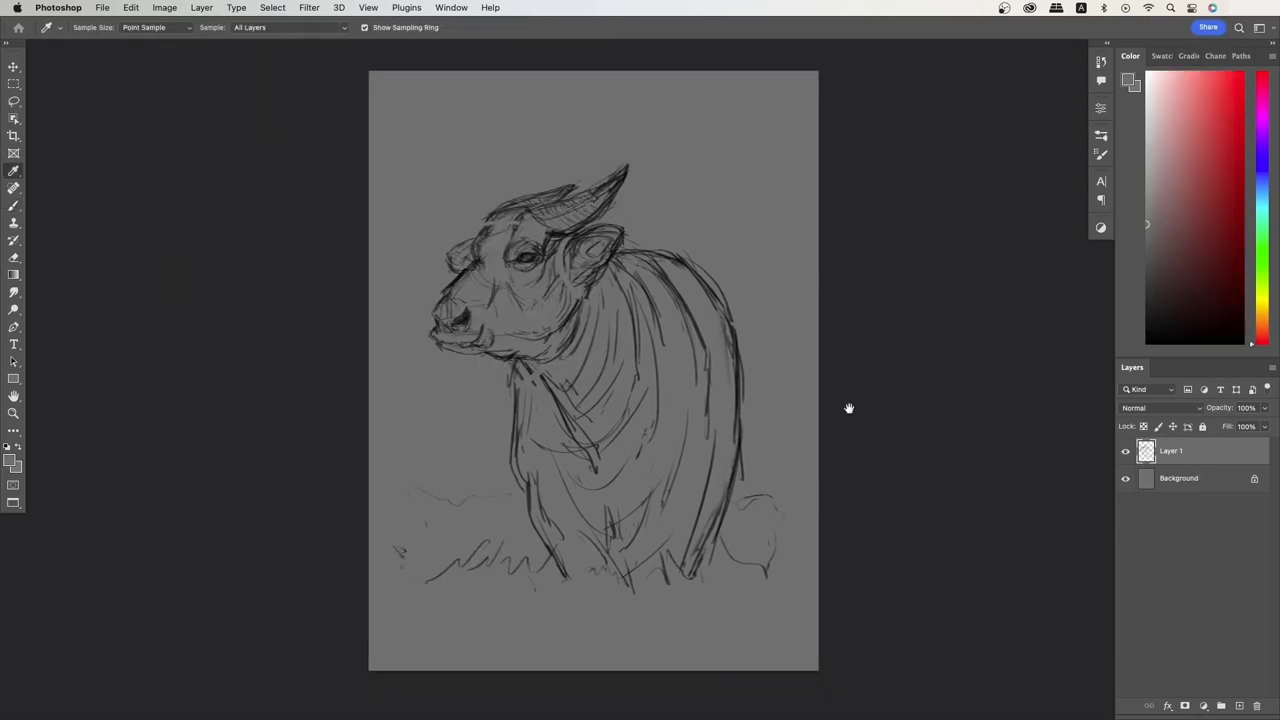
{"action": "key", "text": "ctrl+t"}
{"action": "key", "text": "Return"}
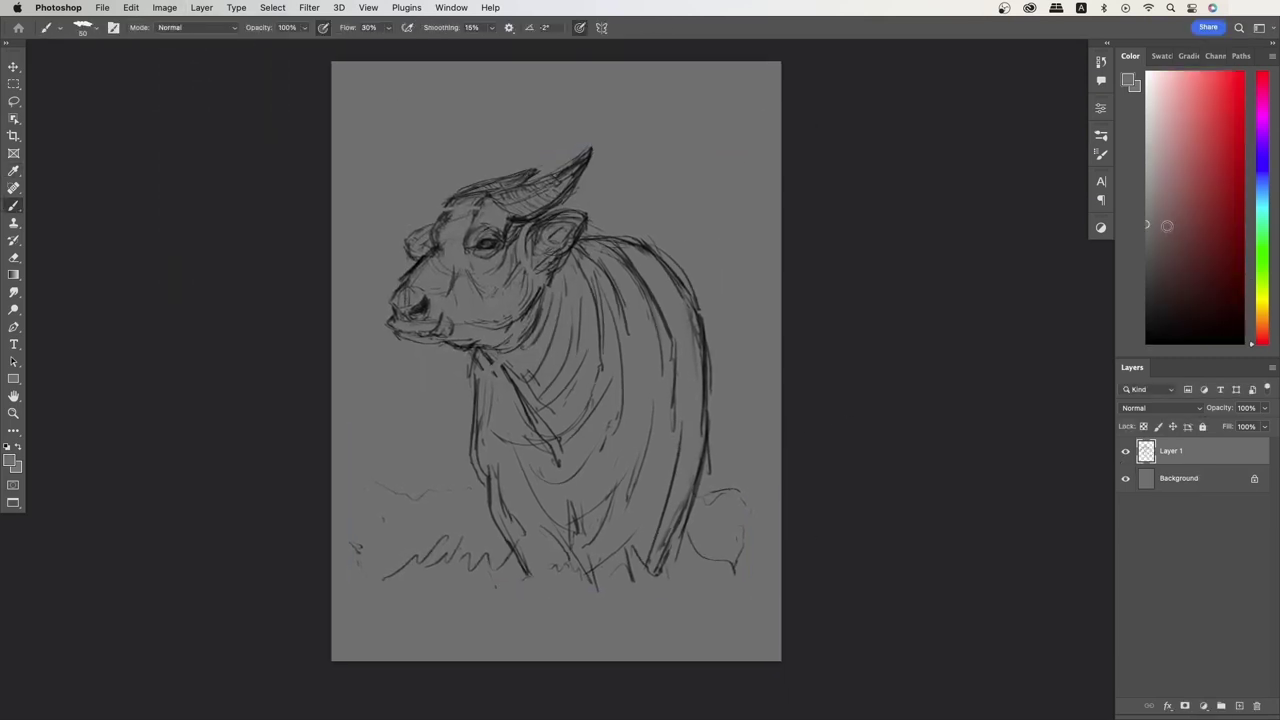
Restore black as the drawing colour, fade the rough sketch layer to 12% opacity and add a new layer above it.
{"action": "key", "text": "d"}
{"action": "scroll", "coordinate": [556, 360], "scroll_direction": "right", "scroll_amount": 3}
{"action": "left_click", "coordinate": [1246, 407]}
{"action": "type", "text": "12"}
{"action": "key", "text": "Return"}
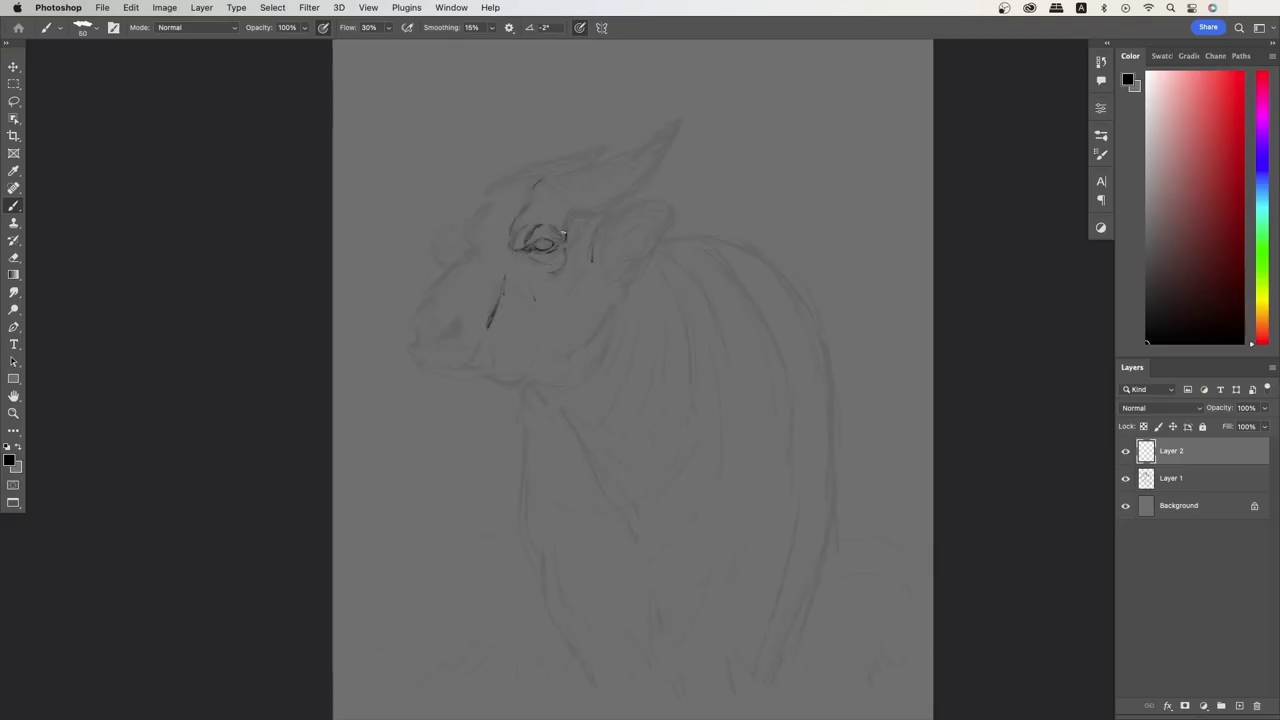
Draw clean black outlines for both horns and the near ear over the faded sketch.
{"action": "left_click_drag", "start_coordinate": [578, 210], "coordinate": [678, 124]}
{"action": "mouse_move", "coordinate": [616, 176]}
{"action": "left_mouse_down"}
{"action": "mouse_move", "coordinate": [676, 124]}
{"action": "mouse_move", "coordinate": [530, 190]}
{"action": "mouse_move", "coordinate": [612, 145]}
{"action": "left_mouse_up"}
{"action": "left_click_drag", "start_coordinate": [500, 176], "coordinate": [572, 156]}
{"action": "mouse_move", "coordinate": [672, 138]}
{"action": "left_mouse_down"}
{"action": "mouse_move", "coordinate": [606, 208]}
{"action": "mouse_move", "coordinate": [650, 252]}
{"action": "mouse_move", "coordinate": [676, 206]}
{"action": "mouse_move", "coordinate": [638, 278]}
{"action": "mouse_move", "coordinate": [613, 292]}
{"action": "left_mouse_up"}
{"action": "left_click_drag", "start_coordinate": [616, 289], "coordinate": [648, 274]}
{"action": "left_click_drag", "start_coordinate": [606, 214], "coordinate": [677, 205]}
Draw clean lines for the forehead, snout, nostril and mouth, and outline the jaw and cheek.
{"action": "scroll", "coordinate": [632, 380], "scroll_direction": "down", "scroll_amount": 2}
{"action": "scroll", "coordinate": [632, 380], "scroll_direction": "left", "scroll_amount": 2}
{"action": "left_click_drag", "start_coordinate": [498, 216], "coordinate": [446, 290]}
{"action": "left_click_drag", "start_coordinate": [490, 280], "coordinate": [496, 312]}
{"action": "left_click_drag", "start_coordinate": [518, 145], "coordinate": [494, 196]}
{"action": "mouse_move", "coordinate": [498, 212]}
{"action": "left_mouse_down"}
{"action": "mouse_move", "coordinate": [470, 250]}
{"action": "mouse_move", "coordinate": [518, 294]}
{"action": "left_mouse_up"}
{"action": "left_click_drag", "start_coordinate": [518, 306], "coordinate": [510, 324]}
{"action": "mouse_move", "coordinate": [480, 292]}
{"action": "left_mouse_down"}
{"action": "mouse_move", "coordinate": [476, 316]}
{"action": "mouse_move", "coordinate": [522, 306]}
{"action": "mouse_move", "coordinate": [528, 344]}
{"action": "left_mouse_up"}
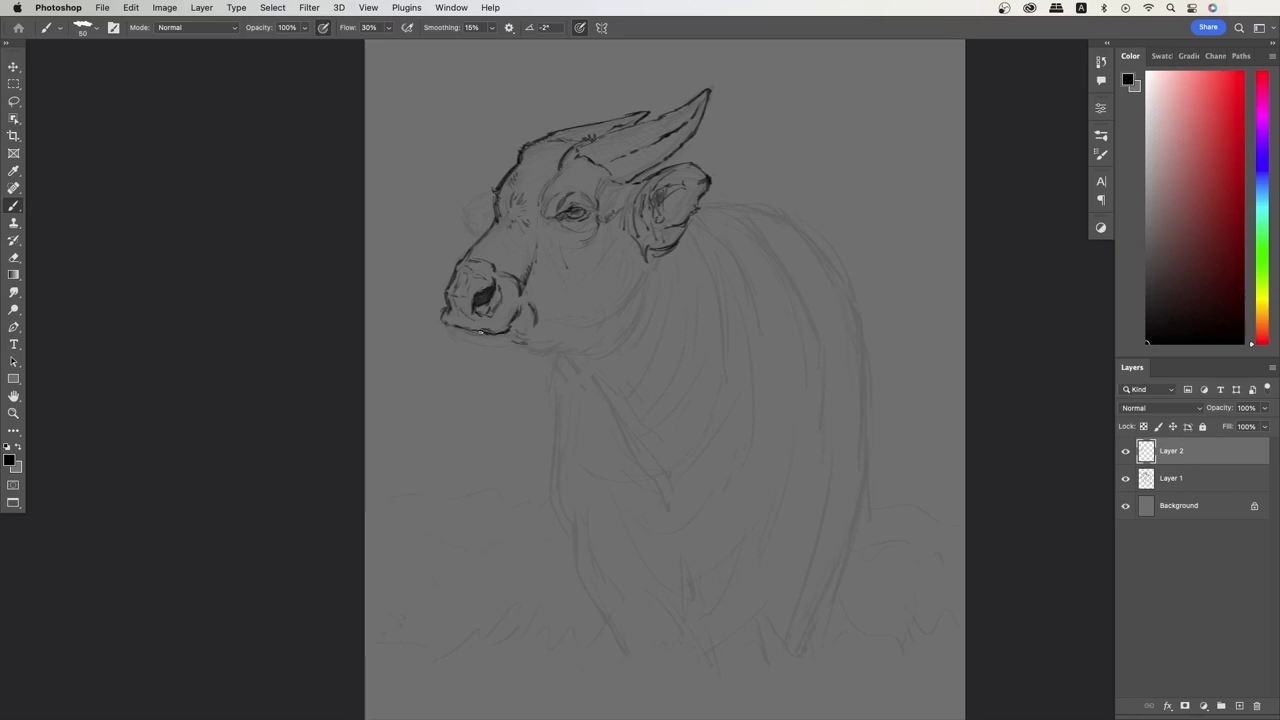
{"action": "mouse_move", "coordinate": [452, 330]}
{"action": "left_mouse_down"}
{"action": "mouse_move", "coordinate": [538, 348]}
{"action": "mouse_move", "coordinate": [632, 322]}
{"action": "left_mouse_up"}
{"action": "left_click_drag", "start_coordinate": [626, 204], "coordinate": [606, 316]}
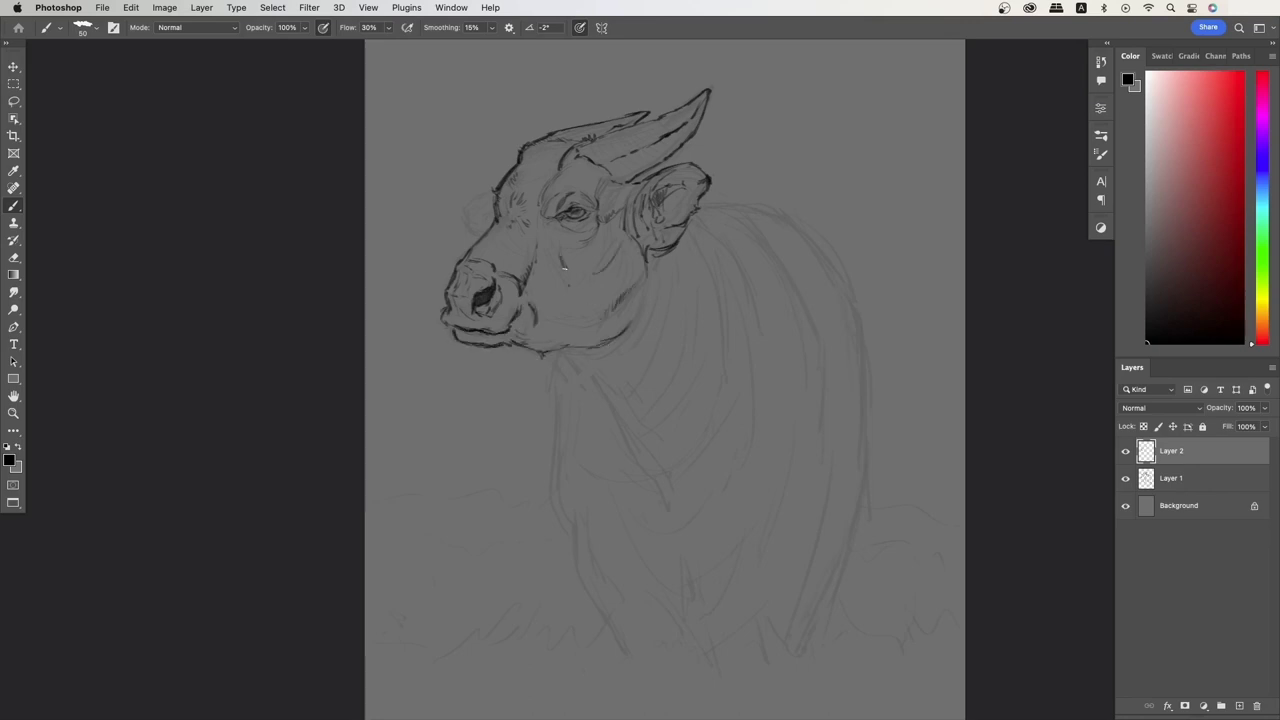
Draw clean curved skin folds down the neck behind the jaw.
{"action": "left_click_drag", "start_coordinate": [656, 280], "coordinate": [666, 340]}
{"action": "left_click_drag", "start_coordinate": [712, 276], "coordinate": [718, 404]}
{"action": "left_click_drag", "start_coordinate": [626, 456], "coordinate": [650, 460]}
{"action": "left_click_drag", "start_coordinate": [668, 318], "coordinate": [678, 388]}
{"action": "left_click_drag", "start_coordinate": [584, 394], "coordinate": [612, 430]}
{"action": "left_click_drag", "start_coordinate": [724, 316], "coordinate": [748, 384]}
{"action": "mouse_move", "coordinate": [750, 398]}
{"action": "left_mouse_down"}
{"action": "mouse_move", "coordinate": [704, 474]}
{"action": "mouse_move", "coordinate": [628, 490]}
{"action": "left_mouse_up"}
Draw clean lines for the throat edge, upper chest folds, shoulder and arched back.
{"action": "left_click_drag", "start_coordinate": [586, 418], "coordinate": [610, 482]}
{"action": "left_click_drag", "start_coordinate": [564, 356], "coordinate": [586, 398]}
{"action": "left_click_drag", "start_coordinate": [554, 380], "coordinate": [556, 436]}
{"action": "mouse_move", "coordinate": [700, 228]}
{"action": "left_mouse_down"}
{"action": "mouse_move", "coordinate": [750, 390]}
{"action": "mouse_move", "coordinate": [790, 376]}
{"action": "left_mouse_up"}
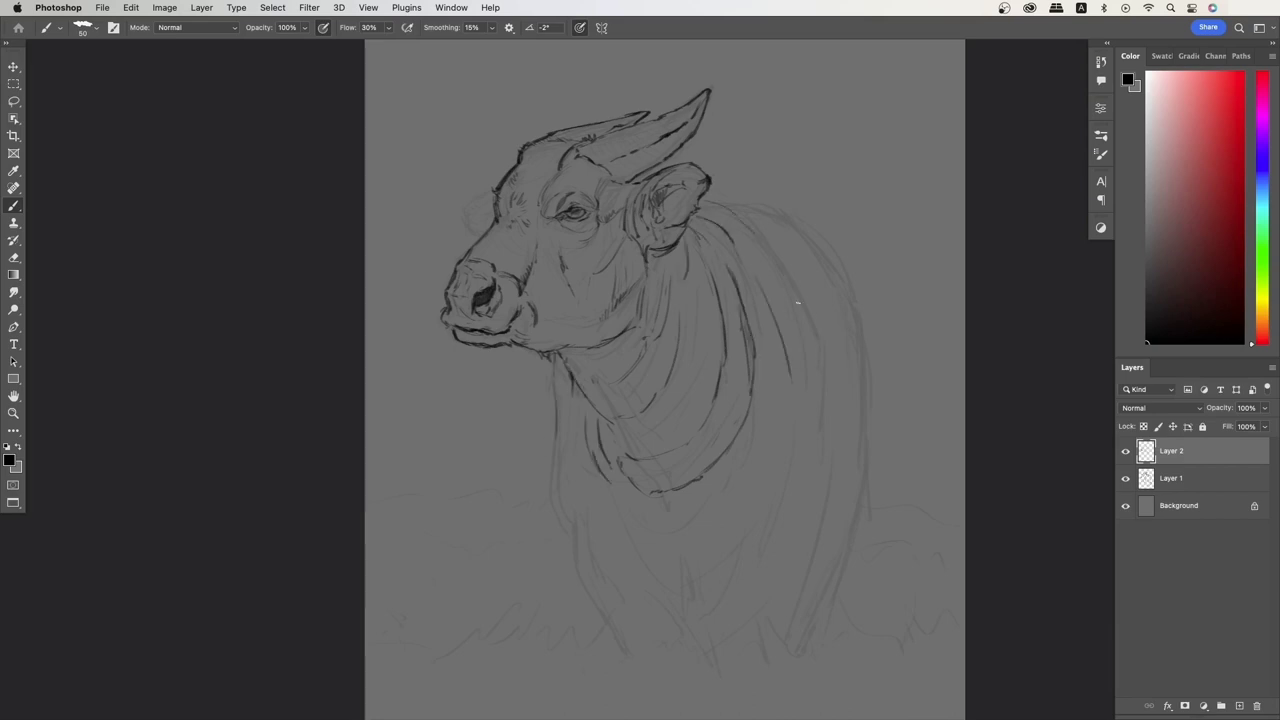
{"action": "mouse_move", "coordinate": [706, 198]}
{"action": "left_mouse_down"}
{"action": "mouse_move", "coordinate": [826, 434]}
{"action": "mouse_move", "coordinate": [876, 460]}
{"action": "left_mouse_up"}
Outline the far ear and add curved ridge lines along the horns.
{"action": "left_click_drag", "start_coordinate": [462, 211], "coordinate": [480, 236]}
{"action": "left_click_drag", "start_coordinate": [472, 208], "coordinate": [490, 212]}
{"action": "mouse_move", "coordinate": [592, 146]}
{"action": "left_mouse_down"}
{"action": "mouse_move", "coordinate": [612, 178]}
{"action": "mouse_move", "coordinate": [640, 158]}
{"action": "left_mouse_up"}
{"action": "mouse_move", "coordinate": [648, 144]}
{"action": "left_mouse_down"}
{"action": "mouse_move", "coordinate": [674, 152]}
{"action": "mouse_move", "coordinate": [656, 136]}
{"action": "left_mouse_up"}
{"action": "left_click_drag", "start_coordinate": [684, 106], "coordinate": [700, 140]}
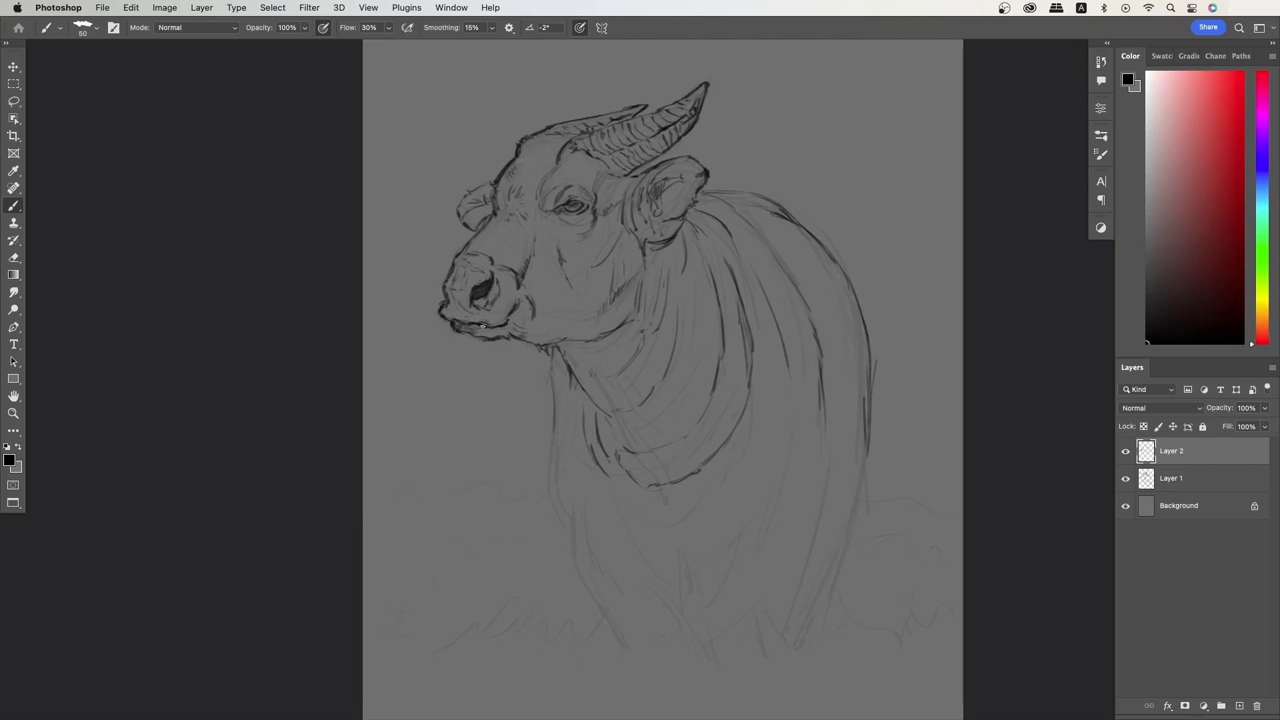
Draw clean lines for the chest folds, front of the leg and rear flank.
{"action": "left_click_drag", "start_coordinate": [698, 492], "coordinate": [744, 572]}
{"action": "left_click_drag", "start_coordinate": [684, 530], "coordinate": [694, 600]}
{"action": "left_click_drag", "start_coordinate": [560, 434], "coordinate": [572, 522]}
{"action": "left_click_drag", "start_coordinate": [870, 412], "coordinate": [864, 399]}
{"action": "left_click_drag", "start_coordinate": [866, 400], "coordinate": [832, 608]}
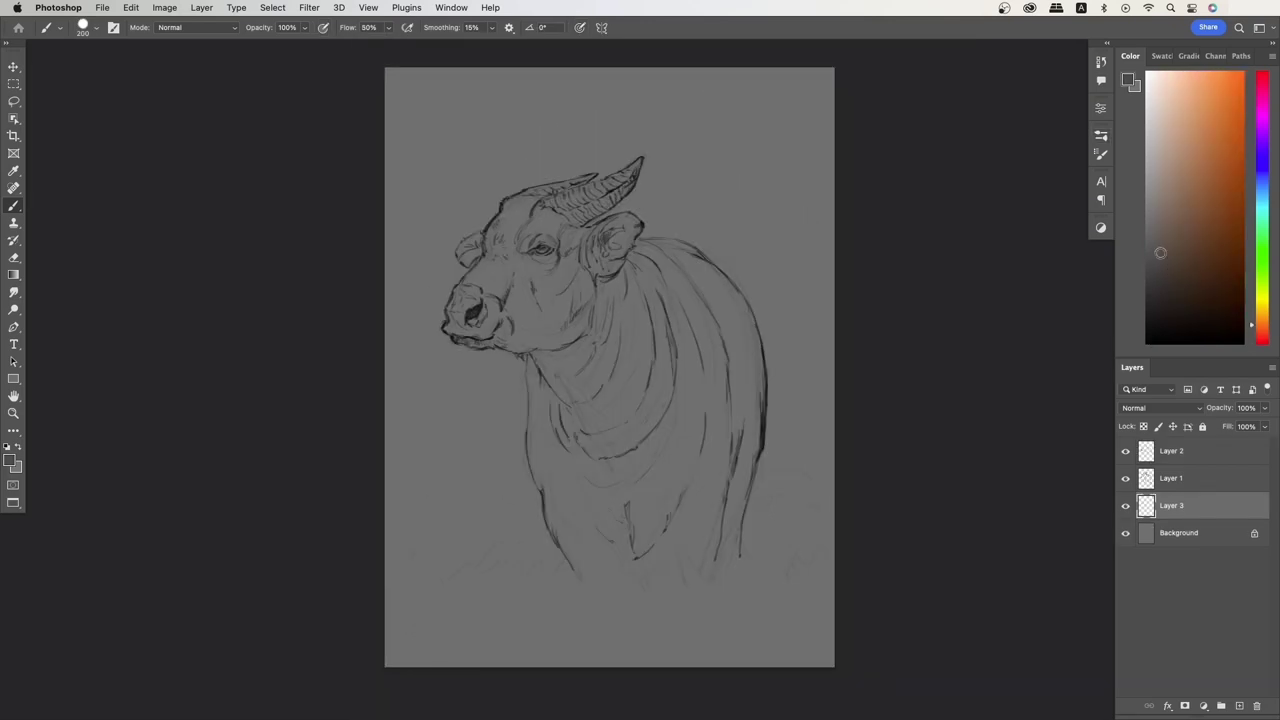
Block in the bull's whole silhouette with dark grey-brown on Layer 3 and lock the layer's transparent pixels.
{"action": "mouse_move", "coordinate": [640, 560]}
{"action": "left_mouse_down"}
{"action": "mouse_move", "coordinate": [717, 331]}
{"action": "mouse_move", "coordinate": [491, 286]}
{"action": "mouse_move", "coordinate": [510, 218]}
{"action": "mouse_move", "coordinate": [620, 230]}
{"action": "left_mouse_up"}
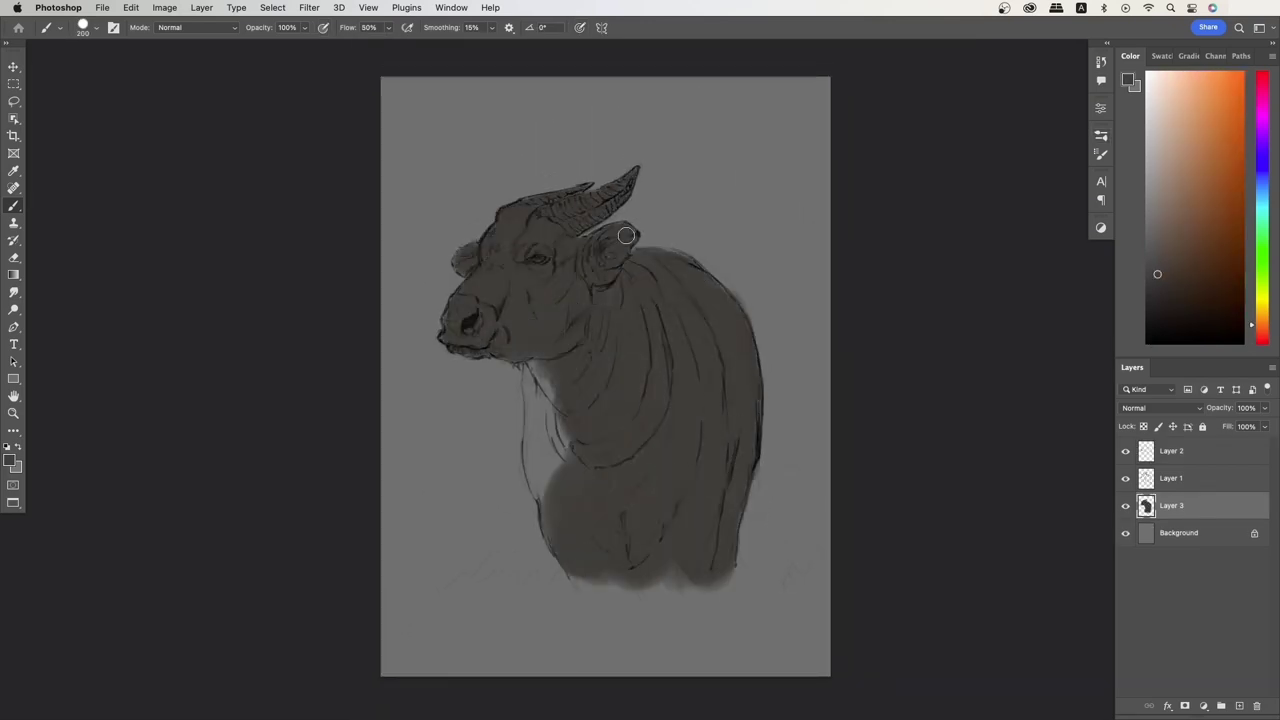
{"action": "left_click_drag", "start_coordinate": [548, 380], "coordinate": [700, 590]}
{"action": "key", "text": "slash"}
Shade the bull's jaw, throat and neck within the locked base with a smaller brush.
{"action": "key", "text": "bracketleft"}
{"action": "key", "text": "bracketleft"}
{"action": "key", "text": "bracketleft"}
{"action": "key", "text": "bracketleft"}
{"action": "mouse_move", "coordinate": [500, 350]}
{"action": "left_mouse_down"}
{"action": "mouse_move", "coordinate": [537, 320]}
{"action": "mouse_move", "coordinate": [505, 210]}
{"action": "mouse_move", "coordinate": [470, 290]}
{"action": "mouse_move", "coordinate": [514, 273]}
{"action": "mouse_move", "coordinate": [575, 330]}
{"action": "mouse_move", "coordinate": [600, 210]}
{"action": "mouse_move", "coordinate": [617, 543]}
{"action": "mouse_move", "coordinate": [670, 440]}
{"action": "left_mouse_up"}
Paint tonal variation around the bull's eye, along the neck and over the shoulder.
{"action": "key", "text": "bracketright"}
{"action": "key", "text": "bracketright"}
{"action": "key", "text": "bracketright"}
{"action": "key", "text": "bracketleft"}
{"action": "key", "text": "bracketleft"}
{"action": "key", "text": "bracketleft"}
{"action": "key", "text": "bracketleft"}
{"action": "key", "text": "bracketleft"}
{"action": "left_click_drag", "start_coordinate": [515, 255], "coordinate": [550, 262]}
{"action": "mouse_move", "coordinate": [590, 252]}
{"action": "left_mouse_down"}
{"action": "mouse_move", "coordinate": [603, 237]}
{"action": "mouse_move", "coordinate": [458, 318]}
{"action": "mouse_move", "coordinate": [575, 195]}
{"action": "mouse_move", "coordinate": [505, 245]}
{"action": "mouse_move", "coordinate": [615, 340]}
{"action": "mouse_move", "coordinate": [557, 380]}
{"action": "mouse_move", "coordinate": [583, 494]}
{"action": "mouse_move", "coordinate": [621, 220]}
{"action": "mouse_move", "coordinate": [500, 463]}
{"action": "mouse_move", "coordinate": [714, 386]}
{"action": "left_mouse_up"}
Create a new layer above the line work and paint broad dark and brown tones down the neck and chest.
{"action": "key", "text": "bracketright"}
{"action": "key", "text": "bracketright"}
{"action": "key", "text": "bracketright"}
{"action": "key", "text": "bracketright"}
{"action": "key", "text": "ctrl+shift+alt+n"}
{"action": "key", "text": "bracketright"}
{"action": "key", "text": "bracketright"}
{"action": "key", "text": "bracketright"}
{"action": "key", "text": "bracketright"}
{"action": "left_click_drag", "start_coordinate": [643, 351], "coordinate": [600, 450]}
Paint the shoulder and chest folds with smaller strokes running from the back down to the front leg.
{"action": "key", "text": "bracketleft"}
{"action": "key", "text": "bracketleft"}
{"action": "key", "text": "bracketleft"}
{"action": "key", "text": "bracketleft"}
{"action": "key", "text": "bracketleft"}
{"action": "key", "text": "bracketleft"}
{"action": "key", "text": "bracketleft"}
{"action": "scroll", "coordinate": [600, 350], "scroll_direction": "down", "scroll_amount": 1}
{"action": "mouse_move", "coordinate": [700, 300]}
{"action": "left_mouse_down"}
{"action": "mouse_move", "coordinate": [634, 314]}
{"action": "mouse_move", "coordinate": [500, 280]}
{"action": "mouse_move", "coordinate": [550, 190]}
{"action": "mouse_move", "coordinate": [651, 285]}
{"action": "mouse_move", "coordinate": [706, 457]}
{"action": "mouse_move", "coordinate": [590, 540]}
{"action": "left_mouse_up"}
Paint tones on the face around the bull's eye on Layer 4.
{"action": "key", "text": "bracketright"}
{"action": "key", "text": "bracketright"}
{"action": "key", "text": "bracketright"}
{"action": "key", "text": "bracketright"}
{"action": "scroll", "coordinate": [590, 540], "scroll_direction": "up", "scroll_amount": 1}
{"action": "mouse_move", "coordinate": [520, 260]}
{"action": "left_mouse_down"}
{"action": "mouse_move", "coordinate": [500, 300]}
{"action": "mouse_move", "coordinate": [525, 326]}
{"action": "mouse_move", "coordinate": [486, 265]}
{"action": "mouse_move", "coordinate": [510, 255]}
{"action": "mouse_move", "coordinate": [520, 281]}
{"action": "left_mouse_up"}
Create another new layer on top and paint light, textured fur strokes along the forehead, crown and brow in sampled tones.
{"action": "key", "text": "ctrl+shift+alt+n"}
{"action": "scroll", "coordinate": [532, 162], "scroll_direction": "up", "scroll_amount": 1}
{"action": "key", "text": "bracketleft"}
{"action": "key", "text": "bracketleft"}
{"action": "key", "text": "bracketleft"}
{"action": "key", "text": "bracketleft"}
{"action": "key", "text": "bracketleft"}
{"action": "key", "text": "bracketleft"}
{"action": "key", "text": "bracketleft"}
{"action": "key", "text": "bracketleft"}
{"action": "key", "text": "bracketleft"}
{"action": "key", "text": "bracketleft"}
{"action": "left_click", "coordinate": [520, 262], "text": "alt"}
{"action": "left_click", "coordinate": [522, 283], "text": "alt"}
{"action": "left_click", "coordinate": [470, 210], "text": "alt"}
{"action": "mouse_move", "coordinate": [517, 200]}
{"action": "left_mouse_down"}
{"action": "mouse_move", "coordinate": [505, 225]}
{"action": "mouse_move", "coordinate": [440, 265]}
{"action": "left_mouse_up"}
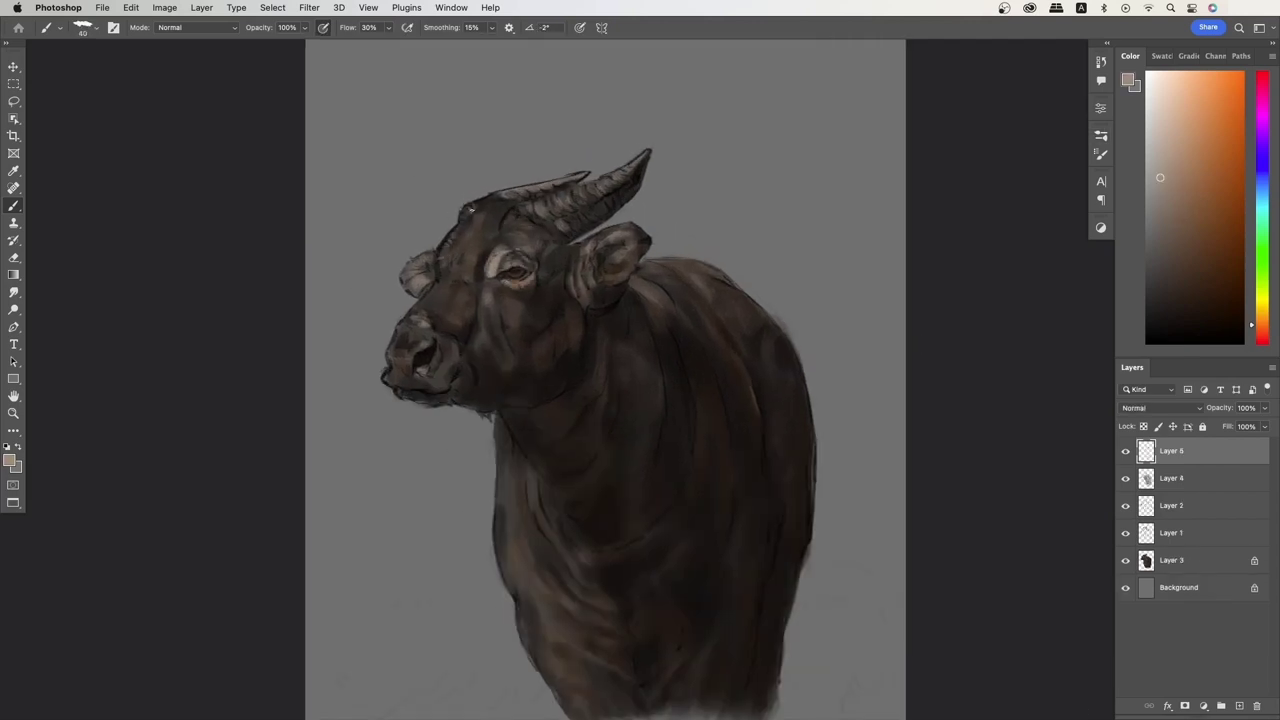
{"action": "left_click", "coordinate": [468, 215], "text": "alt"}
{"action": "left_click_drag", "start_coordinate": [480, 210], "coordinate": [508, 202]}
Paint beige highlights between the ridges of both horns, from base to tip.
{"action": "key", "text": "bracketleft"}
{"action": "left_click", "coordinate": [526, 276], "text": "alt"}
{"action": "scroll", "coordinate": [636, 362], "scroll_direction": "up", "scroll_amount": 2}
{"action": "left_click", "coordinate": [424, 216], "text": "alt"}
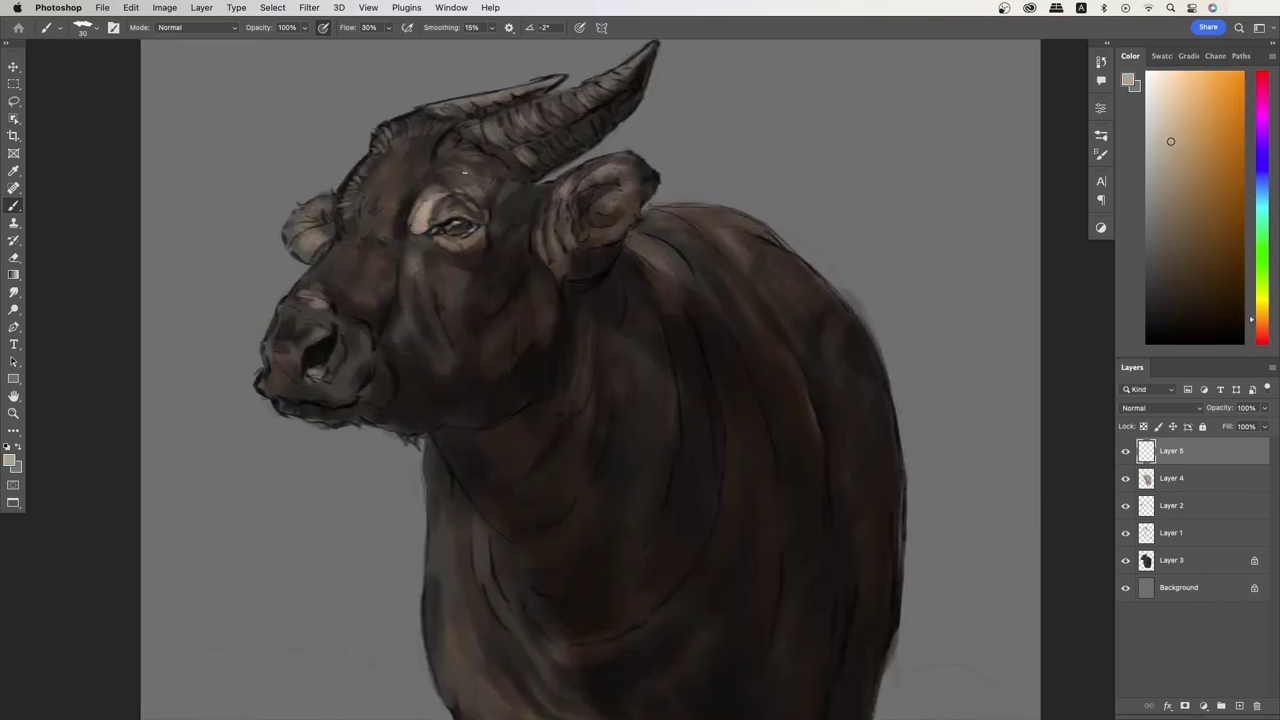
{"action": "scroll", "coordinate": [522, 190], "scroll_direction": "up", "scroll_amount": 1}
{"action": "key", "text": "bracketright"}
{"action": "left_click_drag", "start_coordinate": [445, 118], "coordinate": [575, 88]}
{"action": "mouse_move", "coordinate": [482, 155]}
{"action": "left_mouse_down"}
{"action": "mouse_move", "coordinate": [545, 100]}
{"action": "mouse_move", "coordinate": [565, 113]}
{"action": "mouse_move", "coordinate": [675, 55]}
{"action": "left_mouse_up"}
{"action": "left_click_drag", "start_coordinate": [545, 175], "coordinate": [660, 60]}
{"action": "left_click_drag", "start_coordinate": [558, 152], "coordinate": [672, 72]}
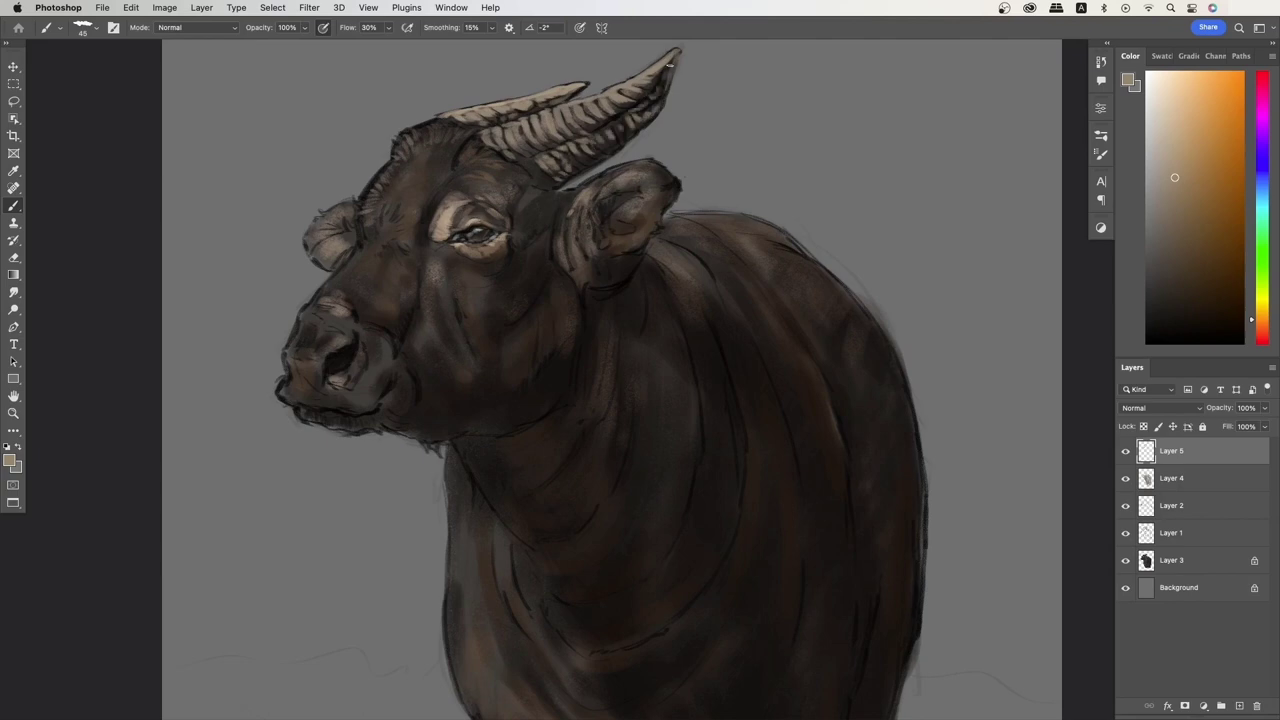
{"action": "key", "text": "bracketleft"}
{"action": "left_click_drag", "start_coordinate": [527, 137], "coordinate": [545, 143]}
{"action": "left_click_drag", "start_coordinate": [495, 155], "coordinate": [526, 130]}
Paint beige fur highlights on the near ear and the far ear.
{"action": "left_click_drag", "start_coordinate": [592, 205], "coordinate": [600, 246]}
{"action": "left_click", "coordinate": [600, 140], "text": "alt"}
{"action": "mouse_move", "coordinate": [590, 212]}
{"action": "left_mouse_down"}
{"action": "mouse_move", "coordinate": [594, 298]}
{"action": "mouse_move", "coordinate": [606, 284]}
{"action": "left_mouse_up"}
{"action": "mouse_move", "coordinate": [602, 196]}
{"action": "left_mouse_down"}
{"action": "mouse_move", "coordinate": [666, 166]}
{"action": "mouse_move", "coordinate": [690, 182]}
{"action": "mouse_move", "coordinate": [640, 248]}
{"action": "mouse_move", "coordinate": [655, 255]}
{"action": "left_mouse_up"}
{"action": "mouse_move", "coordinate": [368, 212]}
{"action": "left_mouse_down"}
{"action": "mouse_move", "coordinate": [332, 244]}
{"action": "mouse_move", "coordinate": [345, 270]}
{"action": "left_mouse_up"}
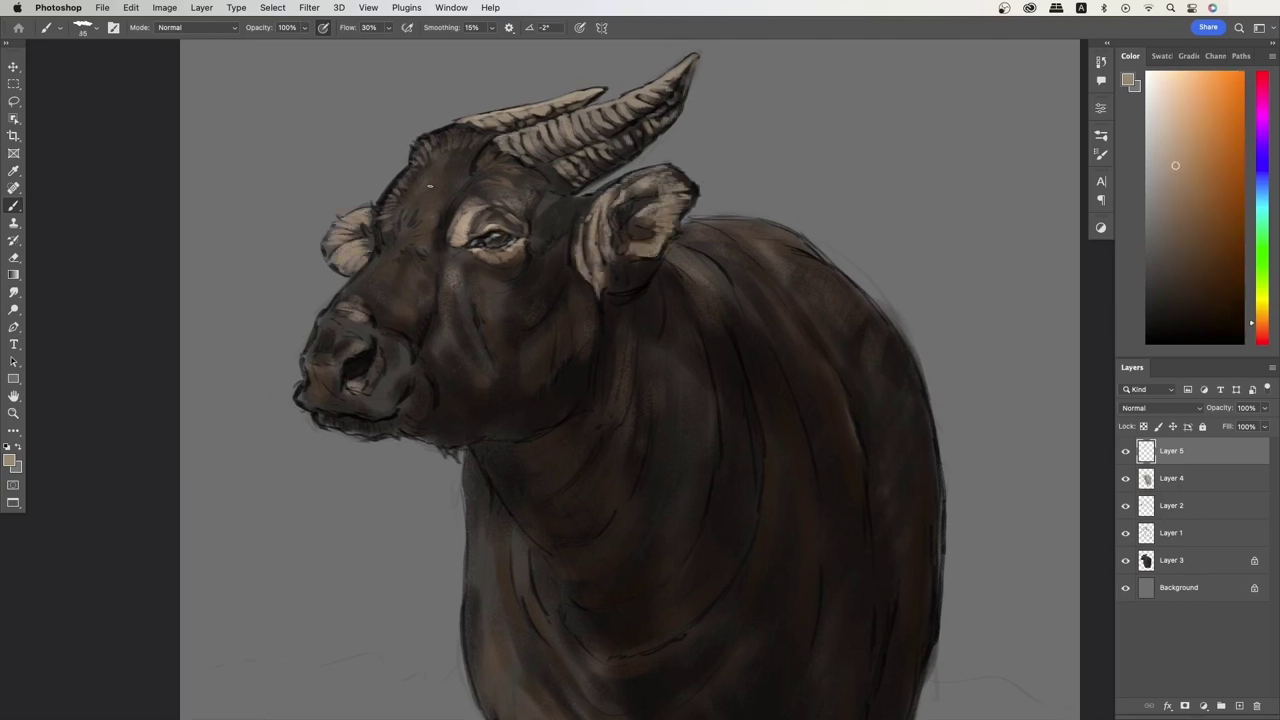
Add fine fur strokes across the crown, forehead and the area beneath the horns using a sampled tone.
{"action": "key", "text": "bracketleft"}
{"action": "left_click", "coordinate": [445, 185], "text": "alt"}
{"action": "left_click_drag", "start_coordinate": [428, 176], "coordinate": [432, 190]}
{"action": "left_click_drag", "start_coordinate": [472, 168], "coordinate": [510, 152]}
{"action": "left_click_drag", "start_coordinate": [426, 158], "coordinate": [410, 180]}
{"action": "left_click_drag", "start_coordinate": [390, 190], "coordinate": [382, 206]}
{"action": "left_click_drag", "start_coordinate": [420, 146], "coordinate": [408, 200]}
{"action": "left_click_drag", "start_coordinate": [490, 170], "coordinate": [515, 195]}
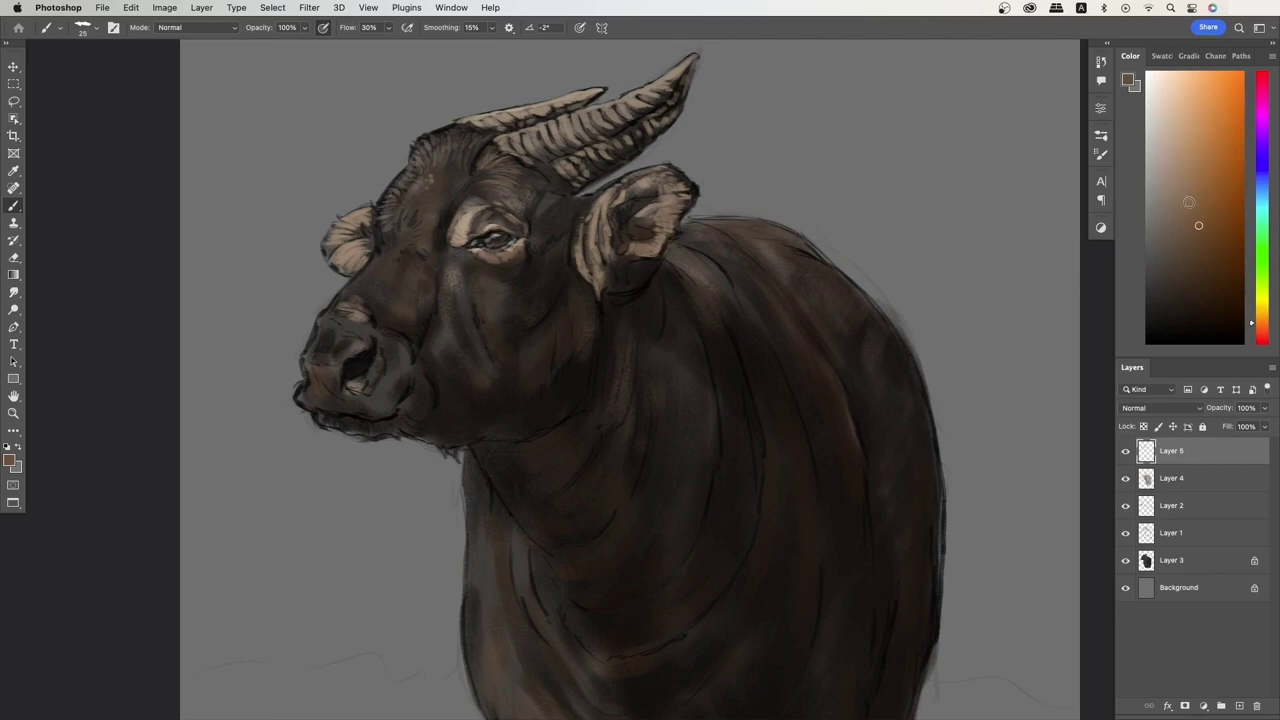
Paint reddish-brown and pink tones inside the near ear.
{"action": "left_click", "coordinate": [392, 234], "text": "alt"}
{"action": "key", "text": "bracketright"}
{"action": "left_click", "coordinate": [616, 218], "text": "alt"}
{"action": "mouse_move", "coordinate": [624, 214]}
{"action": "left_mouse_down"}
{"action": "mouse_move", "coordinate": [656, 192]}
{"action": "mouse_move", "coordinate": [650, 232]}
{"action": "left_mouse_up"}
{"action": "left_click", "coordinate": [638, 224], "text": "alt"}
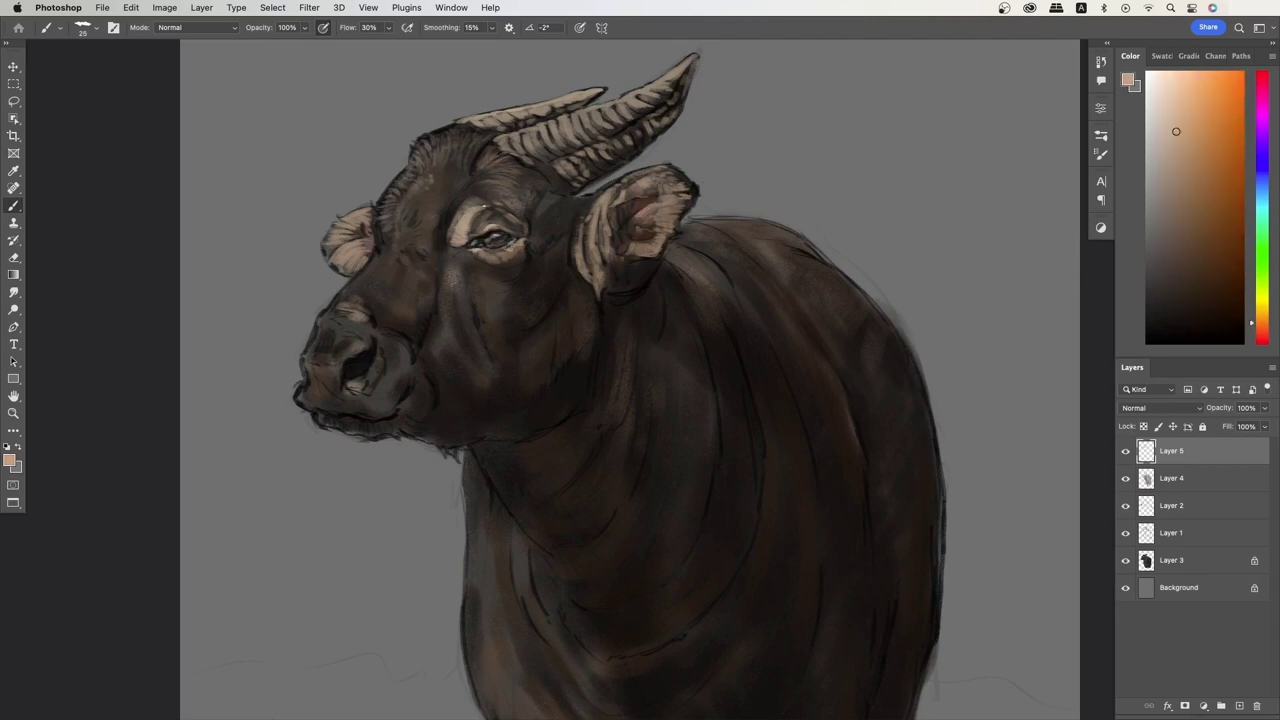
Paint light tan strokes down the cheek below the eye and along the bridge of the nose.
{"action": "left_click_drag", "start_coordinate": [474, 292], "coordinate": [488, 336]}
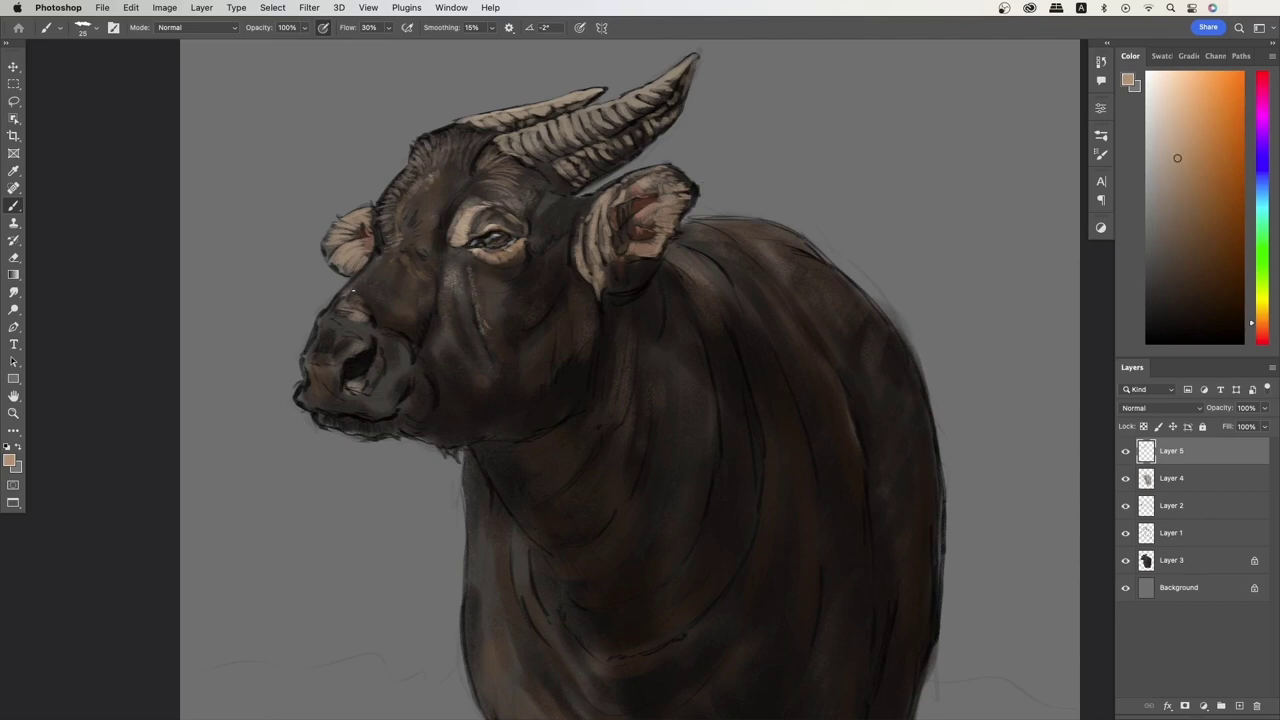
{"action": "left_click", "coordinate": [352, 290], "text": "alt"}
{"action": "mouse_move", "coordinate": [352, 296]}
{"action": "left_mouse_down"}
{"action": "mouse_move", "coordinate": [396, 318]}
{"action": "mouse_move", "coordinate": [400, 256]}
{"action": "mouse_move", "coordinate": [377, 204]}
{"action": "mouse_move", "coordinate": [476, 236]}
{"action": "left_mouse_up"}
Paint over the muzzle, nose and mouth area with a larger brush in sampled tones.
{"action": "key", "text": "bracketright"}
{"action": "left_click", "coordinate": [406, 256], "text": "alt"}
{"action": "left_click", "coordinate": [345, 285], "text": "alt"}
{"action": "key", "text": "bracketright"}
{"action": "mouse_move", "coordinate": [312, 328]}
{"action": "left_mouse_down"}
{"action": "mouse_move", "coordinate": [362, 320]}
{"action": "mouse_move", "coordinate": [384, 350]}
{"action": "mouse_move", "coordinate": [334, 340]}
{"action": "mouse_move", "coordinate": [310, 370]}
{"action": "left_mouse_up"}
{"action": "left_click", "coordinate": [322, 332], "text": "alt"}
{"action": "left_click", "coordinate": [330, 345], "text": "alt"}
{"action": "mouse_move", "coordinate": [310, 370]}
{"action": "left_mouse_down"}
{"action": "mouse_move", "coordinate": [368, 352]}
{"action": "mouse_move", "coordinate": [384, 378]}
{"action": "mouse_move", "coordinate": [442, 390]}
{"action": "left_mouse_up"}
Add small light grey highlights along the front edge of the nose using a 20 px brush.
{"action": "left_click", "coordinate": [362, 356], "text": "alt"}
{"action": "left_click", "coordinate": [360, 356], "text": "alt"}
{"action": "key", "text": "bracketleft"}
{"action": "key", "text": "bracketleft"}
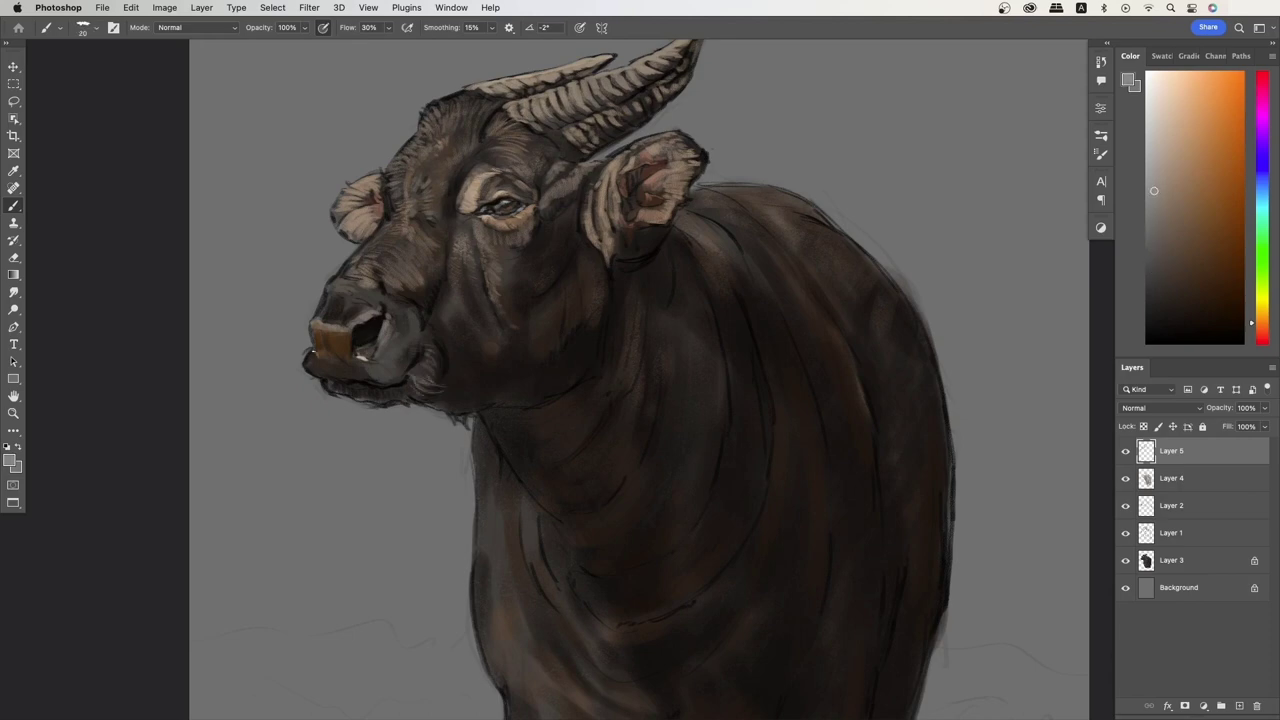
{"action": "mouse_move", "coordinate": [314, 322]}
{"action": "left_mouse_down"}
{"action": "mouse_move", "coordinate": [310, 362]}
{"action": "mouse_move", "coordinate": [318, 348]}
{"action": "left_mouse_up"}
Brighten the near horn's ridges with pale beige and add mid-brown tone along its lower edge.
{"action": "left_click", "coordinate": [456, 227], "text": "alt"}
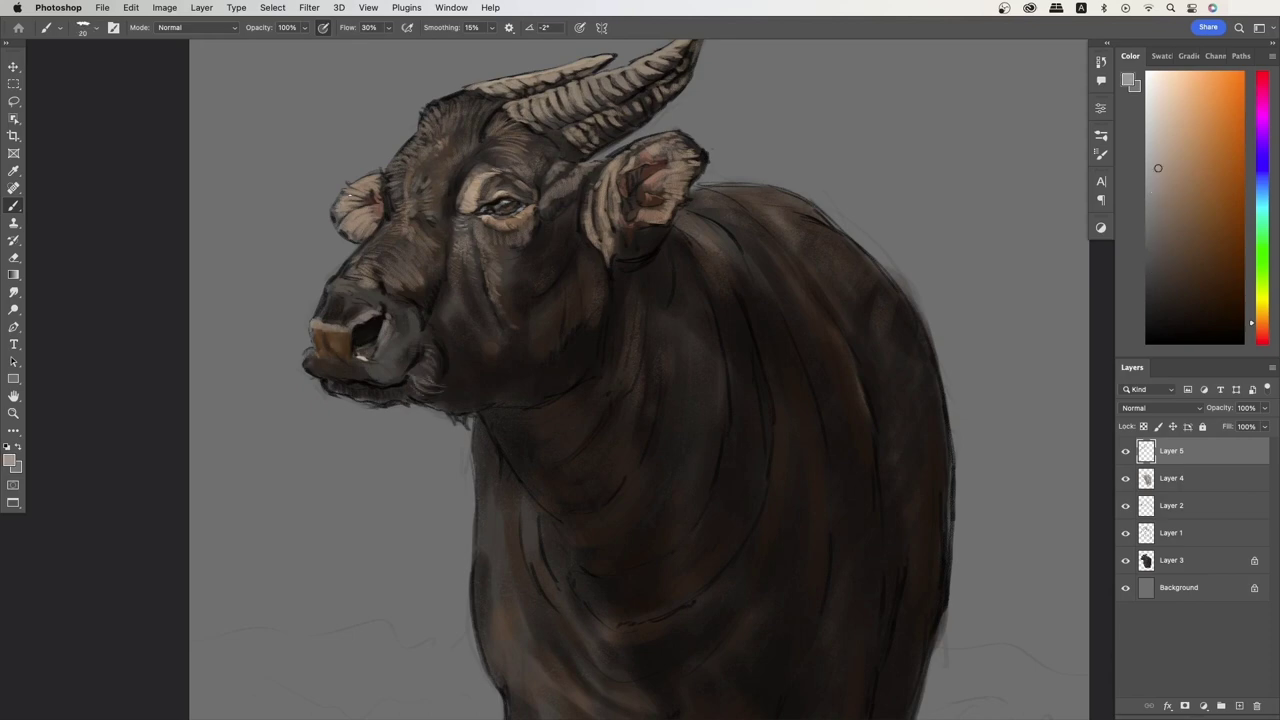
{"action": "key", "text": "bracketright"}
{"action": "scroll", "coordinate": [600, 380], "scroll_direction": "up", "scroll_amount": 4}
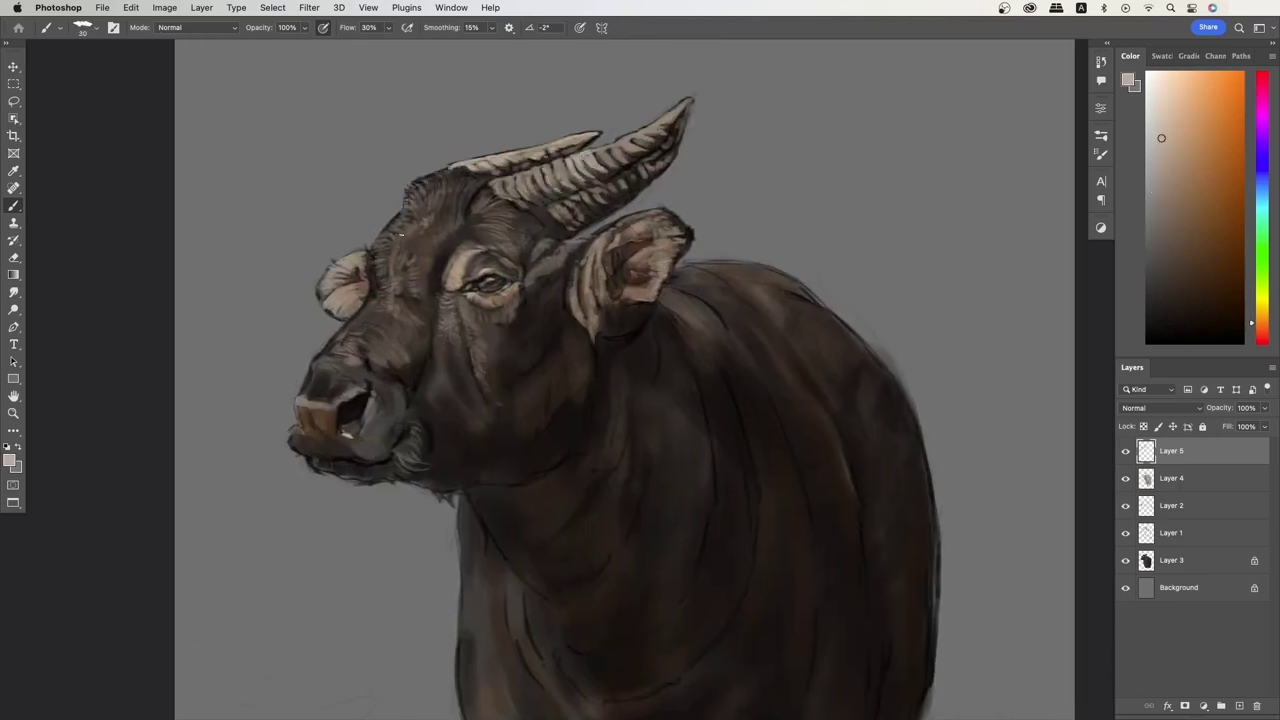
{"action": "left_click_drag", "start_coordinate": [540, 215], "coordinate": [660, 135]}
{"action": "left_click_drag", "start_coordinate": [508, 195], "coordinate": [683, 108]}
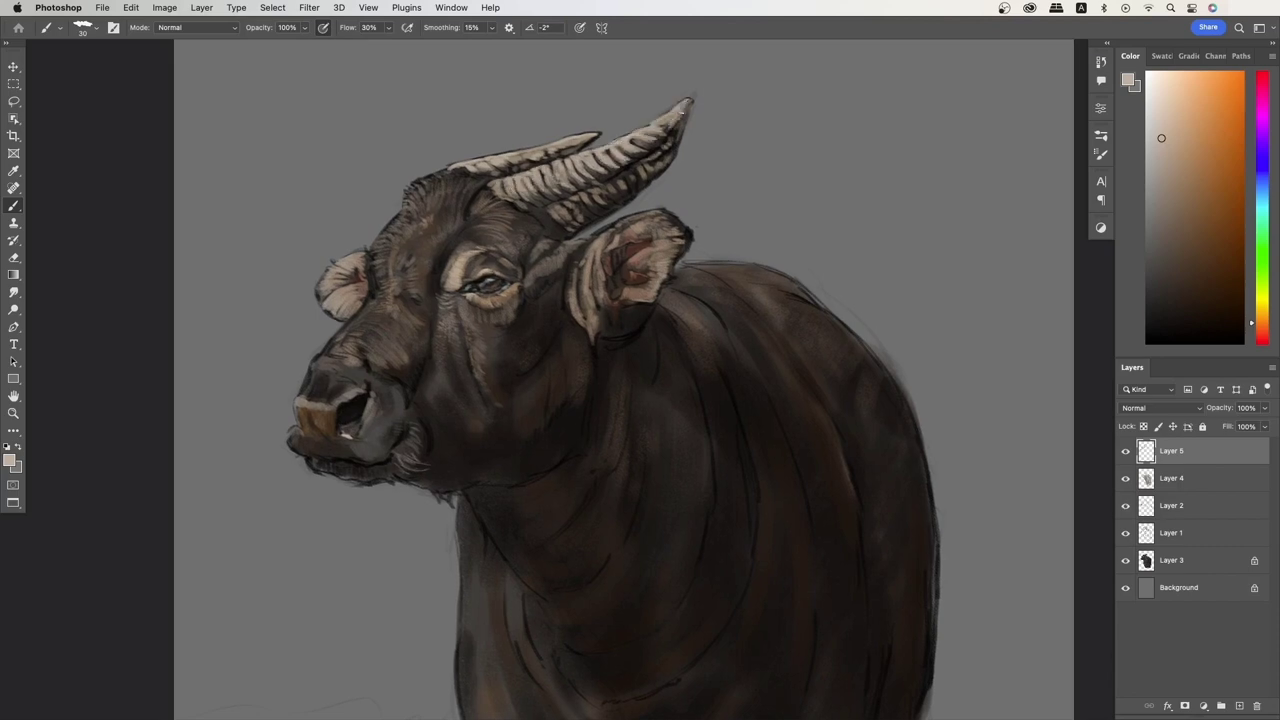
{"action": "left_click", "coordinate": [641, 176], "text": "alt"}
{"action": "mouse_move", "coordinate": [530, 225]}
{"action": "left_mouse_down"}
{"action": "mouse_move", "coordinate": [575, 210]}
{"action": "mouse_move", "coordinate": [590, 182]}
{"action": "mouse_move", "coordinate": [665, 140]}
{"action": "left_mouse_up"}
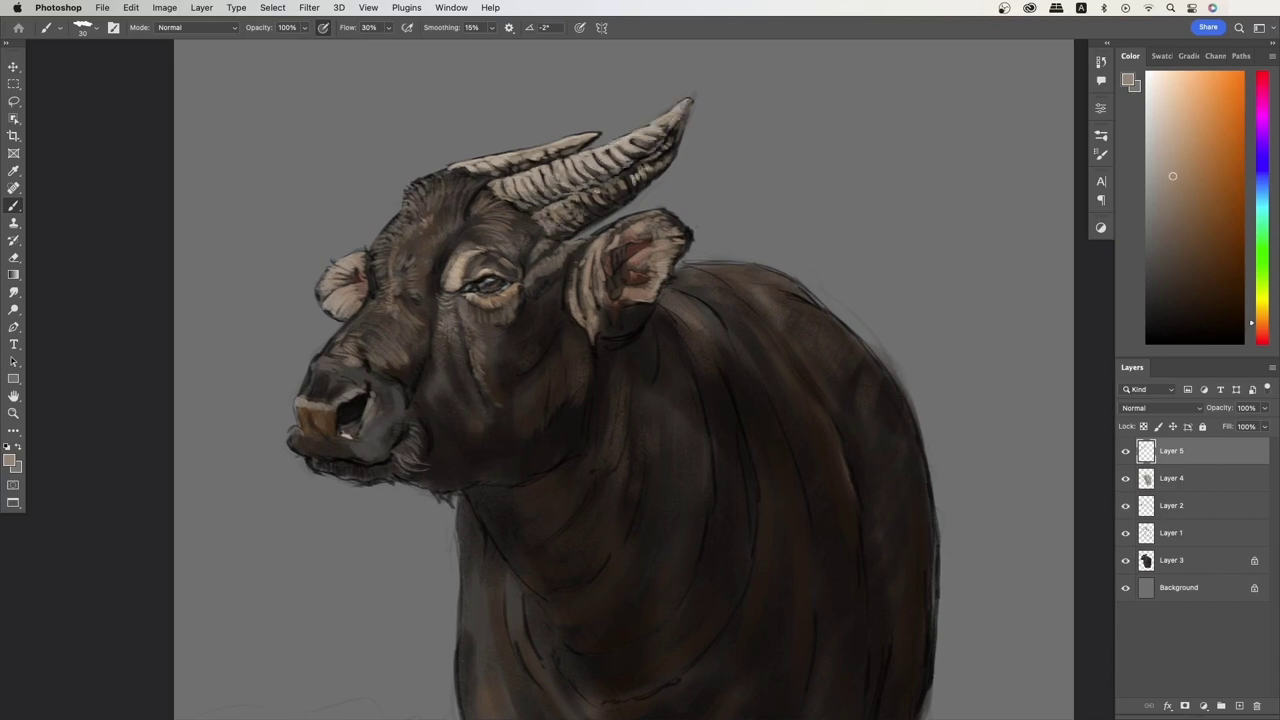
Paint fine brown fur strokes around the corner of the mouth.
{"action": "scroll", "coordinate": [600, 380], "scroll_direction": "down", "scroll_amount": 2}
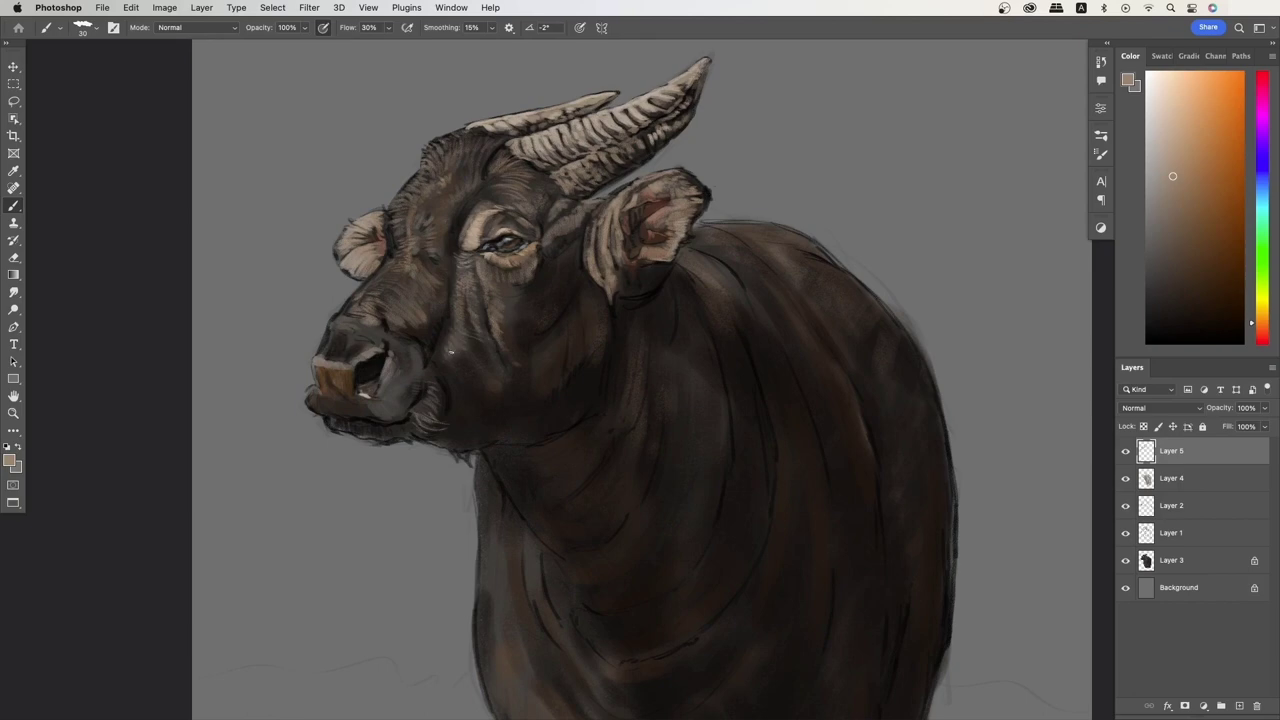
{"action": "left_click_drag", "start_coordinate": [759, 418], "coordinate": [819, 382]}
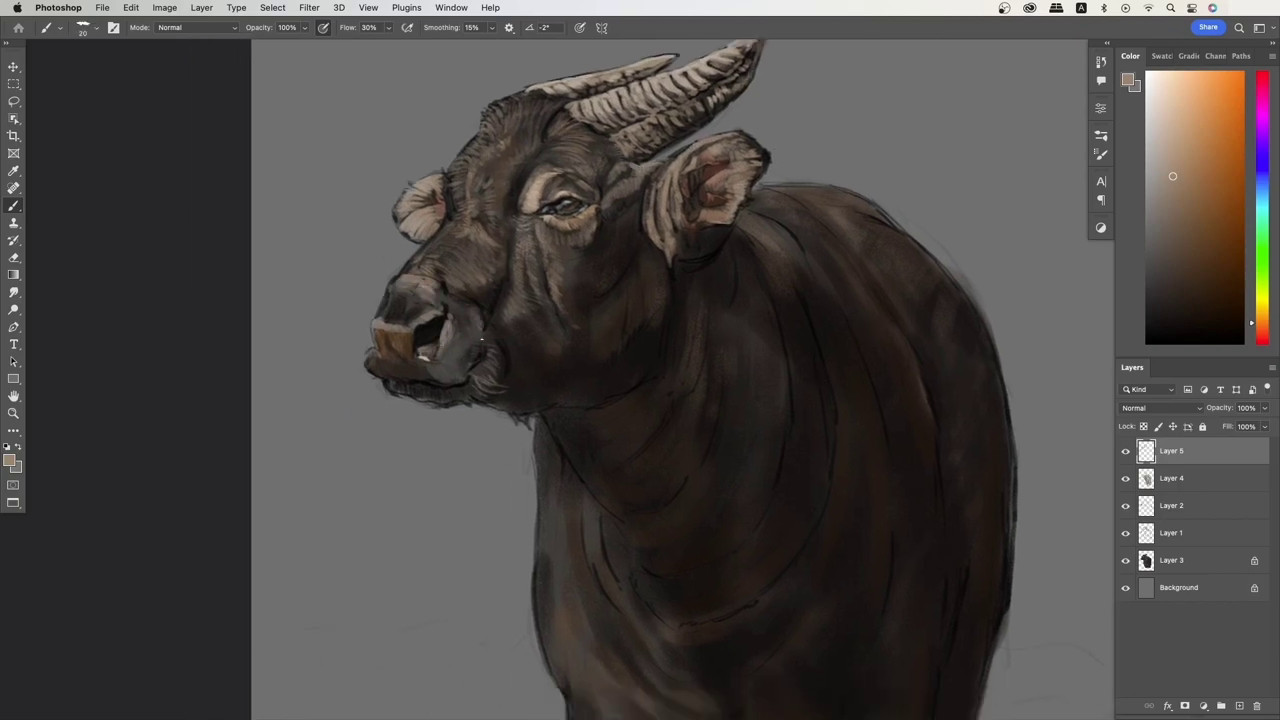
{"action": "left_click", "coordinate": [481, 340], "text": "alt"}
{"action": "left_click_drag", "start_coordinate": [481, 340], "coordinate": [486, 332]}
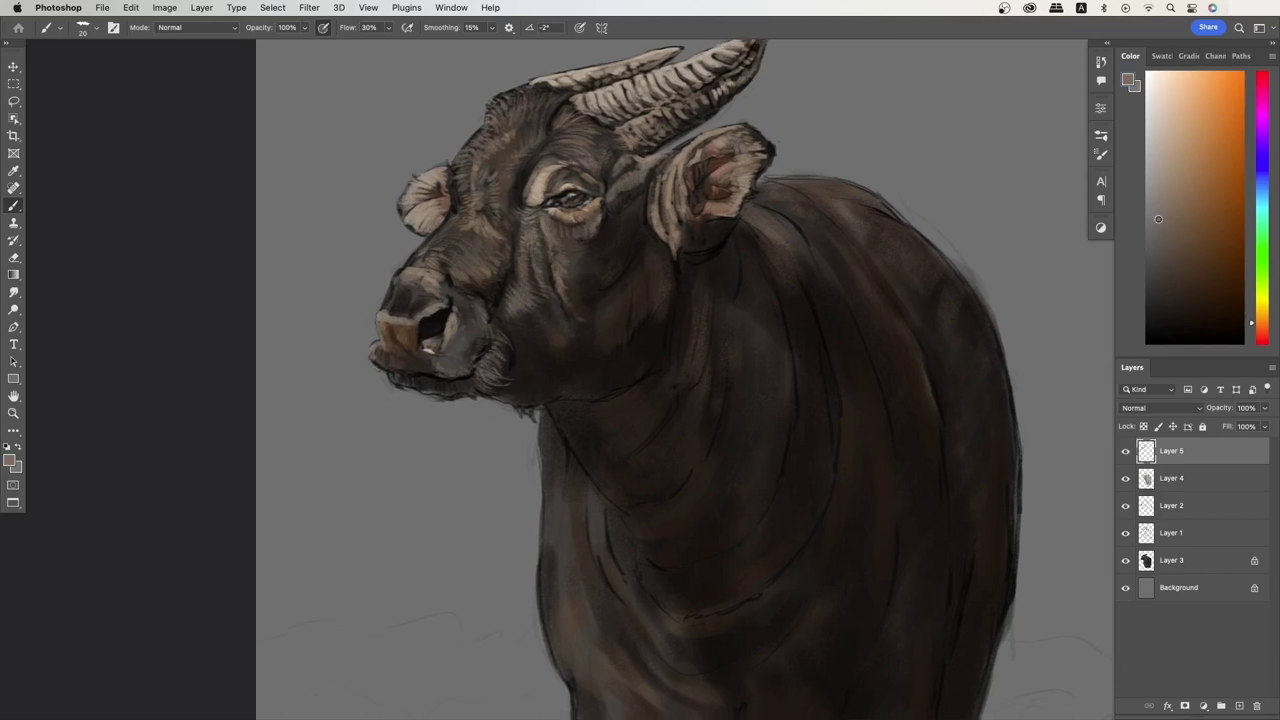
Paint lighter brown fur strokes over the neck and chest folds down to the front leg.
{"action": "key", "text": "]"}
{"action": "key", "text": "]"}
{"action": "key", "text": "]"}
{"action": "left_click", "coordinate": [624, 281], "text": "alt"}
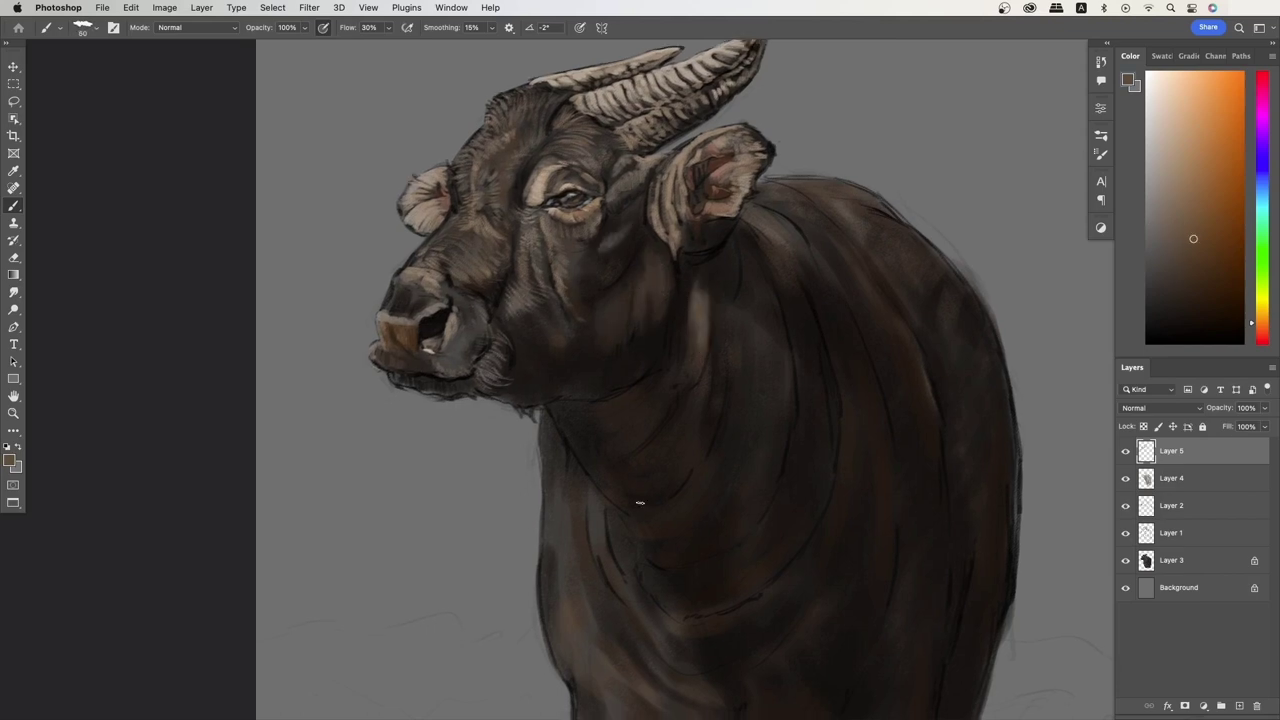
{"action": "key", "text": "super+minus"}
{"action": "left_click", "coordinate": [1156, 230]}
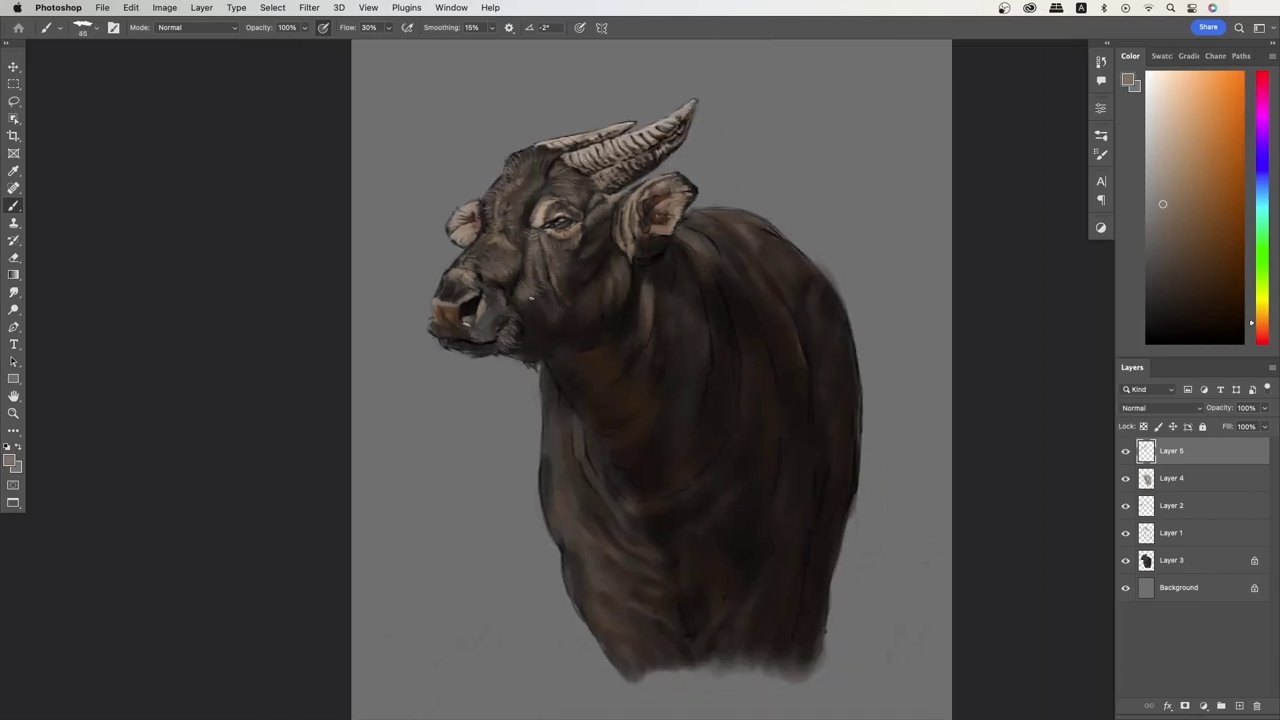
{"action": "mouse_move", "coordinate": [552, 372]}
{"action": "left_mouse_down"}
{"action": "mouse_move", "coordinate": [603, 480]}
{"action": "mouse_move", "coordinate": [553, 438]}
{"action": "mouse_move", "coordinate": [594, 574]}
{"action": "mouse_move", "coordinate": [643, 631]}
{"action": "left_mouse_up"}
{"action": "left_click_drag", "start_coordinate": [645, 550], "coordinate": [674, 620]}
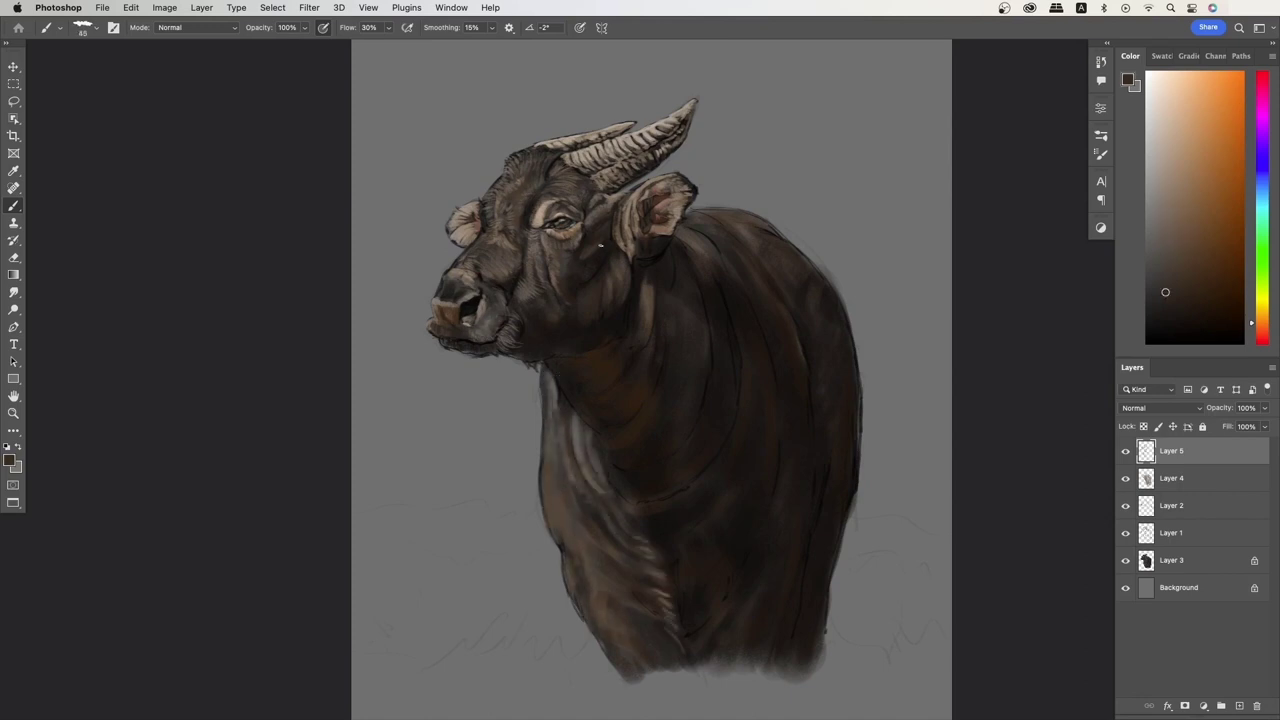
Paint warm tan highlights over the shoulder and upper back with a 70 px brush.
{"action": "scroll", "coordinate": [588, 285], "scroll_direction": "down", "scroll_amount": 2}
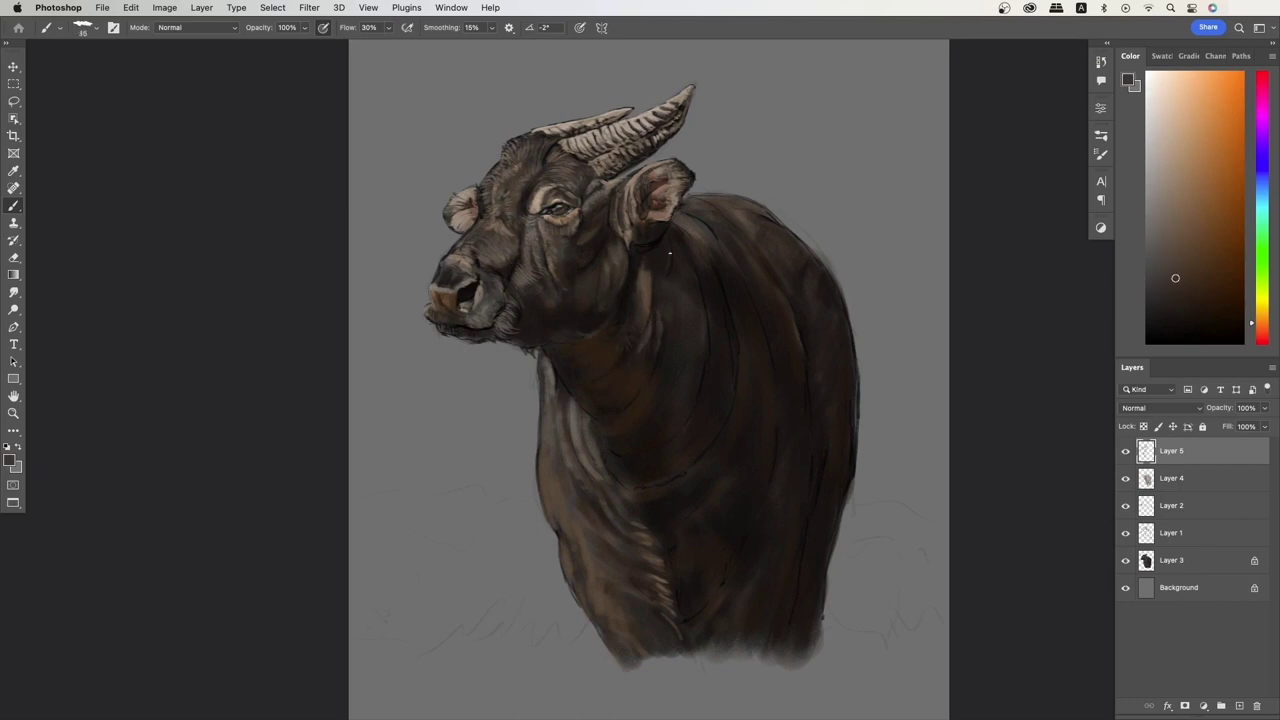
{"action": "scroll", "coordinate": [493, 376], "scroll_direction": "down", "scroll_amount": 1}
{"action": "key", "text": "bracketright"}
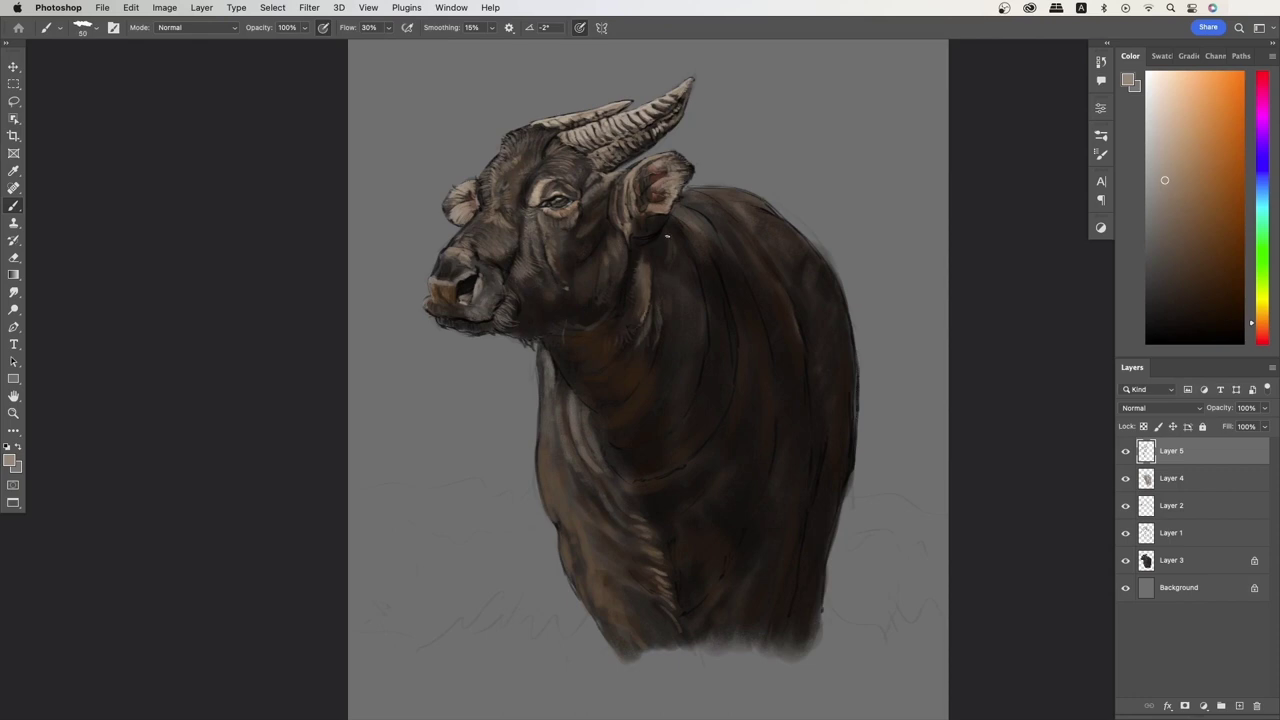
{"action": "key", "text": "bracketright"}
{"action": "key", "text": "bracketright"}
{"action": "mouse_move", "coordinate": [729, 199]}
{"action": "left_mouse_down"}
{"action": "mouse_move", "coordinate": [717, 251]}
{"action": "mouse_move", "coordinate": [790, 300]}
{"action": "left_mouse_up"}
{"action": "left_click", "coordinate": [775, 240], "text": "alt"}
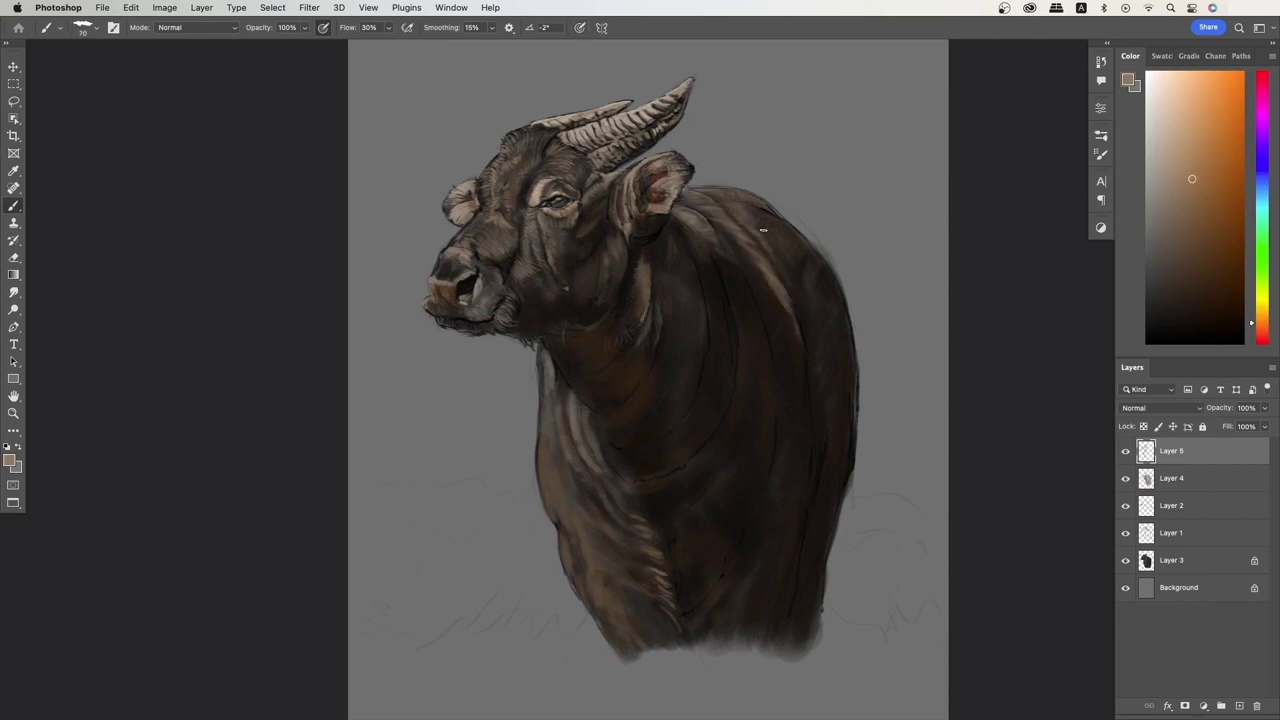
{"action": "left_click_drag", "start_coordinate": [774, 220], "coordinate": [790, 264]}
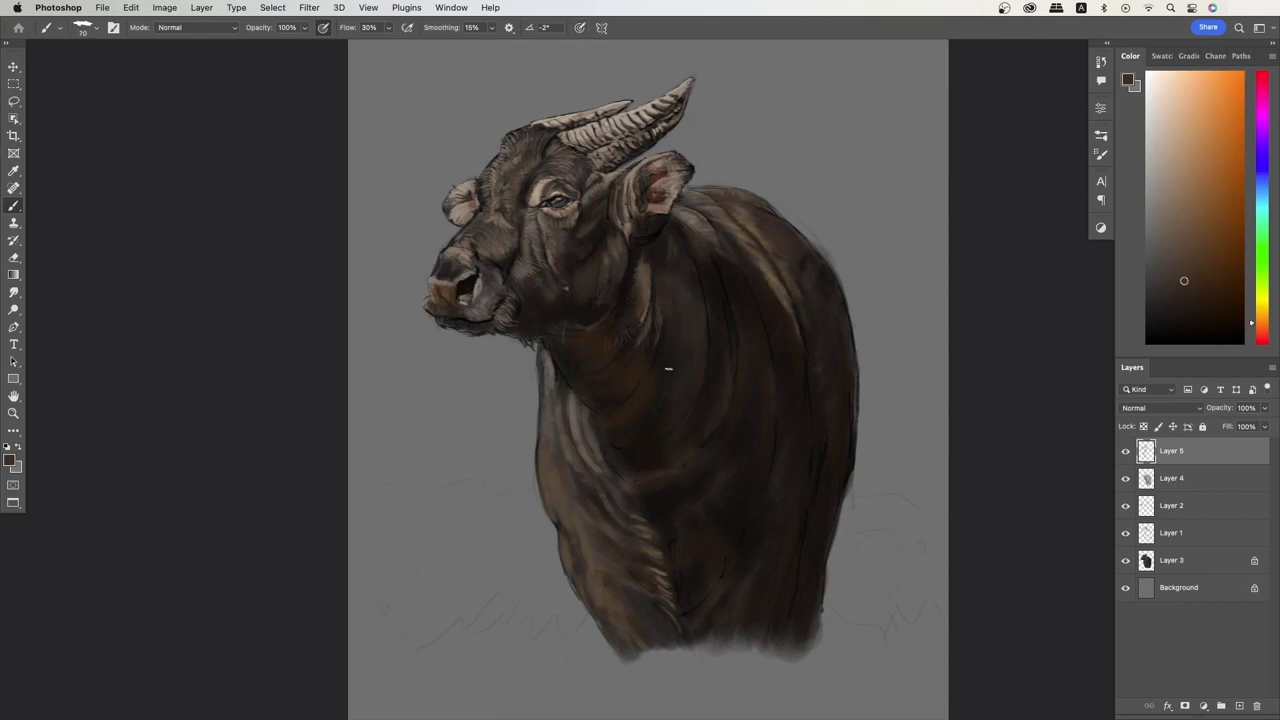
Paint dark brown fur strokes over the neck folds, side and rear flank.
{"action": "left_click_drag", "start_coordinate": [668, 369], "coordinate": [690, 422]}
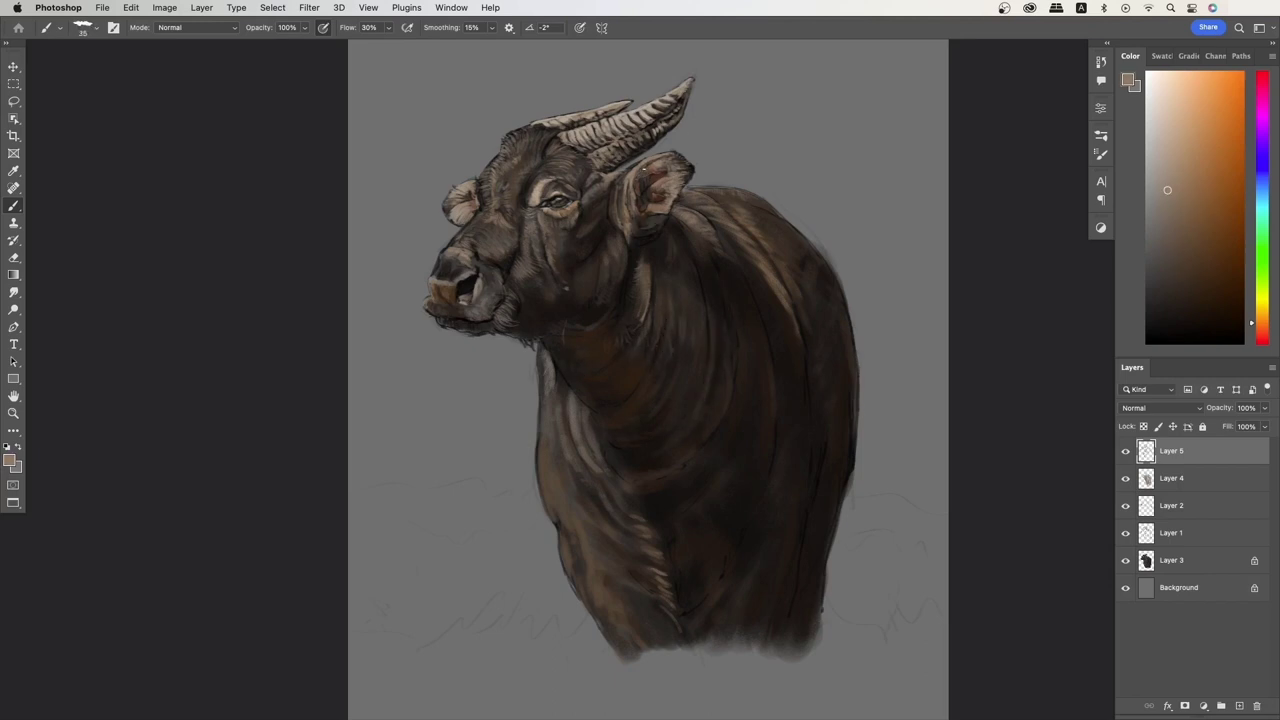
{"action": "scroll", "coordinate": [645, 172], "scroll_direction": "right", "scroll_amount": 5}
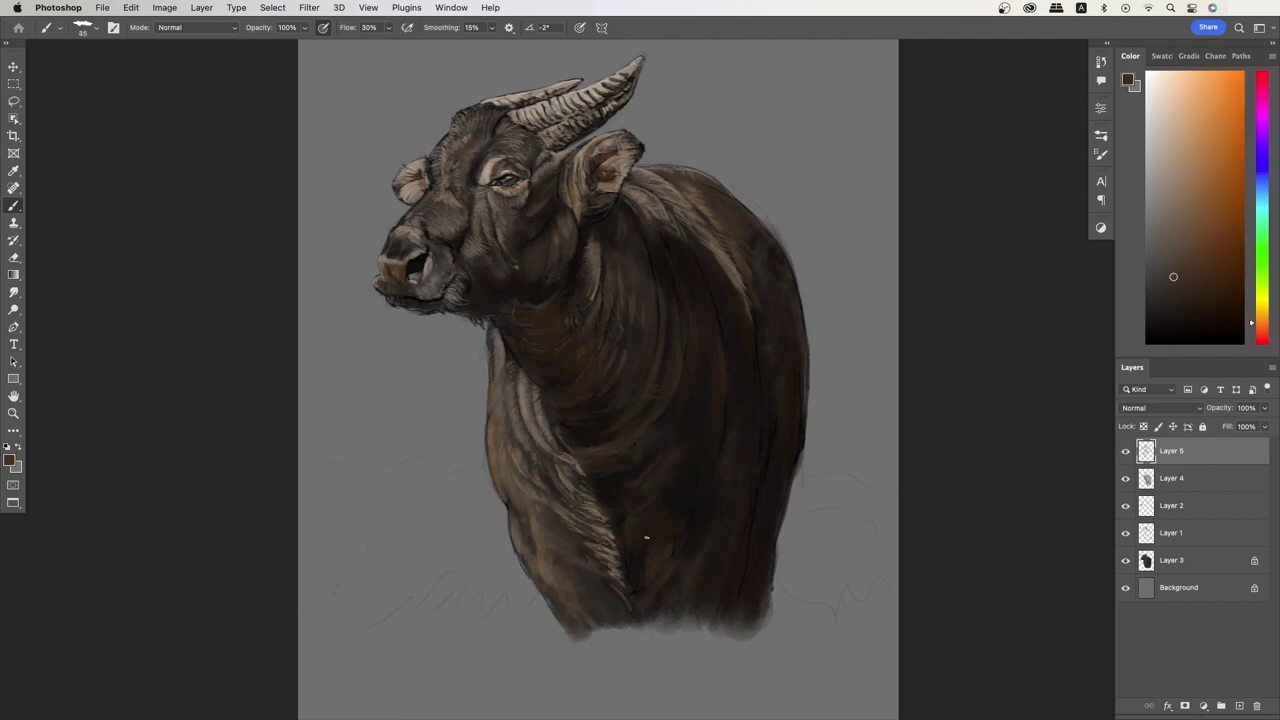
{"action": "left_click_drag", "start_coordinate": [748, 326], "coordinate": [752, 446]}
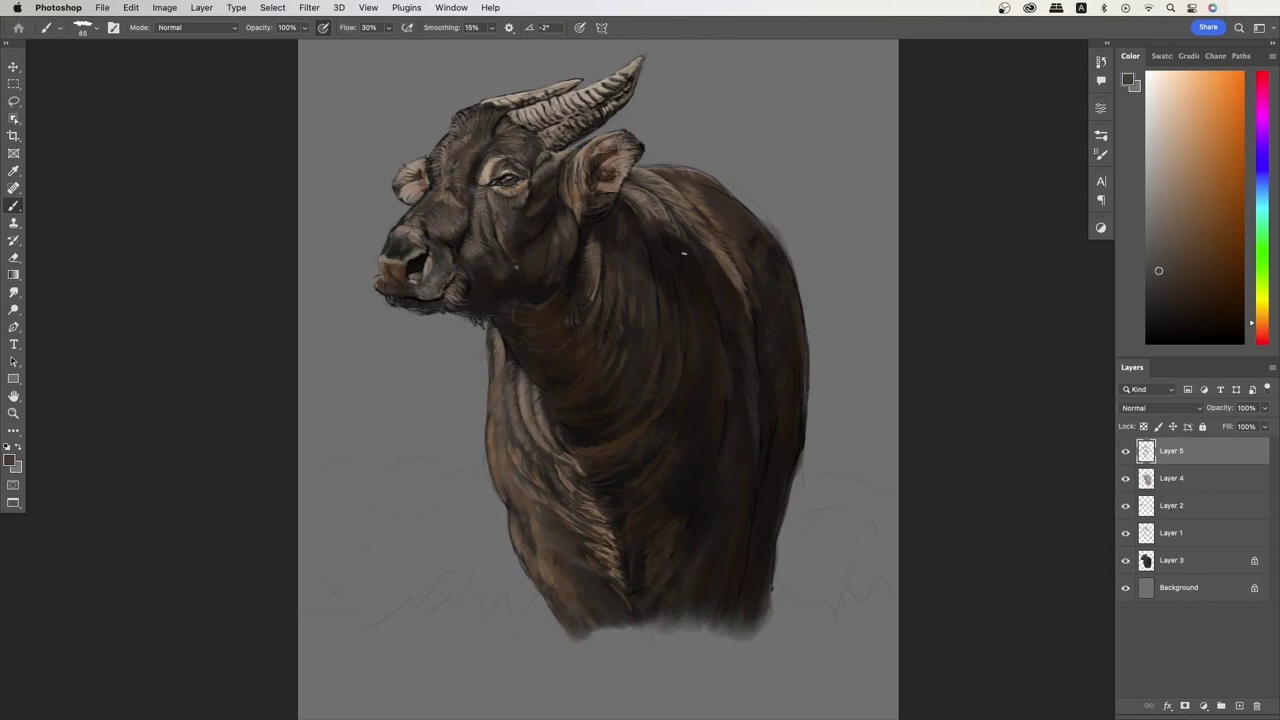
{"action": "mouse_move", "coordinate": [768, 320]}
{"action": "left_mouse_down"}
{"action": "mouse_move", "coordinate": [770, 456]}
{"action": "mouse_move", "coordinate": [796, 510]}
{"action": "left_mouse_up"}
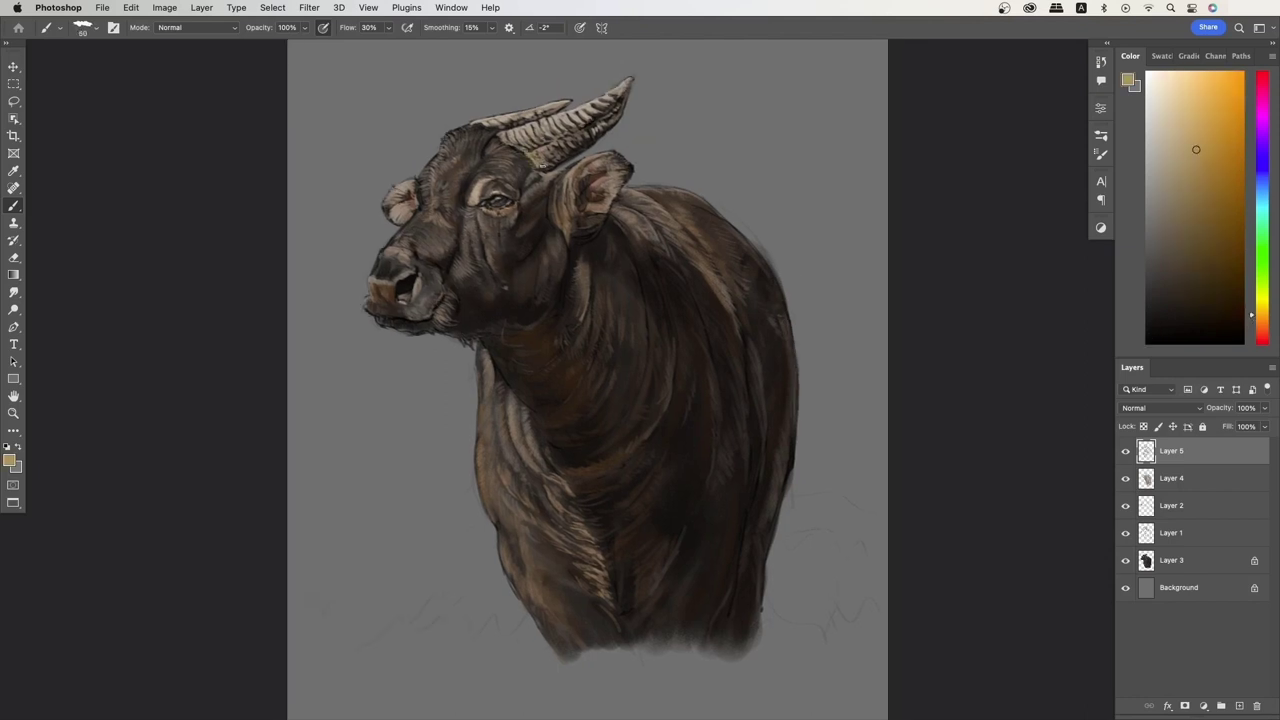
Paint pale yellow highlights on the horns and pick a light peach colour.
{"action": "left_click", "coordinate": [1162, 131]}
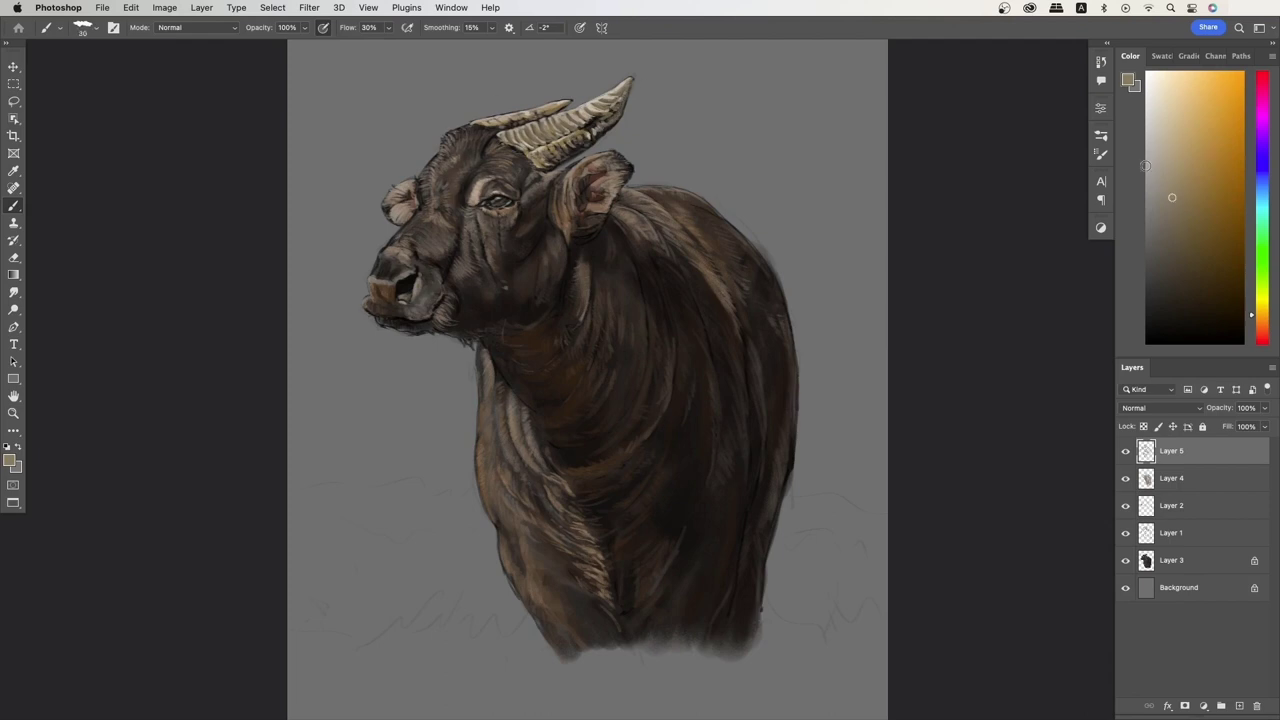
{"action": "left_click", "coordinate": [1187, 145]}
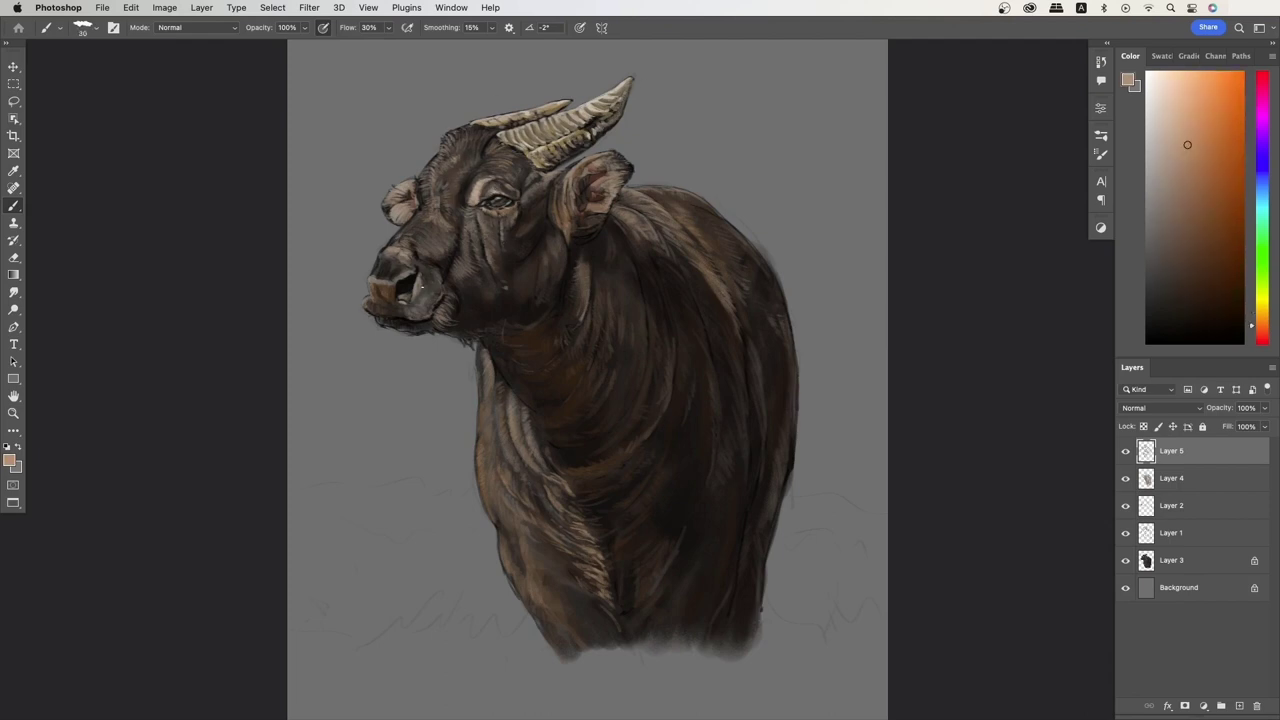
{"action": "left_click", "coordinate": [1176, 131]}
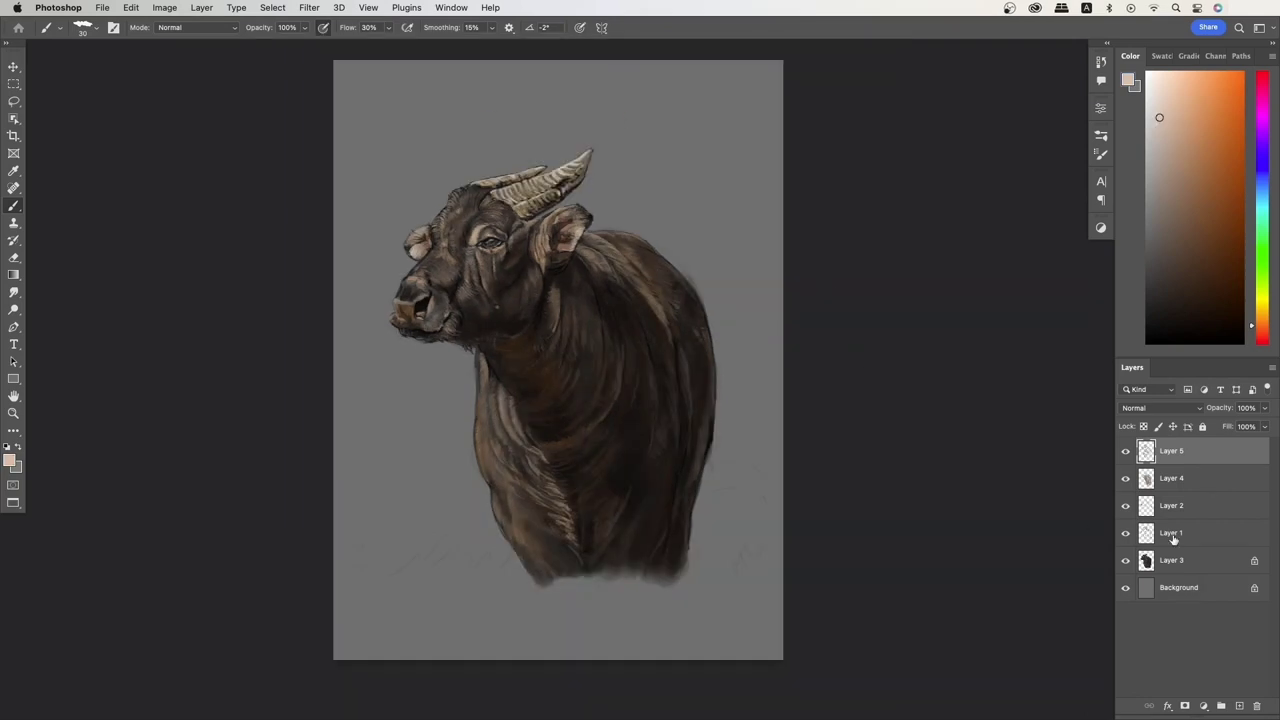
Create a new Overlay layer and glaze soft, pale peach light over the head, horns, chest, back and muzzle.
{"action": "left_click", "coordinate": [1221, 706]}
{"action": "left_click", "coordinate": [1160, 407]}
{"action": "left_click", "coordinate": [1150, 560]}
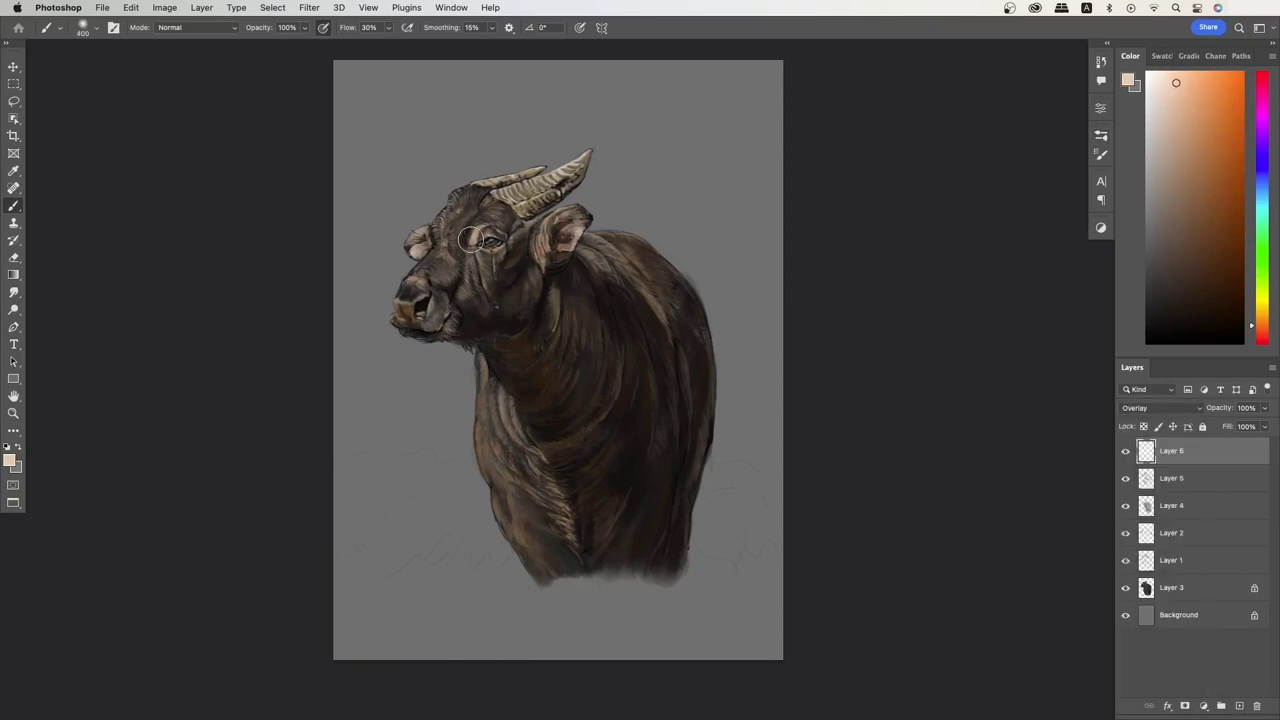
{"action": "mouse_move", "coordinate": [470, 240]}
{"action": "left_mouse_down"}
{"action": "mouse_move", "coordinate": [418, 240]}
{"action": "mouse_move", "coordinate": [567, 235]}
{"action": "mouse_move", "coordinate": [519, 165]}
{"action": "mouse_move", "coordinate": [530, 200]}
{"action": "left_mouse_up"}
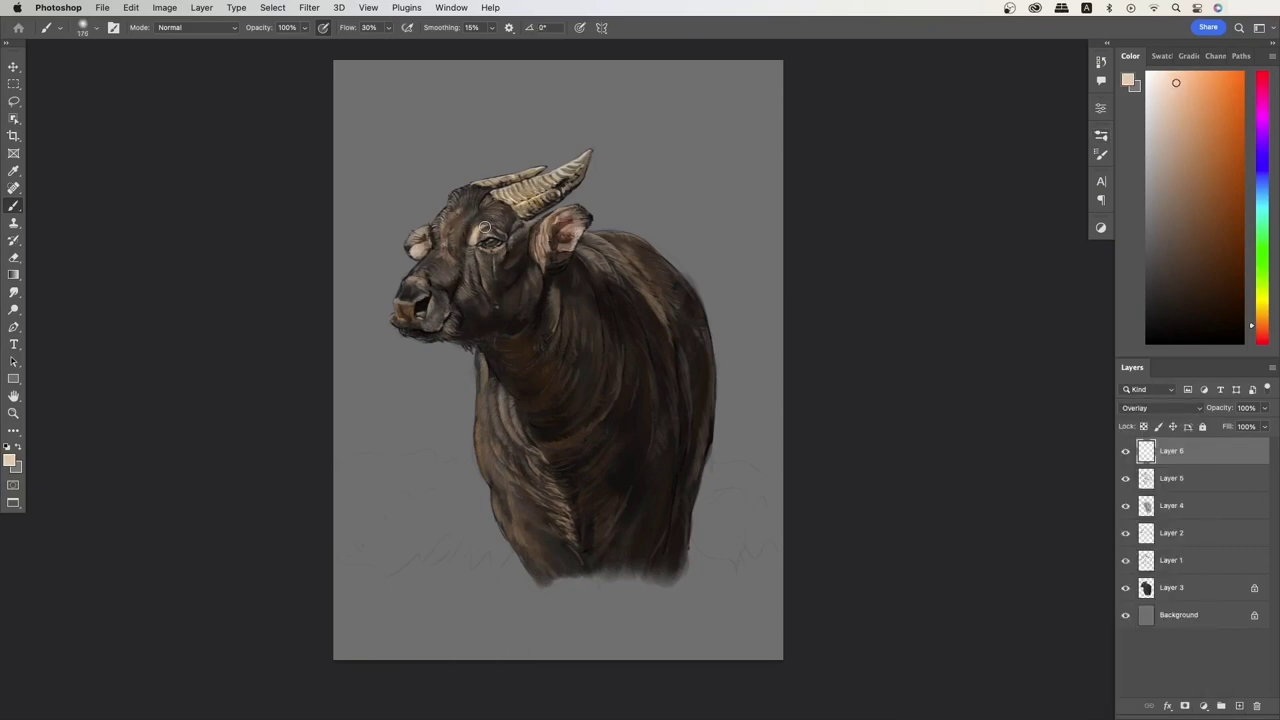
{"action": "left_click_drag", "start_coordinate": [488, 369], "coordinate": [515, 530]}
{"action": "key", "text": "bracketleft"}
{"action": "left_click_drag", "start_coordinate": [610, 250], "coordinate": [432, 276]}
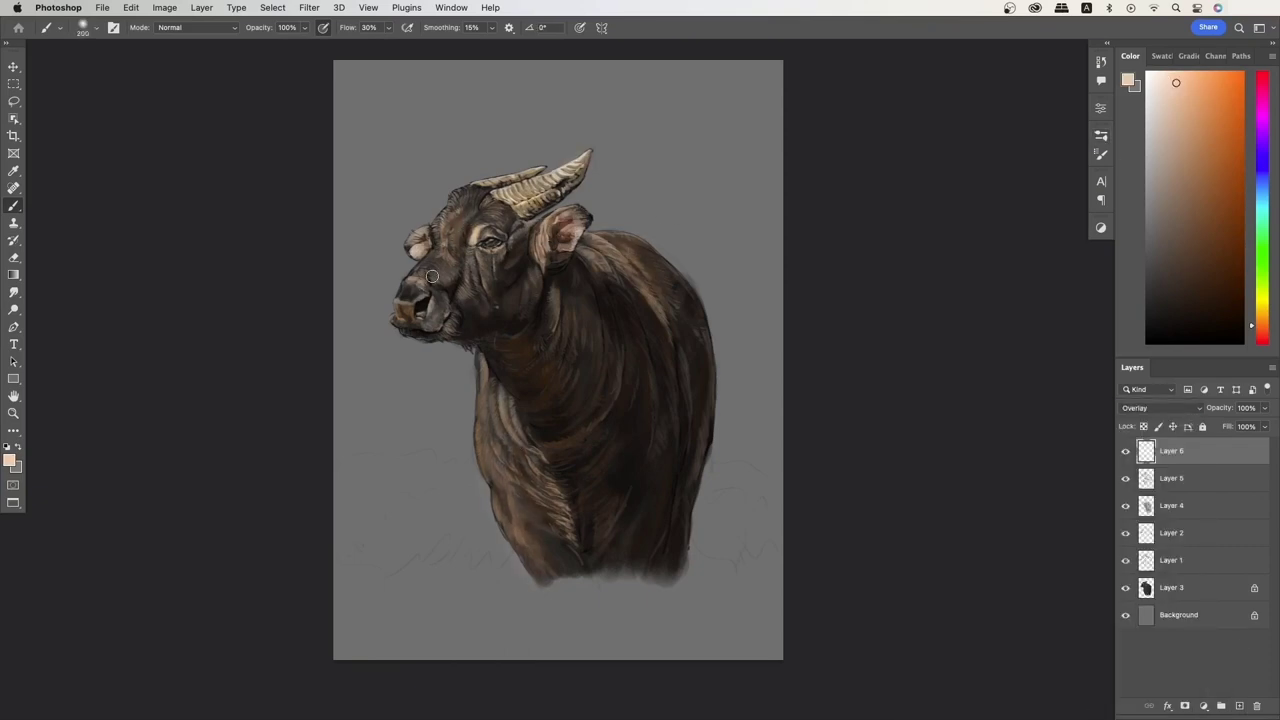
{"action": "scroll", "coordinate": [803, 323], "scroll_direction": "down", "scroll_amount": 3}
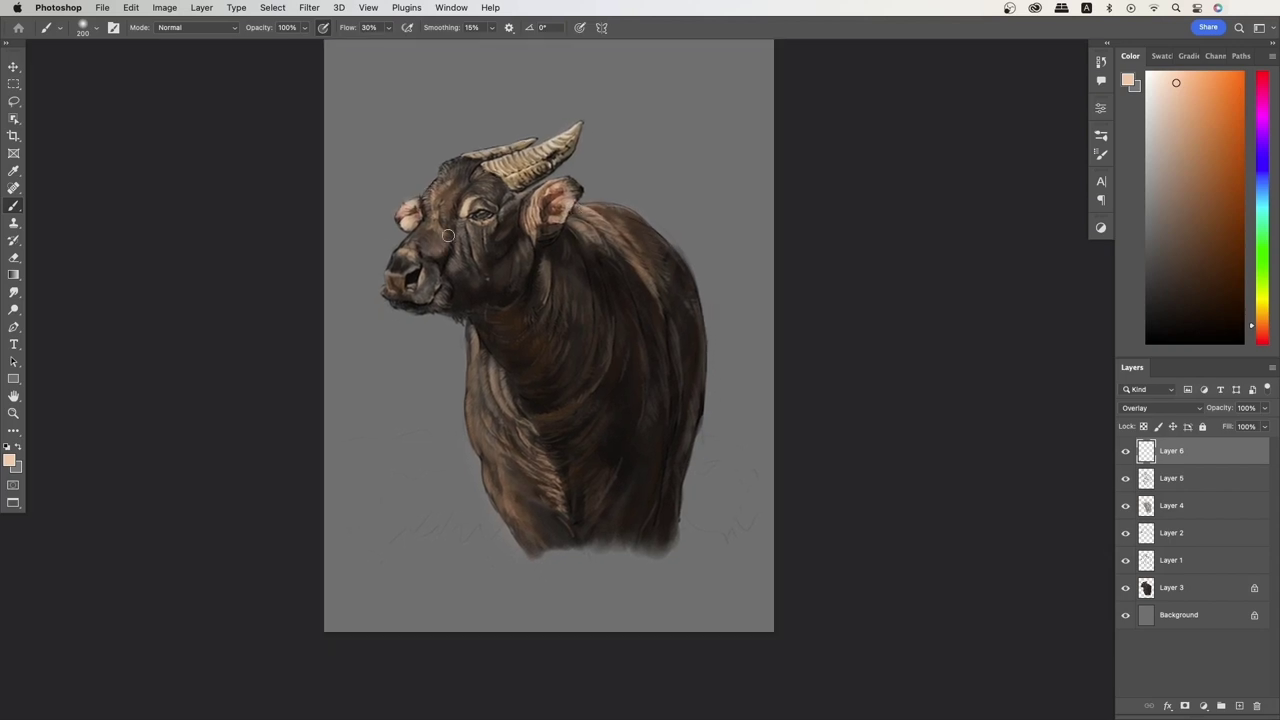
Create a new layer directly above Background, change the brush, and pick a grass green colour.
{"action": "left_click", "coordinate": [1200, 615]}
{"action": "left_click", "coordinate": [1239, 705]}
{"action": "key", "text": "F5"}
{"action": "key", "text": "F5"}
{"action": "left_click", "coordinate": [1218, 240]}
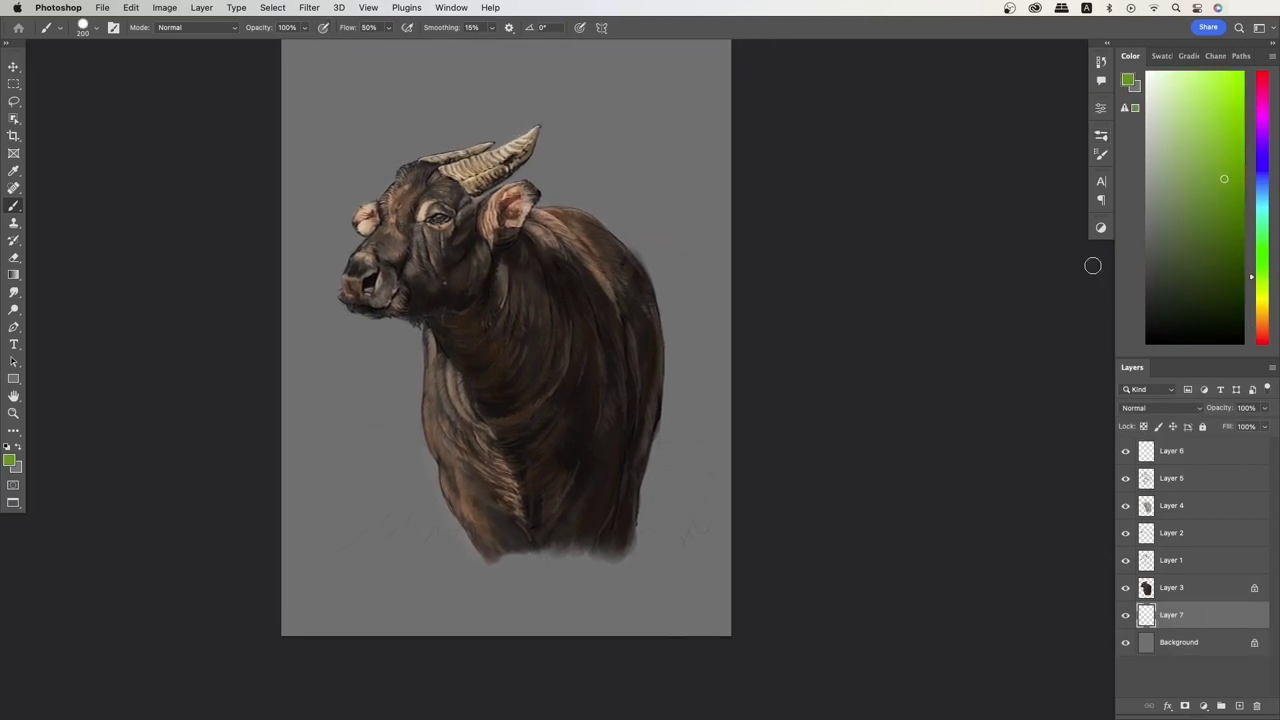
Paint a mottled green grass ground across the lower canvas behind the bull.
{"action": "mouse_move", "coordinate": [640, 500]}
{"action": "left_mouse_down"}
{"action": "mouse_move", "coordinate": [700, 577]}
{"action": "mouse_move", "coordinate": [743, 451]}
{"action": "mouse_move", "coordinate": [466, 571]}
{"action": "mouse_move", "coordinate": [671, 463]}
{"action": "mouse_move", "coordinate": [699, 367]}
{"action": "mouse_move", "coordinate": [730, 425]}
{"action": "left_mouse_up"}
{"action": "key", "text": "bracketleft"}
{"action": "key", "text": "bracketleft"}
{"action": "key", "text": "bracketleft"}
{"action": "key", "text": "bracketleft"}
Create a layer below the grass, pick an orange-brown colour, and paint a distant band behind the bull.
{"action": "left_click", "coordinate": [1239, 705], "text": "ctrl"}
{"action": "left_click", "coordinate": [1262, 318]}
{"action": "left_click", "coordinate": [1216, 205]}
{"action": "left_click_drag", "start_coordinate": [290, 420], "coordinate": [653, 298]}
Pick muted blue tones and paint the sky behind the bull's head and back.
{"action": "left_click", "coordinate": [1262, 190]}
{"action": "left_click", "coordinate": [1182, 189]}
{"action": "mouse_move", "coordinate": [300, 140]}
{"action": "left_mouse_down"}
{"action": "mouse_move", "coordinate": [549, 71]}
{"action": "mouse_move", "coordinate": [327, 162]}
{"action": "left_mouse_up"}
{"action": "scroll", "coordinate": [549, 71], "scroll_direction": "up", "scroll_amount": 3}
{"action": "left_click", "coordinate": [1169, 175]}
{"action": "mouse_move", "coordinate": [731, 277]}
{"action": "left_mouse_down"}
{"action": "mouse_move", "coordinate": [257, 200]}
{"action": "mouse_move", "coordinate": [343, 214]}
{"action": "mouse_move", "coordinate": [259, 367]}
{"action": "mouse_move", "coordinate": [660, 350]}
{"action": "mouse_move", "coordinate": [308, 114]}
{"action": "mouse_move", "coordinate": [723, 417]}
{"action": "mouse_move", "coordinate": [757, 394]}
{"action": "mouse_move", "coordinate": [629, 363]}
{"action": "mouse_move", "coordinate": [300, 330]}
{"action": "left_mouse_up"}
{"action": "scroll", "coordinate": [723, 417], "scroll_direction": "down", "scroll_amount": 1}
Create a new layer above the grass and choose a sprig brush from the foliage brush sets.
{"action": "key", "text": "ctrl+shift+alt+n"}
{"action": "left_click", "coordinate": [1210, 195]}
{"action": "left_click_drag", "start_coordinate": [884, 410], "coordinate": [892, 390]}
{"action": "key", "text": "ctrl+shift+alt+n"}
{"action": "left_click", "coordinate": [1100, 153]}
{"action": "scroll", "coordinate": [997, 527], "scroll_direction": "down", "scroll_amount": 5}
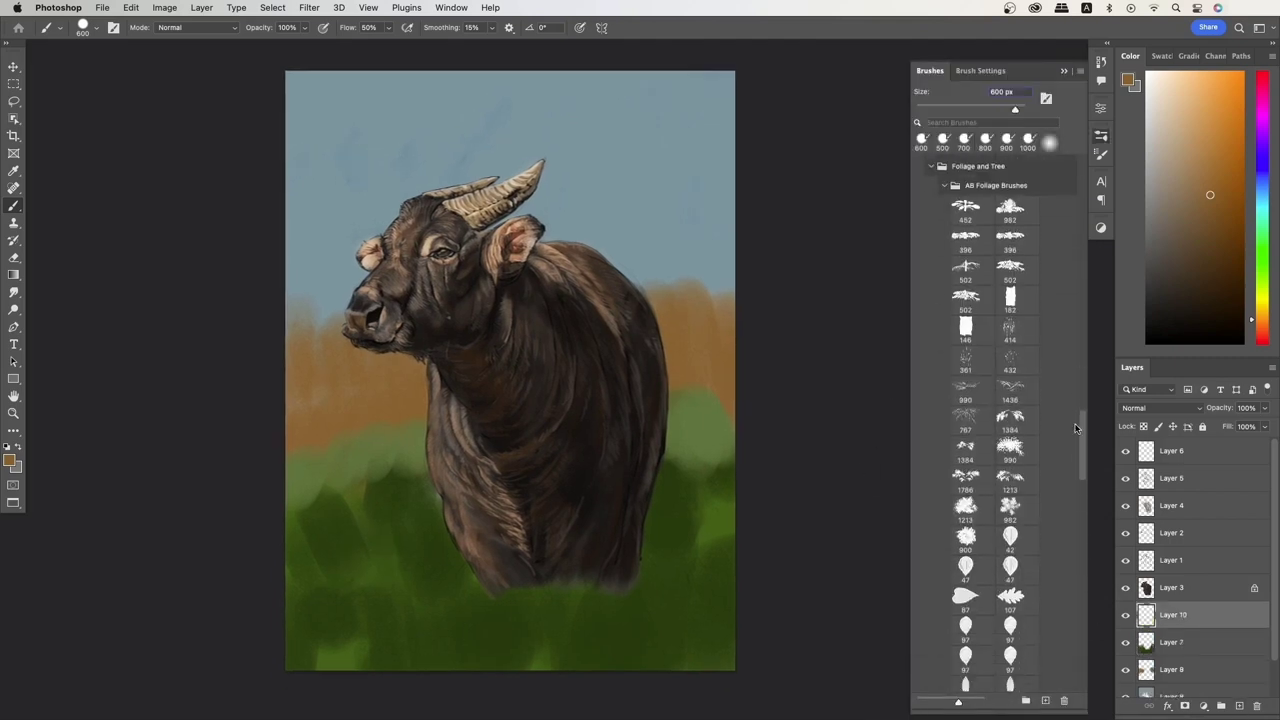
{"action": "scroll", "coordinate": [997, 527], "scroll_direction": "down", "scroll_amount": 3}
{"action": "double_click", "coordinate": [980, 472]}
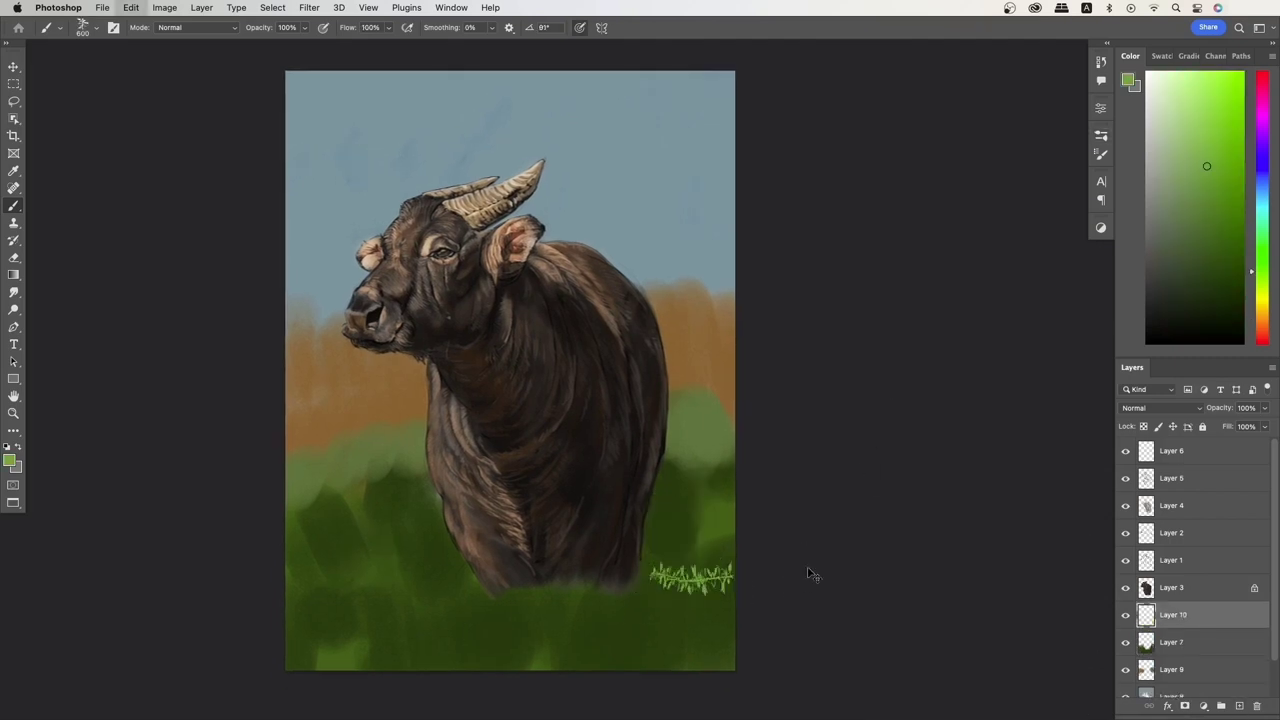
Cover the grass around the bull with bright green leafy sprigs, up to the orange-brown band.
{"action": "mouse_move", "coordinate": [652, 520]}
{"action": "left_mouse_down"}
{"action": "mouse_move", "coordinate": [691, 636]}
{"action": "mouse_move", "coordinate": [558, 576]}
{"action": "mouse_move", "coordinate": [715, 396]}
{"action": "mouse_move", "coordinate": [655, 551]}
{"action": "mouse_move", "coordinate": [440, 578]}
{"action": "mouse_move", "coordinate": [396, 616]}
{"action": "mouse_move", "coordinate": [387, 658]}
{"action": "mouse_move", "coordinate": [423, 476]}
{"action": "mouse_move", "coordinate": [346, 436]}
{"action": "mouse_move", "coordinate": [317, 561]}
{"action": "mouse_move", "coordinate": [698, 551]}
{"action": "mouse_move", "coordinate": [735, 438]}
{"action": "mouse_move", "coordinate": [343, 486]}
{"action": "mouse_move", "coordinate": [656, 433]}
{"action": "mouse_move", "coordinate": [443, 592]}
{"action": "left_mouse_up"}
{"action": "left_click", "coordinate": [1213, 180]}
{"action": "mouse_move", "coordinate": [700, 440]}
{"action": "left_mouse_down"}
{"action": "mouse_move", "coordinate": [687, 474]}
{"action": "mouse_move", "coordinate": [508, 667]}
{"action": "mouse_move", "coordinate": [287, 532]}
{"action": "mouse_move", "coordinate": [420, 478]}
{"action": "mouse_move", "coordinate": [370, 435]}
{"action": "left_mouse_up"}
Add a Multiply layer on top, choose a soft round brush, and pick a muted blue colour.
{"action": "left_click", "coordinate": [1239, 705]}
{"action": "left_click", "coordinate": [1101, 136]}
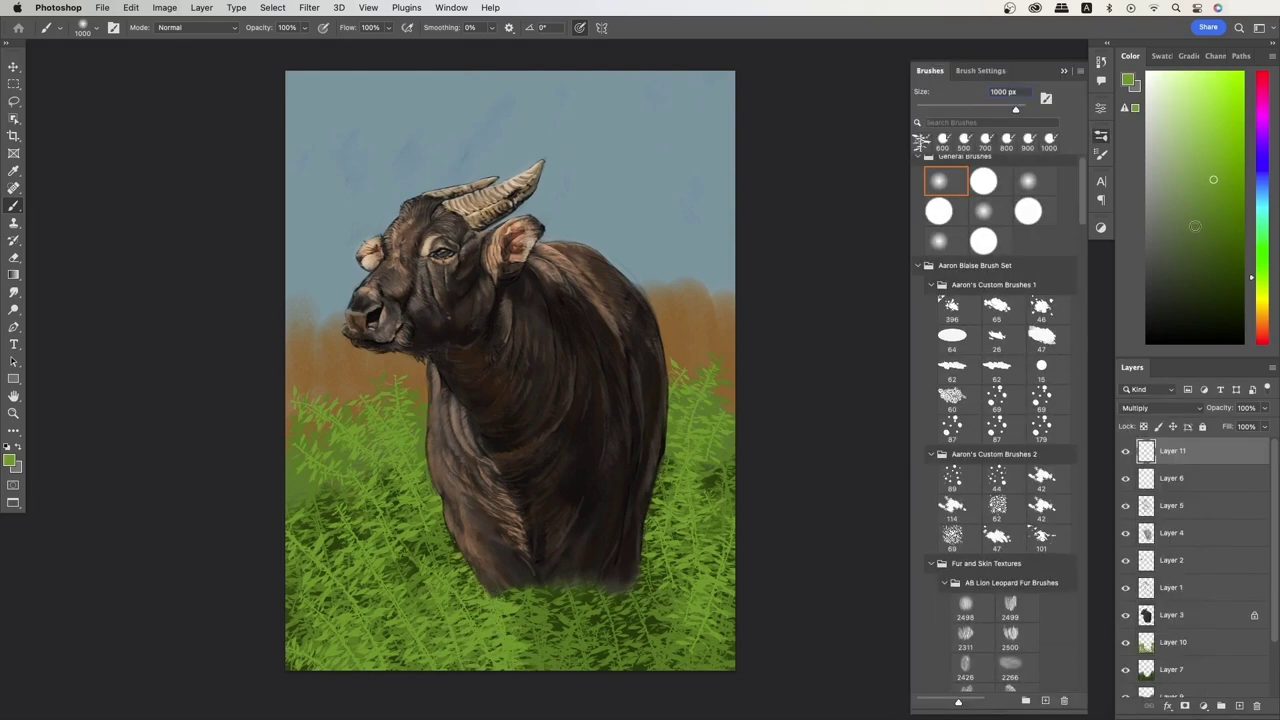
{"action": "left_click", "coordinate": [983, 180]}
{"action": "left_click", "coordinate": [1262, 186]}
{"action": "left_click", "coordinate": [1169, 166]}
Shade the foliage and the base of the bull with soft blue Multiply strokes, using a smaller brush.
{"action": "key", "text": "bracketleft"}
{"action": "key", "text": "bracketleft"}
{"action": "key", "text": "bracketleft"}
{"action": "key", "text": "bracketleft"}
{"action": "key", "text": "bracketleft"}
{"action": "key", "text": "bracketleft"}
{"action": "key", "text": "bracketleft"}
{"action": "mouse_move", "coordinate": [560, 600]}
{"action": "left_mouse_down"}
{"action": "mouse_move", "coordinate": [734, 429]}
{"action": "mouse_move", "coordinate": [726, 537]}
{"action": "mouse_move", "coordinate": [490, 625]}
{"action": "left_mouse_up"}
{"action": "key", "text": "bracketleft"}
{"action": "key", "text": "bracketleft"}
{"action": "mouse_move", "coordinate": [340, 640]}
{"action": "left_mouse_down"}
{"action": "mouse_move", "coordinate": [410, 450]}
{"action": "mouse_move", "coordinate": [651, 329]}
{"action": "mouse_move", "coordinate": [323, 663]}
{"action": "mouse_move", "coordinate": [506, 663]}
{"action": "left_mouse_up"}
{"action": "scroll", "coordinate": [516, 614], "scroll_direction": "right", "scroll_amount": 1}
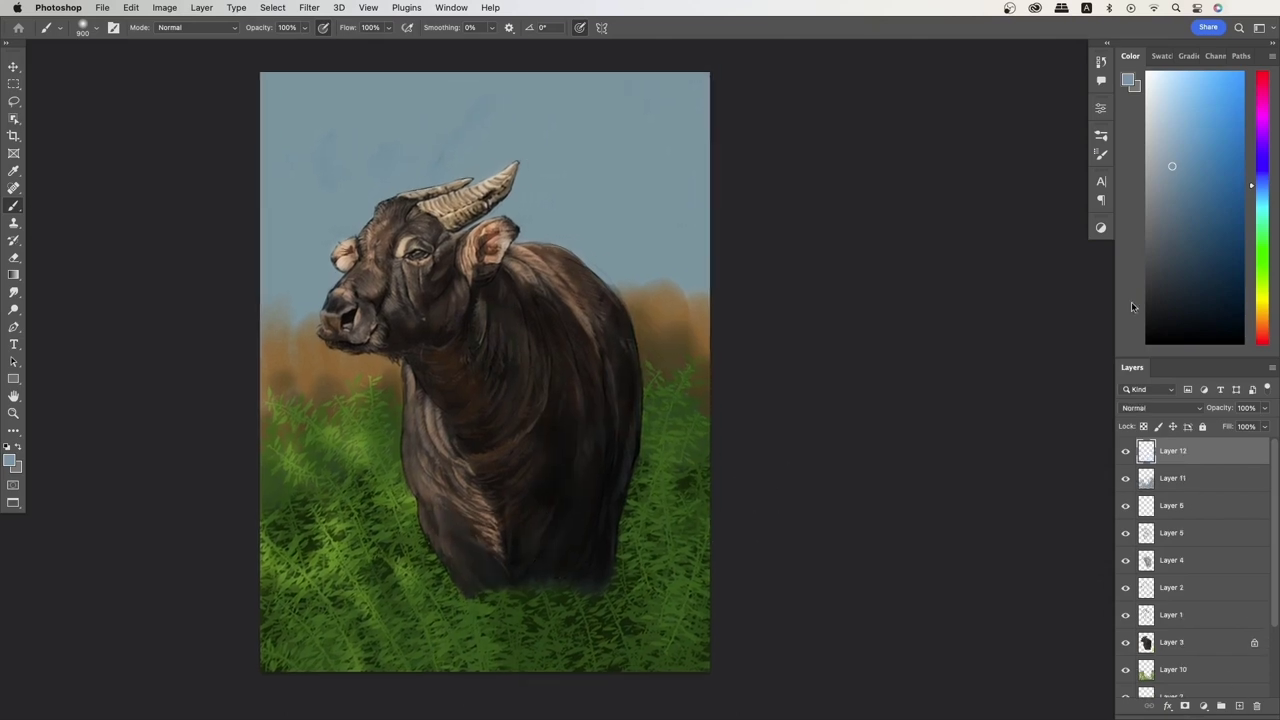
Paint bright green fern fronds over the bull's legs and beside its flank with a 900 px foliage brush.
{"action": "left_click", "coordinate": [1101, 153]}
{"action": "left_click", "coordinate": [1101, 153]}
{"action": "left_click", "coordinate": [605, 590]}
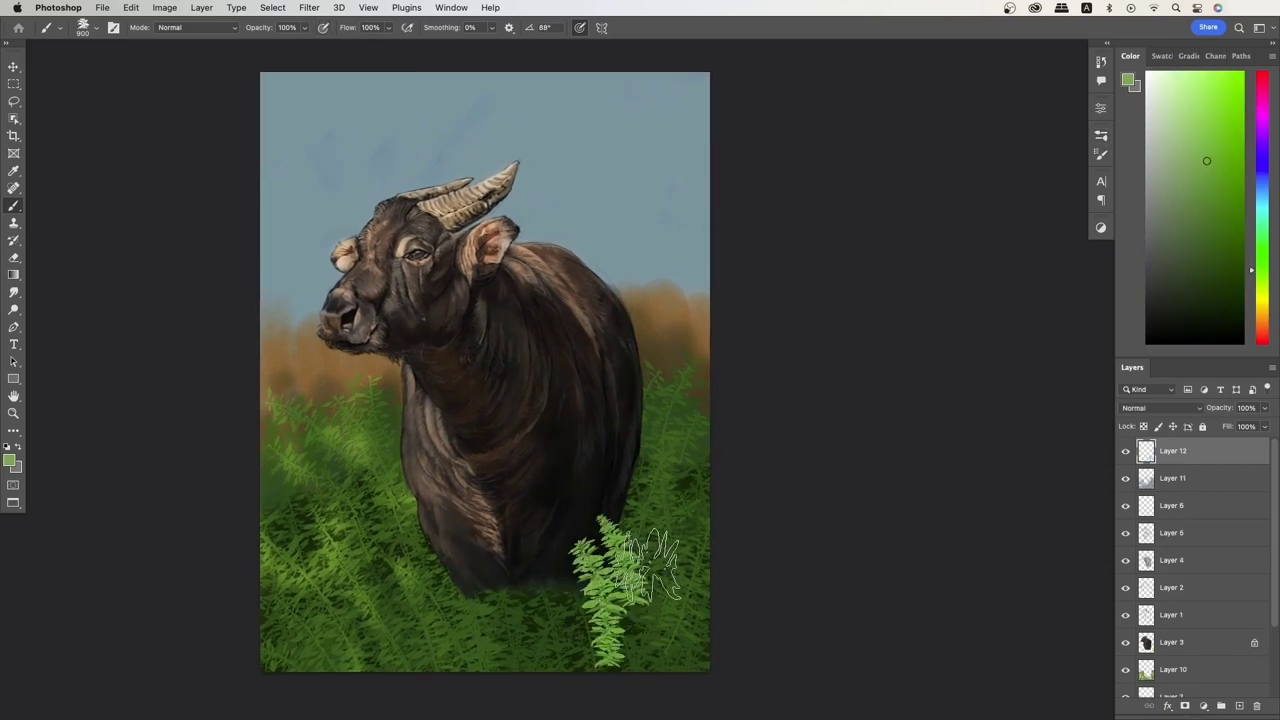
{"action": "left_click_drag", "start_coordinate": [650, 565], "coordinate": [714, 514]}
{"action": "left_click", "coordinate": [1101, 153]}
{"action": "mouse_move", "coordinate": [520, 610]}
{"action": "left_mouse_down"}
{"action": "mouse_move", "coordinate": [429, 586]}
{"action": "mouse_move", "coordinate": [470, 600]}
{"action": "left_mouse_up"}
{"action": "left_click_drag", "start_coordinate": [640, 470], "coordinate": [690, 548]}
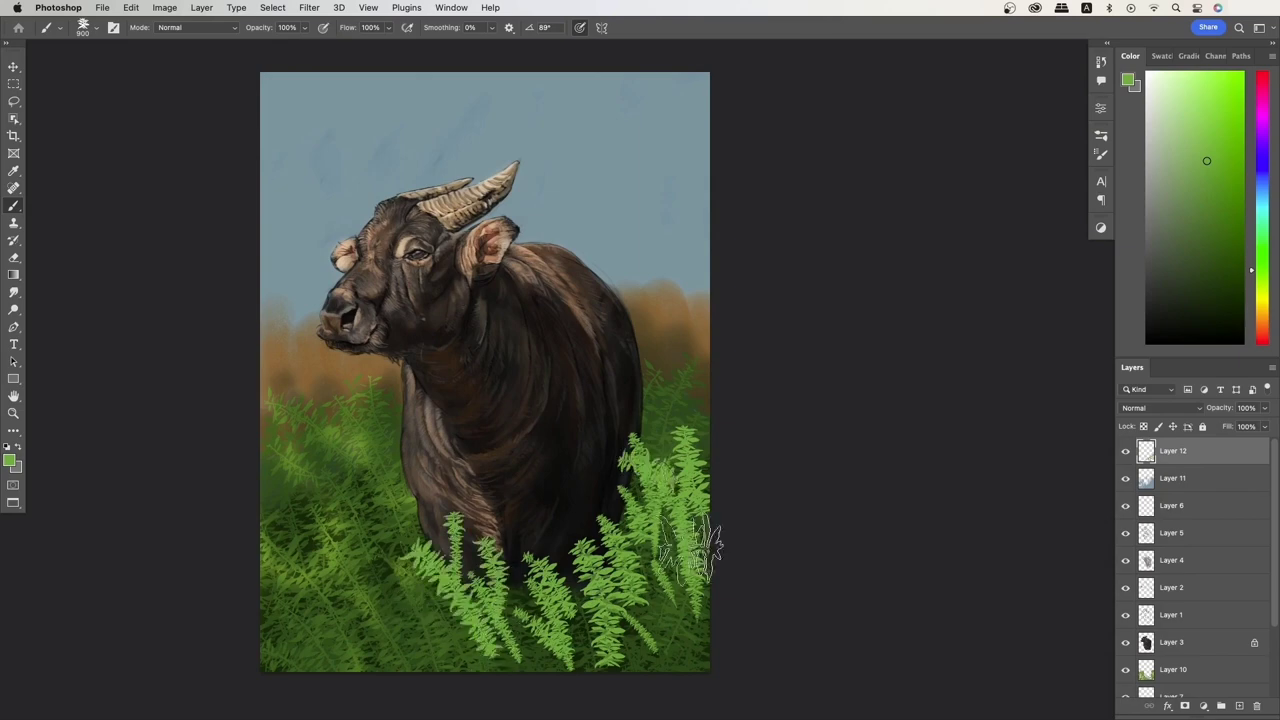
Switch to another AB Foliage brush and fill the foreground with green leafy stems on both sides of the bull.
{"action": "left_click", "coordinate": [1101, 153]}
{"action": "left_click", "coordinate": [1017, 433]}
{"action": "left_click", "coordinate": [1101, 153]}
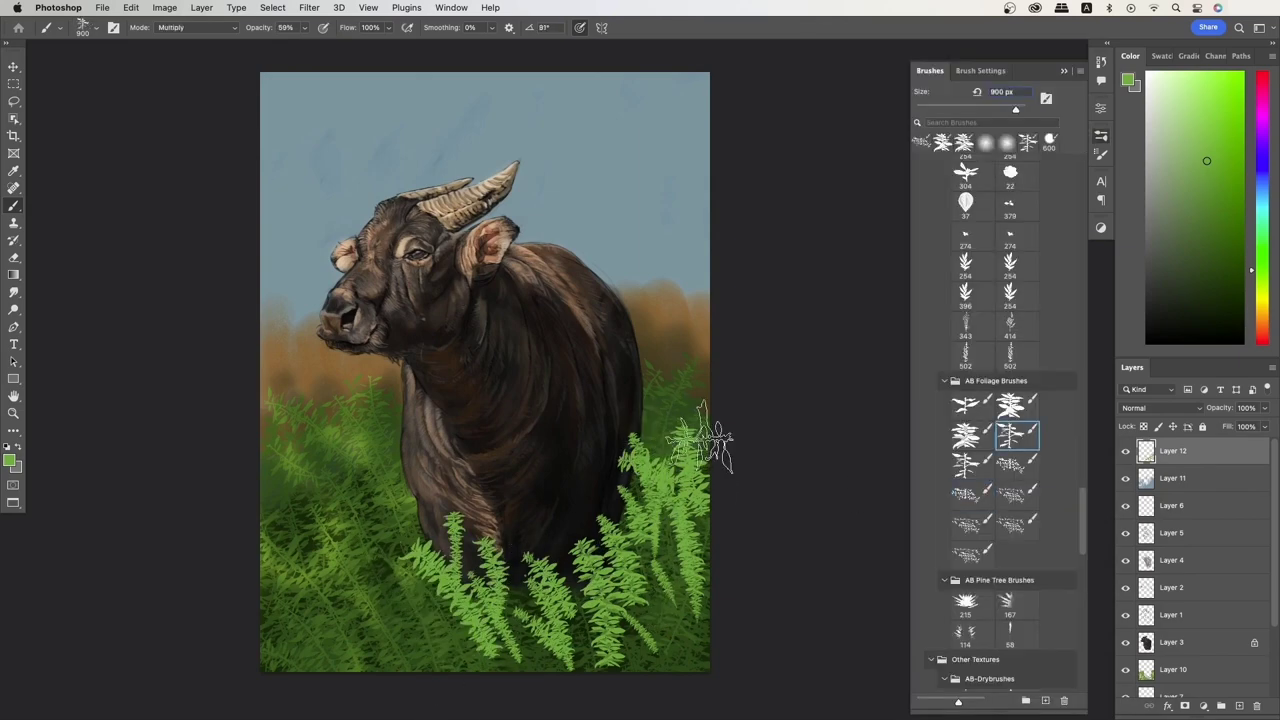
{"action": "mouse_move", "coordinate": [700, 440]}
{"action": "left_mouse_down"}
{"action": "mouse_move", "coordinate": [659, 578]}
{"action": "mouse_move", "coordinate": [602, 600]}
{"action": "mouse_move", "coordinate": [521, 595]}
{"action": "mouse_move", "coordinate": [539, 522]}
{"action": "mouse_move", "coordinate": [452, 585]}
{"action": "mouse_move", "coordinate": [434, 682]}
{"action": "mouse_move", "coordinate": [685, 470]}
{"action": "left_mouse_up"}
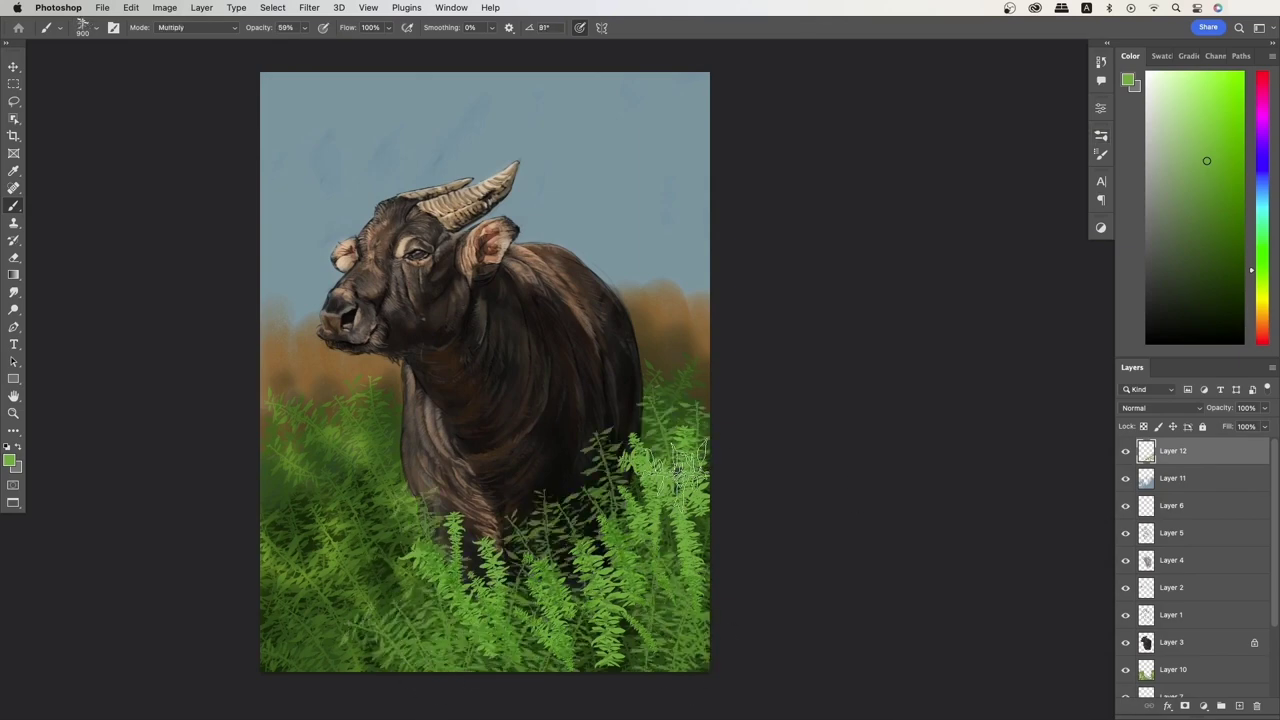
{"action": "left_click_drag", "start_coordinate": [290, 650], "coordinate": [357, 400]}
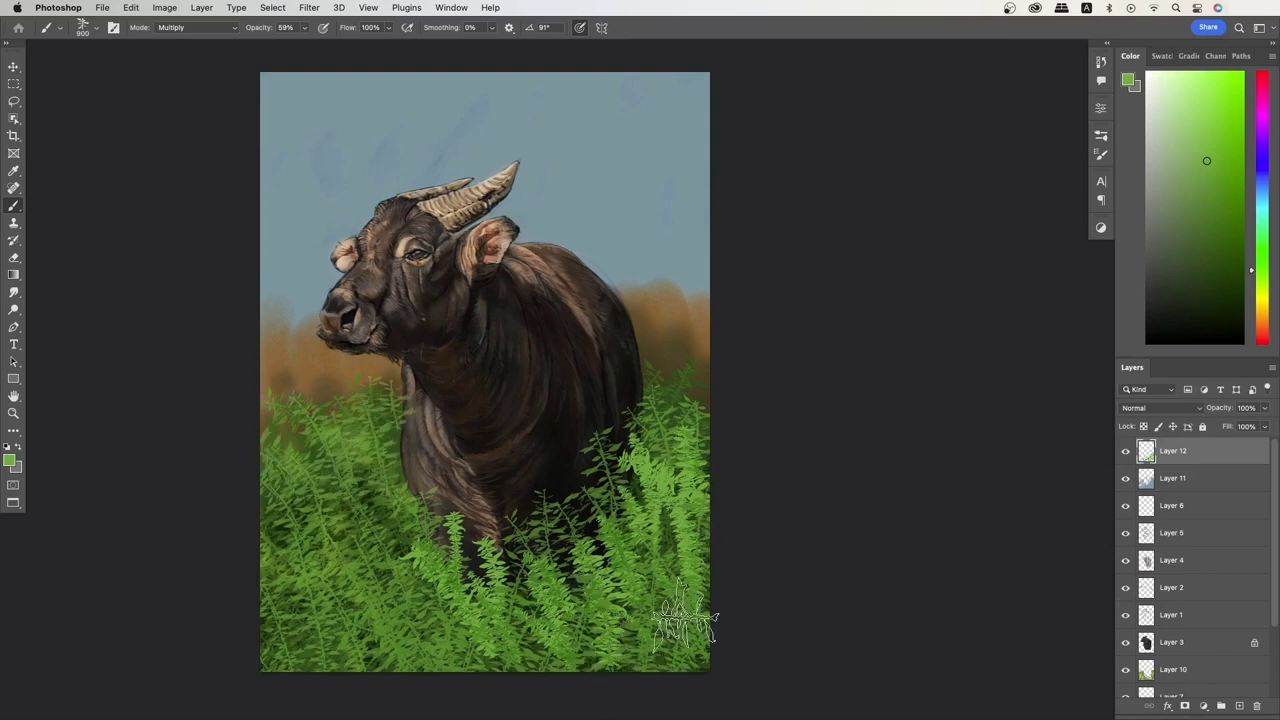
Create a new Multiply layer and darken the gaps between the ferns with a soft muted-blue brush.
{"action": "left_click", "coordinate": [1101, 153]}
{"action": "left_click", "coordinate": [1101, 153]}
{"action": "key", "text": "super+shift+alt+n"}
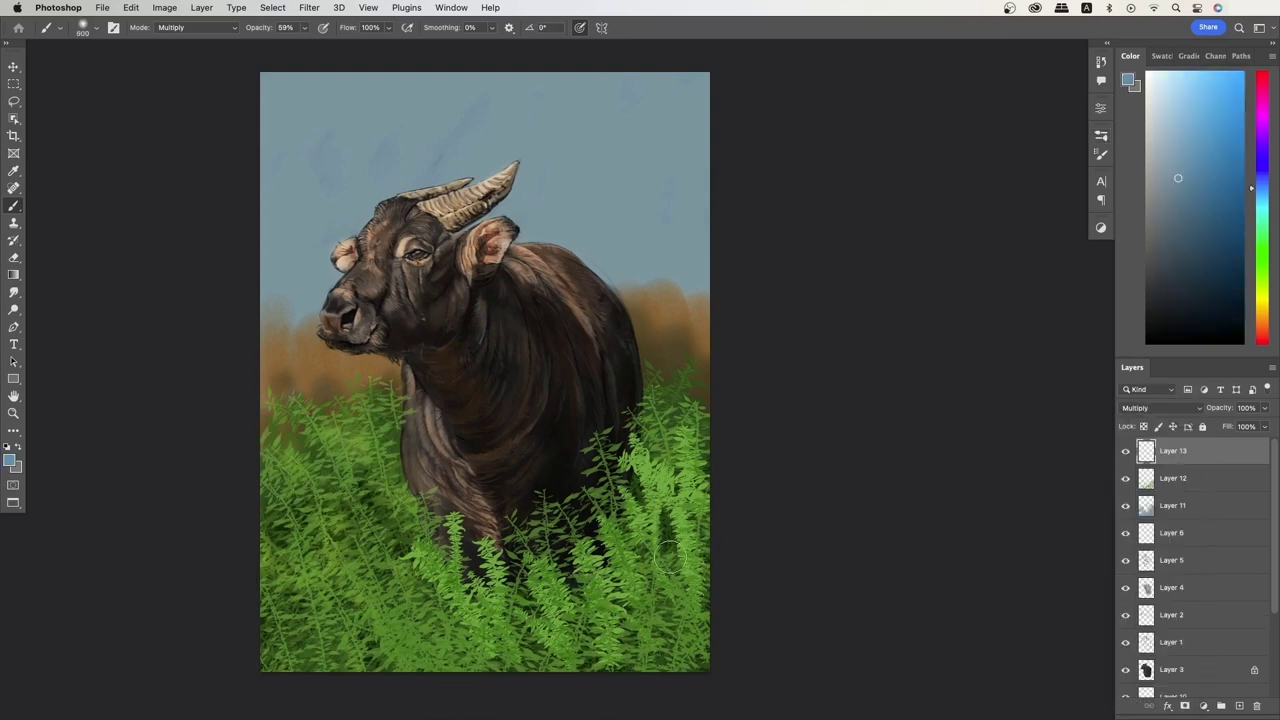
{"action": "mouse_move", "coordinate": [670, 558]}
{"action": "left_mouse_down"}
{"action": "mouse_move", "coordinate": [700, 568]}
{"action": "mouse_move", "coordinate": [555, 672]}
{"action": "mouse_move", "coordinate": [612, 585]}
{"action": "mouse_move", "coordinate": [623, 617]}
{"action": "mouse_move", "coordinate": [705, 429]}
{"action": "mouse_move", "coordinate": [698, 570]}
{"action": "mouse_move", "coordinate": [376, 444]}
{"action": "mouse_move", "coordinate": [392, 609]}
{"action": "mouse_move", "coordinate": [498, 601]}
{"action": "mouse_move", "coordinate": [296, 609]}
{"action": "mouse_move", "coordinate": [365, 514]}
{"action": "mouse_move", "coordinate": [651, 413]}
{"action": "mouse_move", "coordinate": [702, 421]}
{"action": "mouse_move", "coordinate": [492, 595]}
{"action": "mouse_move", "coordinate": [442, 538]}
{"action": "mouse_move", "coordinate": [401, 646]}
{"action": "mouse_move", "coordinate": [570, 594]}
{"action": "mouse_move", "coordinate": [711, 651]}
{"action": "left_mouse_up"}
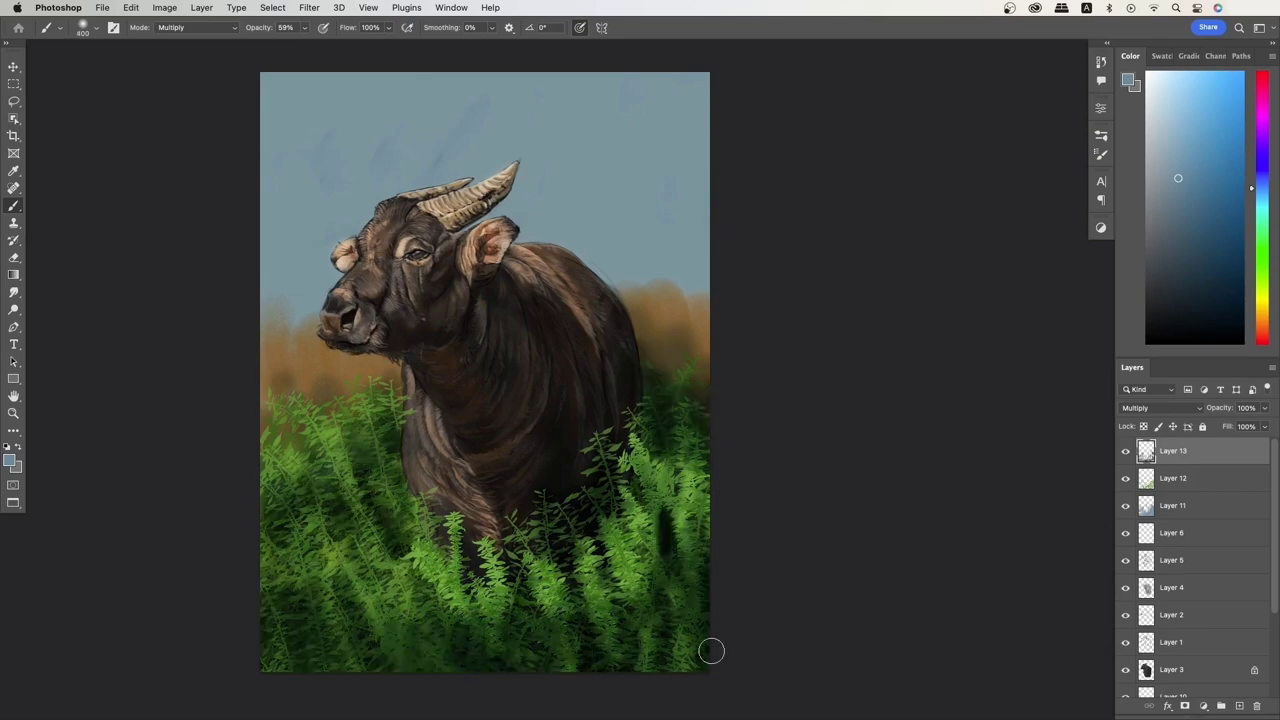
Create a new layer and scatter small yellow-green leaves over the foliage with a leaf-shaped brush.
{"action": "key", "text": "super+alt+shift+n"}
{"action": "left_click", "coordinate": [1100, 135]}
{"action": "scroll", "coordinate": [975, 420], "scroll_direction": "down", "scroll_amount": 5}
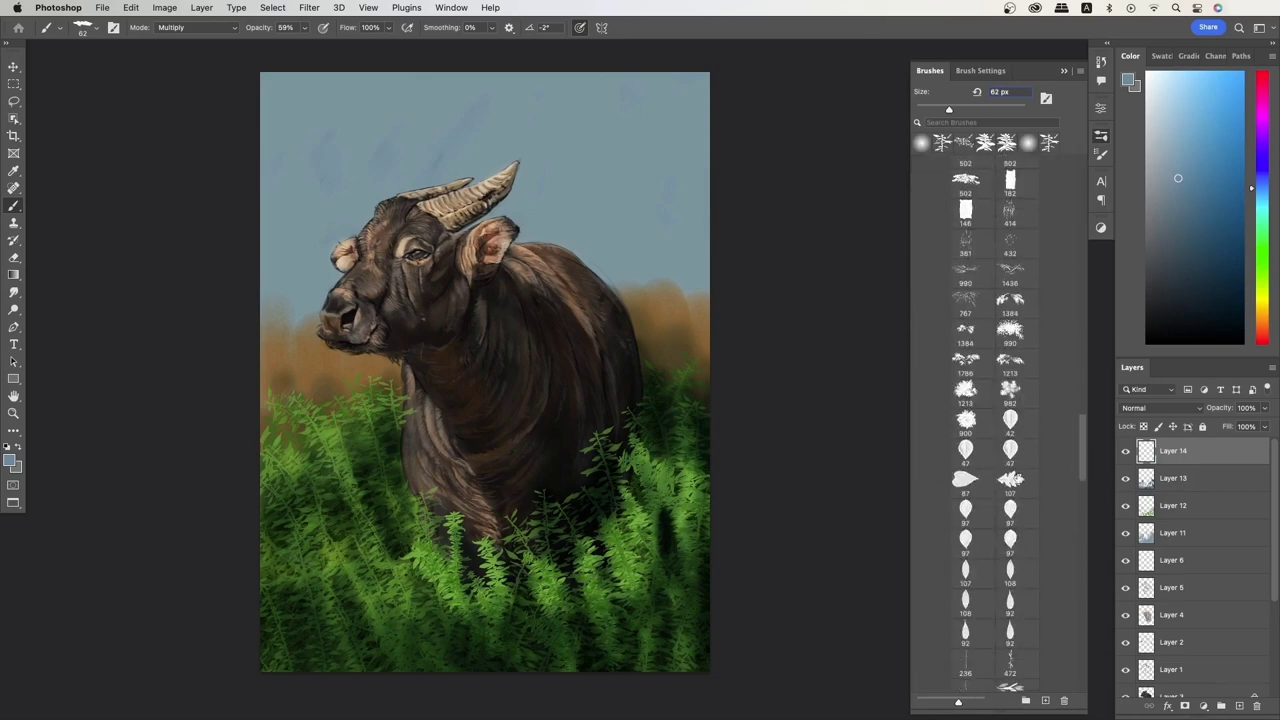
{"action": "left_click", "coordinate": [965, 509]}
{"action": "left_click", "coordinate": [1262, 279]}
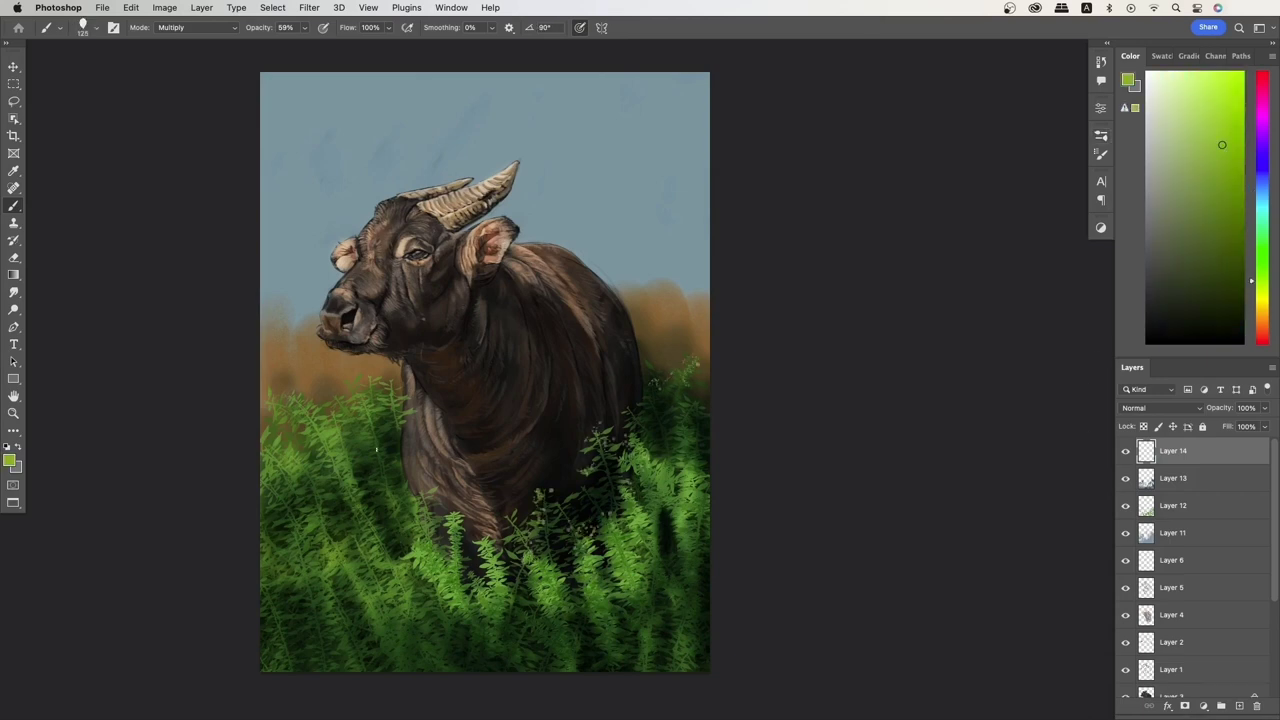
{"action": "left_click_drag", "start_coordinate": [500, 588], "coordinate": [542, 558]}
{"action": "left_click_drag", "start_coordinate": [556, 510], "coordinate": [586, 494]}
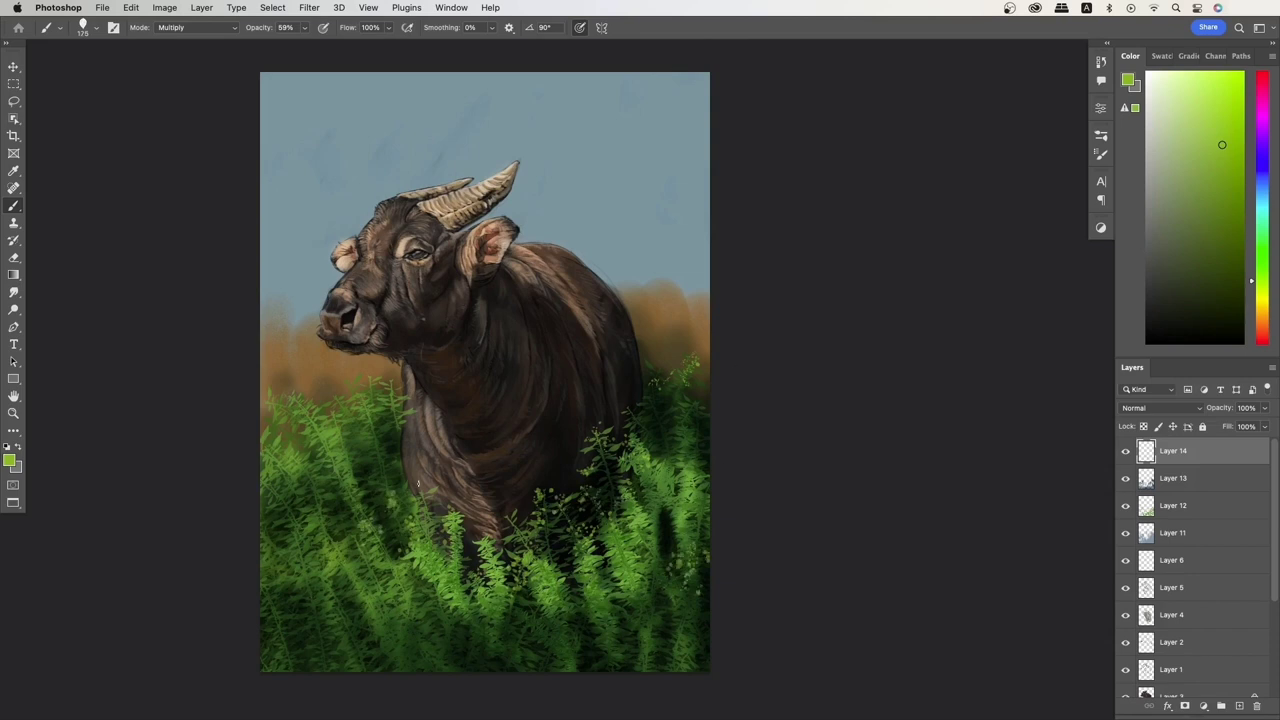
{"action": "mouse_move", "coordinate": [269, 461]}
{"action": "left_mouse_down"}
{"action": "mouse_move", "coordinate": [318, 610]}
{"action": "mouse_move", "coordinate": [428, 595]}
{"action": "left_mouse_up"}
{"action": "mouse_move", "coordinate": [330, 500]}
{"action": "left_mouse_down"}
{"action": "mouse_move", "coordinate": [535, 535]}
{"action": "mouse_move", "coordinate": [633, 435]}
{"action": "left_mouse_up"}
Try different leaf brushes in pale yellow over the foliage and clear the test marks.
{"action": "key", "text": "e"}
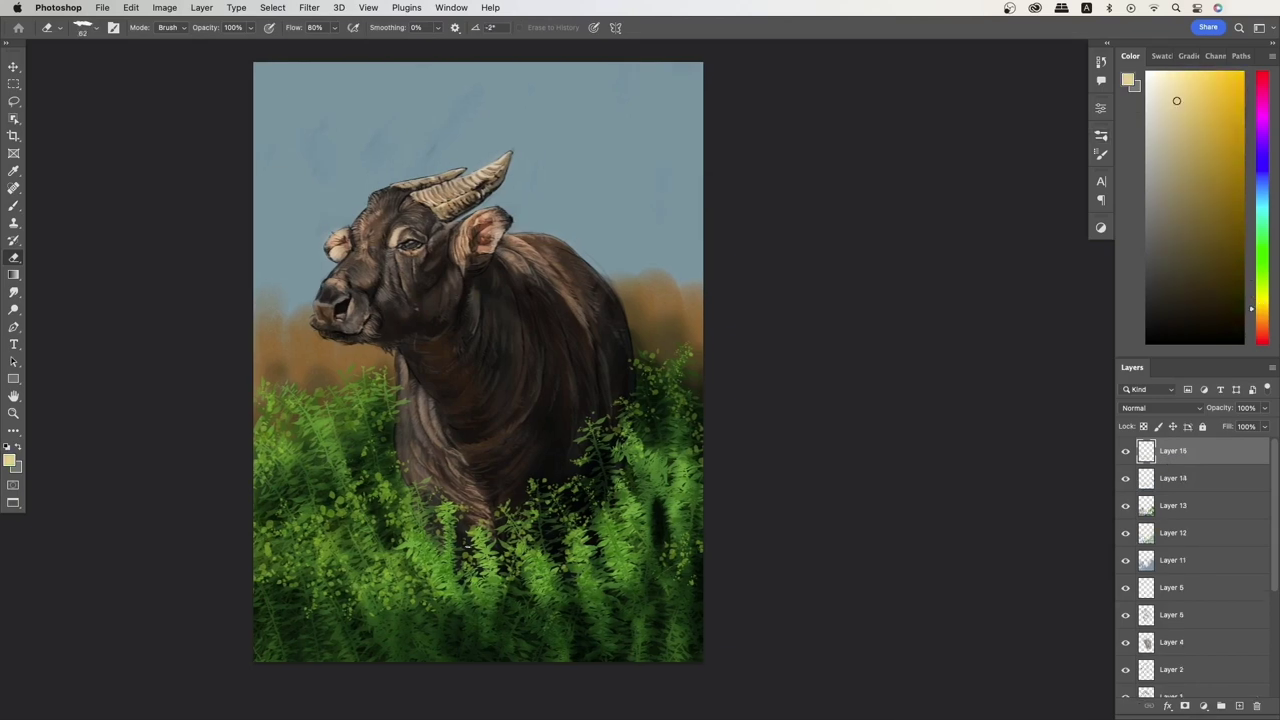
{"action": "key", "text": "b"}
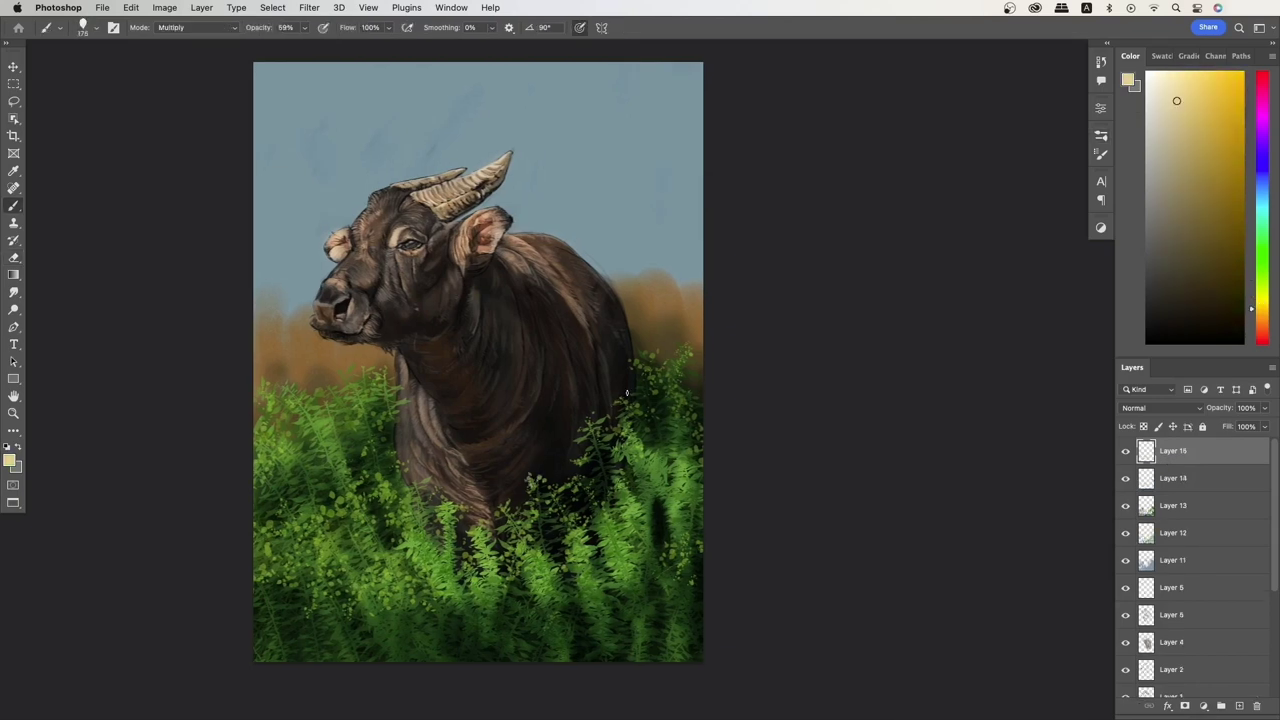
{"action": "left_click", "coordinate": [1101, 136]}
{"action": "scroll", "coordinate": [1000, 400], "scroll_direction": "down", "scroll_amount": 3}
{"action": "left_click", "coordinate": [1101, 136]}
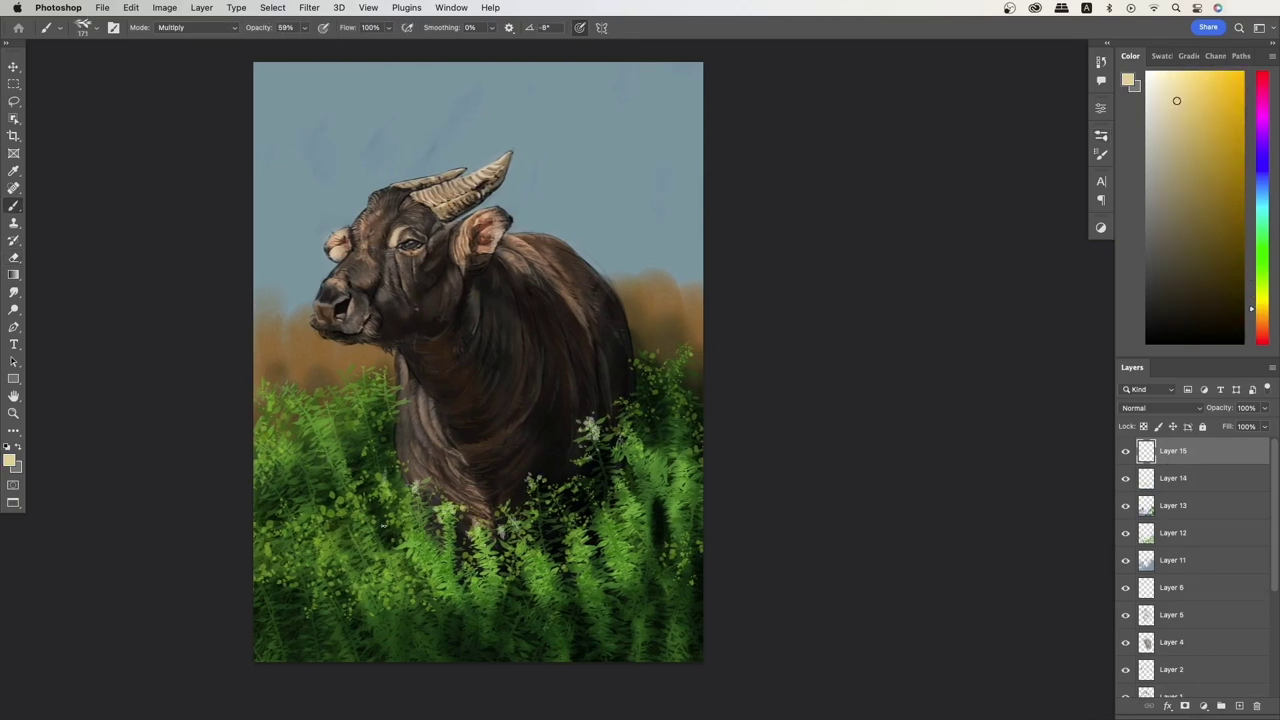
{"action": "left_click", "coordinate": [1101, 136]}
{"action": "left_click", "coordinate": [1017, 582]}
{"action": "left_click", "coordinate": [1101, 136]}
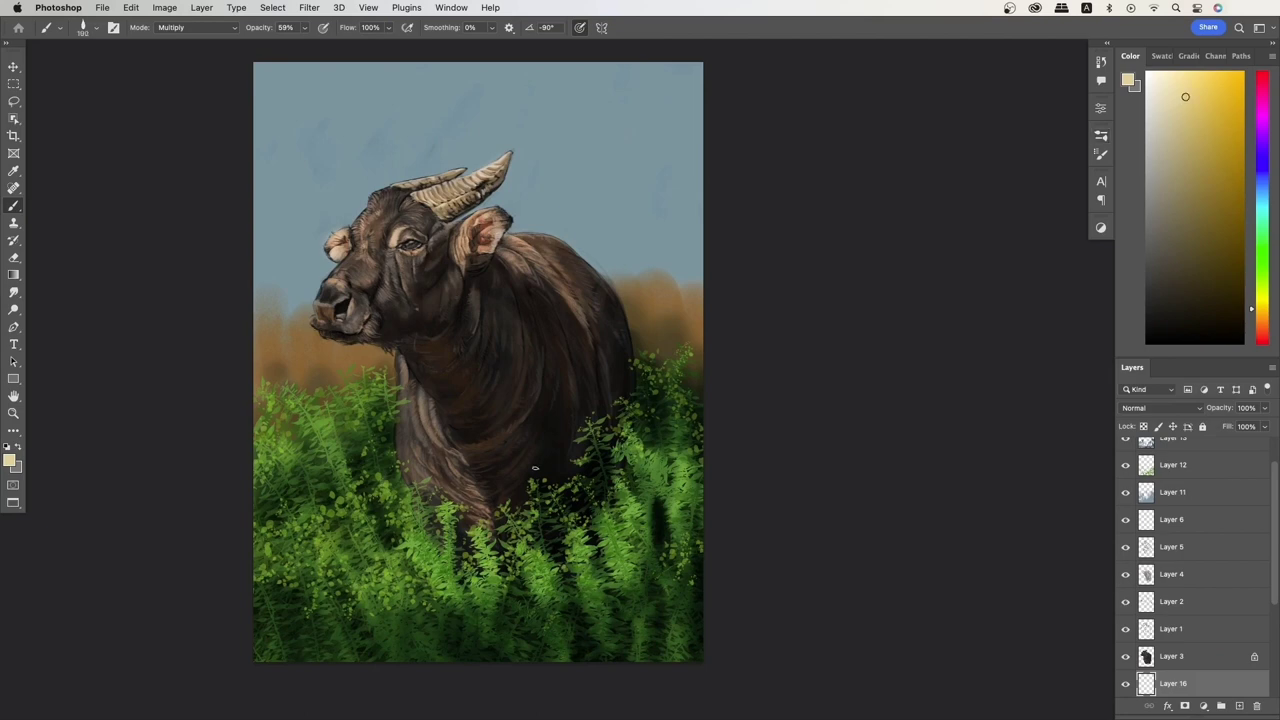
{"action": "key", "text": "Delete"}
Create a new layer and scatter small pale yellow leaves over the foliage with a 700 px foliage brush.
{"action": "left_click", "coordinate": [1239, 705]}
{"action": "left_click", "coordinate": [1101, 136]}
{"action": "scroll", "coordinate": [1010, 400], "scroll_direction": "down", "scroll_amount": 5}
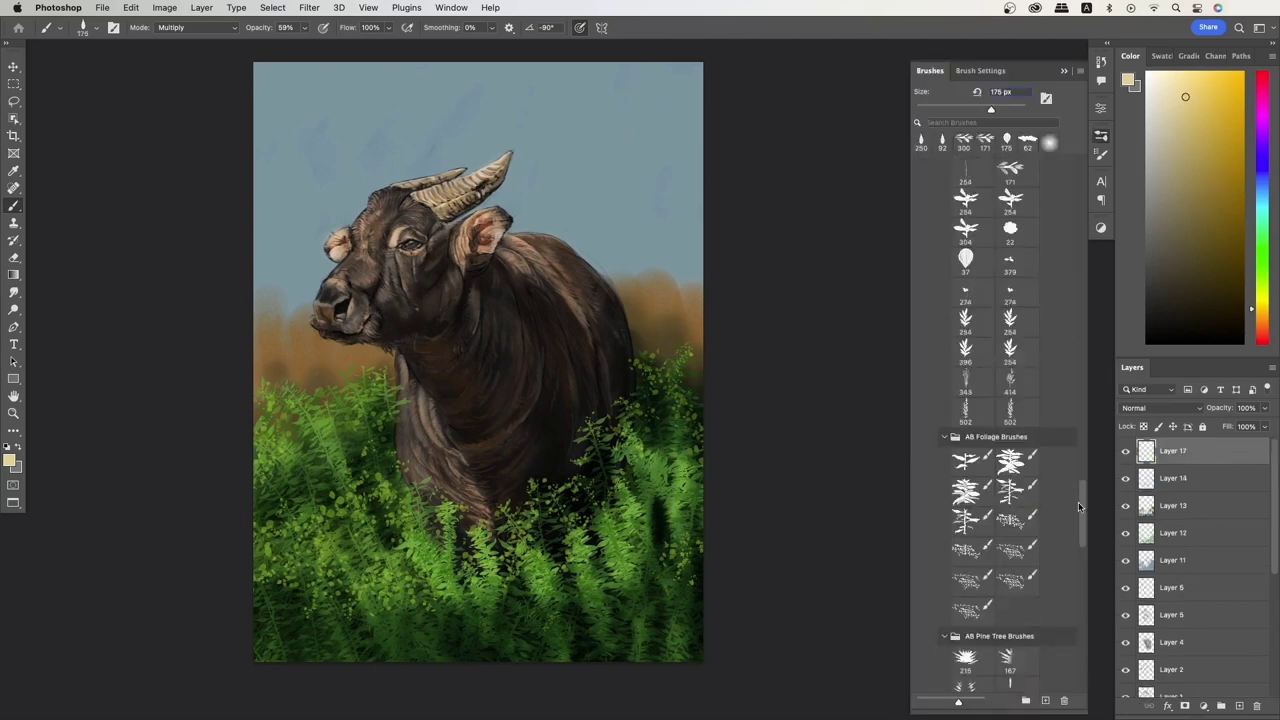
{"action": "mouse_move", "coordinate": [577, 480]}
{"action": "left_mouse_down"}
{"action": "mouse_move", "coordinate": [648, 487]}
{"action": "mouse_move", "coordinate": [423, 496]}
{"action": "mouse_move", "coordinate": [325, 452]}
{"action": "mouse_move", "coordinate": [435, 530]}
{"action": "left_mouse_up"}
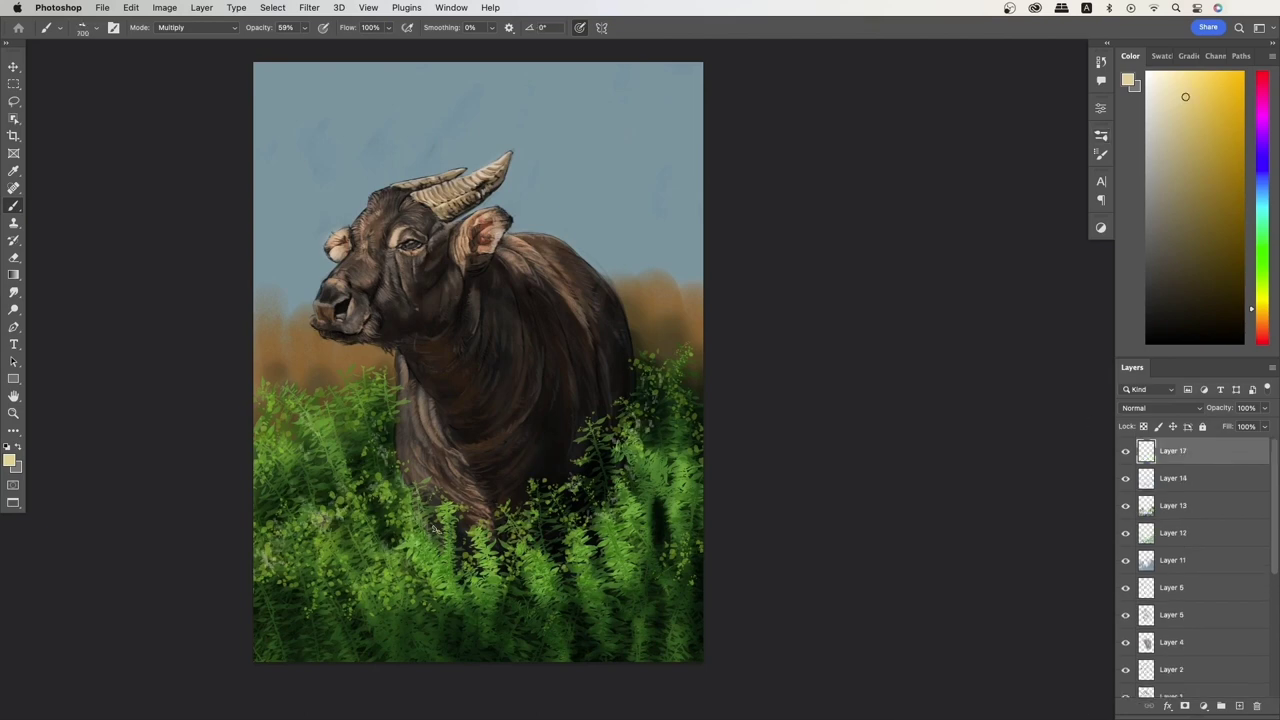
{"action": "mouse_move", "coordinate": [540, 505]}
{"action": "left_mouse_down"}
{"action": "mouse_move", "coordinate": [680, 550]}
{"action": "mouse_move", "coordinate": [380, 410]}
{"action": "mouse_move", "coordinate": [270, 490]}
{"action": "mouse_move", "coordinate": [300, 480]}
{"action": "left_mouse_up"}
Create a layer for the distant band and paint rust-brown foliage behind the bull with a 990 px foliage brush.
{"action": "left_click", "coordinate": [1239, 705]}
{"action": "left_click", "coordinate": [1101, 136]}
{"action": "scroll", "coordinate": [1010, 400], "scroll_direction": "down", "scroll_amount": 3}
{"action": "left_click", "coordinate": [1020, 300]}
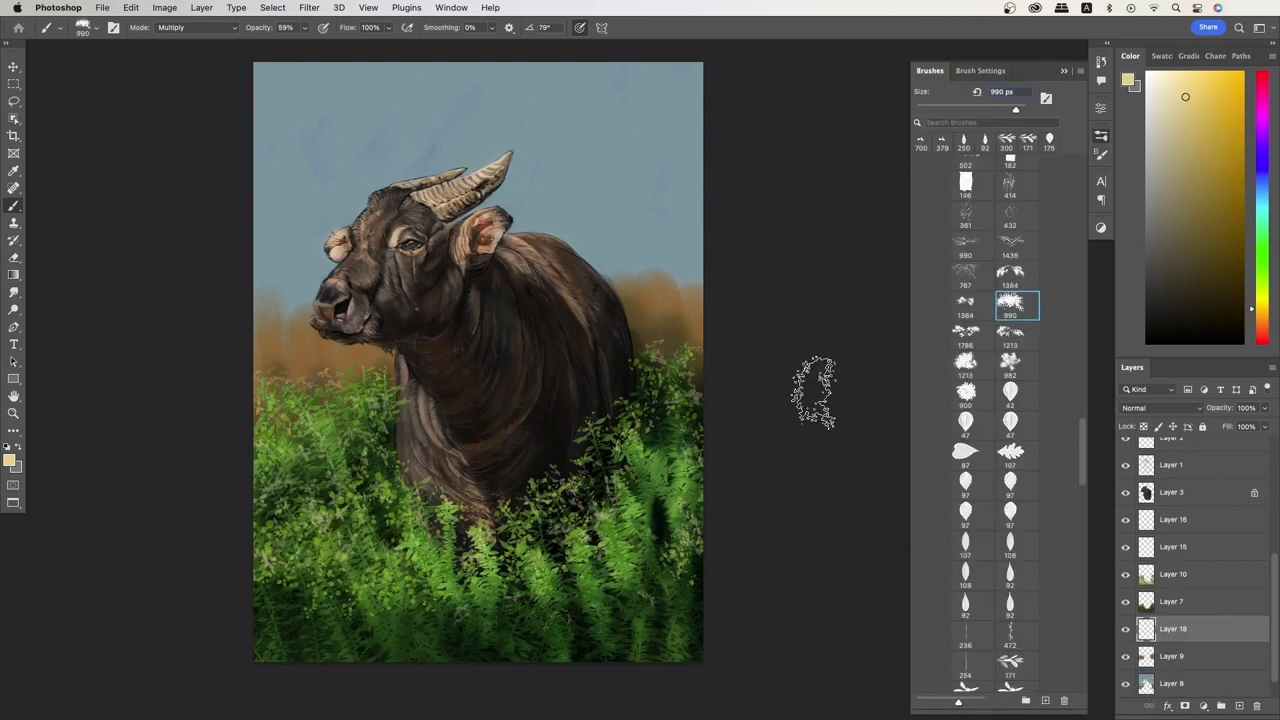
{"action": "left_click_drag", "start_coordinate": [300, 375], "coordinate": [390, 370]}
{"action": "left_click", "coordinate": [620, 350], "text": "alt"}
{"action": "left_click_drag", "start_coordinate": [620, 350], "coordinate": [370, 380]}
{"action": "left_click", "coordinate": [1101, 136]}
{"action": "left_click", "coordinate": [500, 343]}
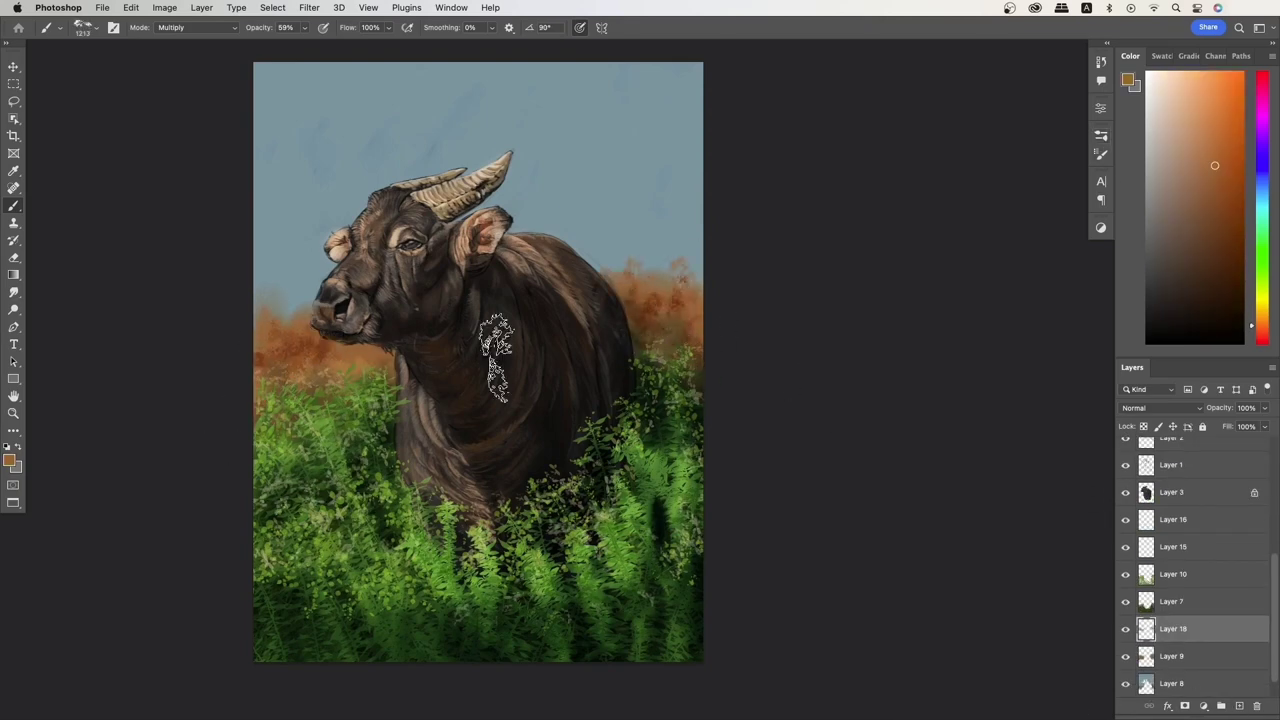
Thicken the rust-brown distant foliage using additional foliage brushes, including a 900 px one.
{"action": "left_click", "coordinate": [1101, 136]}
{"action": "left_click", "coordinate": [1010, 337]}
{"action": "left_click", "coordinate": [965, 392]}
{"action": "left_click", "coordinate": [600, 357]}
{"action": "left_click", "coordinate": [1101, 136]}
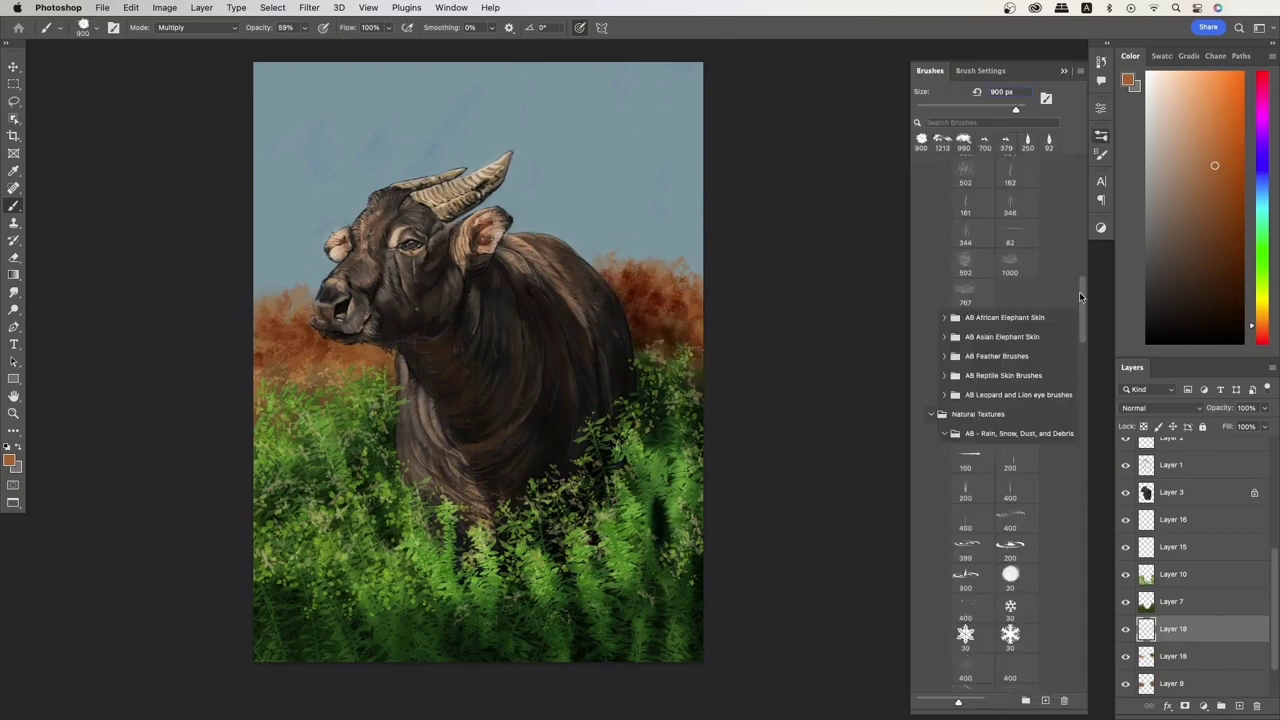
Choose a large soft brush and glaze light orange haze over the rust-brown foliage on both sides.
{"action": "scroll", "coordinate": [1086, 637], "scroll_direction": "down", "scroll_amount": 10}
{"action": "left_click", "coordinate": [965, 545]}
{"action": "left_click", "coordinate": [1101, 136]}
{"action": "mouse_move", "coordinate": [650, 325]}
{"action": "left_mouse_down"}
{"action": "mouse_move", "coordinate": [600, 275]}
{"action": "mouse_move", "coordinate": [690, 350]}
{"action": "left_mouse_up"}
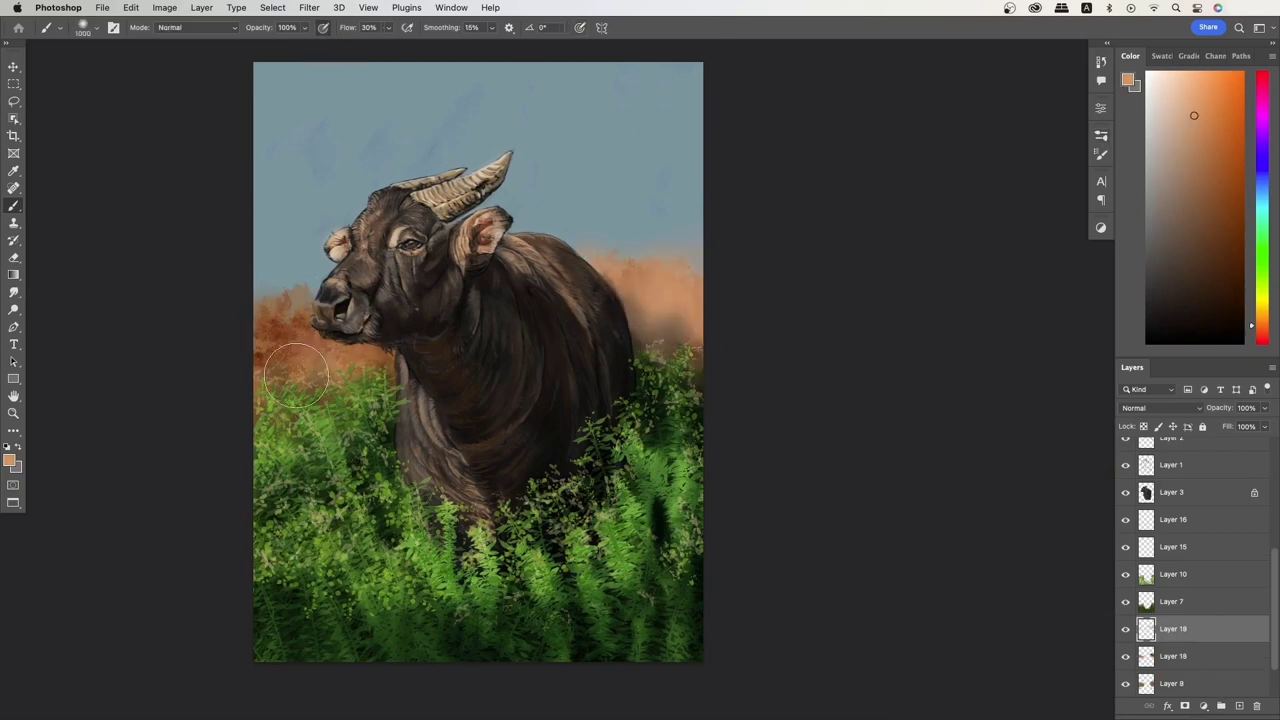
{"action": "left_click_drag", "start_coordinate": [370, 360], "coordinate": [270, 330]}
{"action": "scroll", "coordinate": [683, 455], "scroll_direction": "down", "scroll_amount": 2}
{"action": "key", "text": "bracketright"}
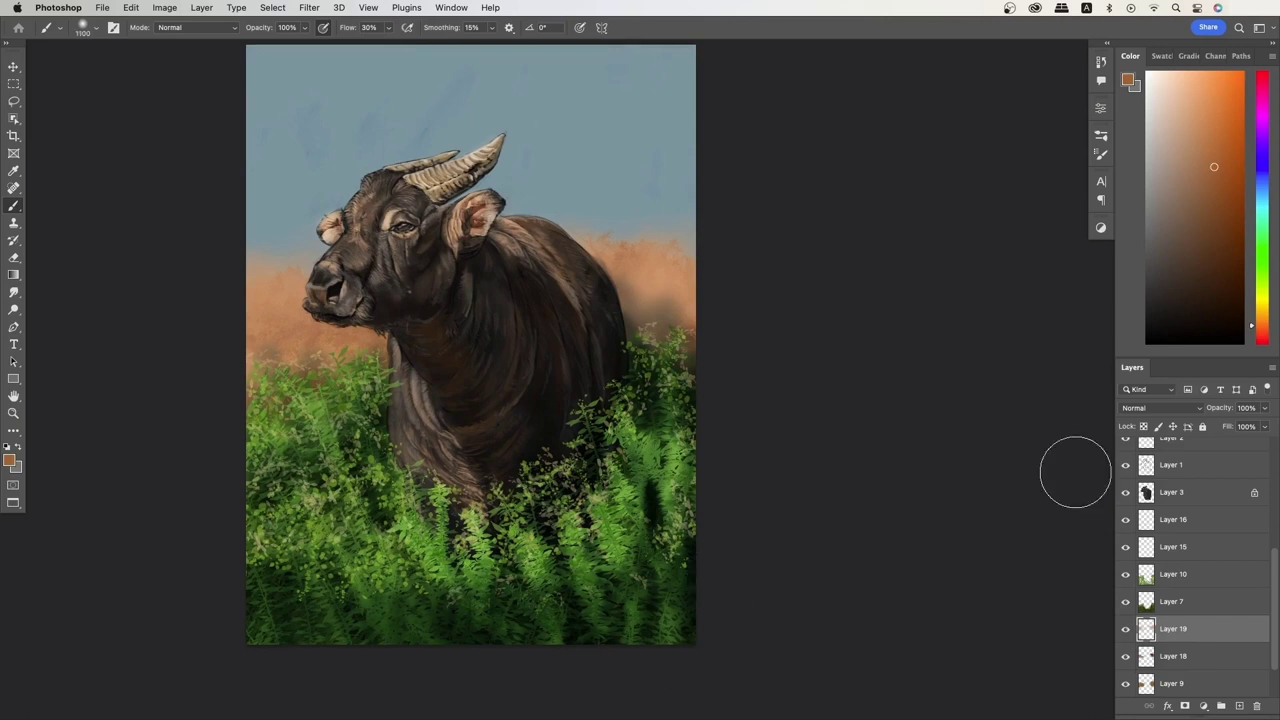
Create a new top layer and brush soft pale beige haze over the sky, flank and lower foreground.
{"action": "key", "text": "ctrl+shift+alt+n"}
{"action": "left_click_drag", "start_coordinate": [1075, 472], "coordinate": [651, 343]}
{"action": "key", "text": "bracketright"}
{"action": "key", "text": "bracketright"}
{"action": "scroll", "coordinate": [860, 440], "scroll_direction": "up", "scroll_amount": 1}
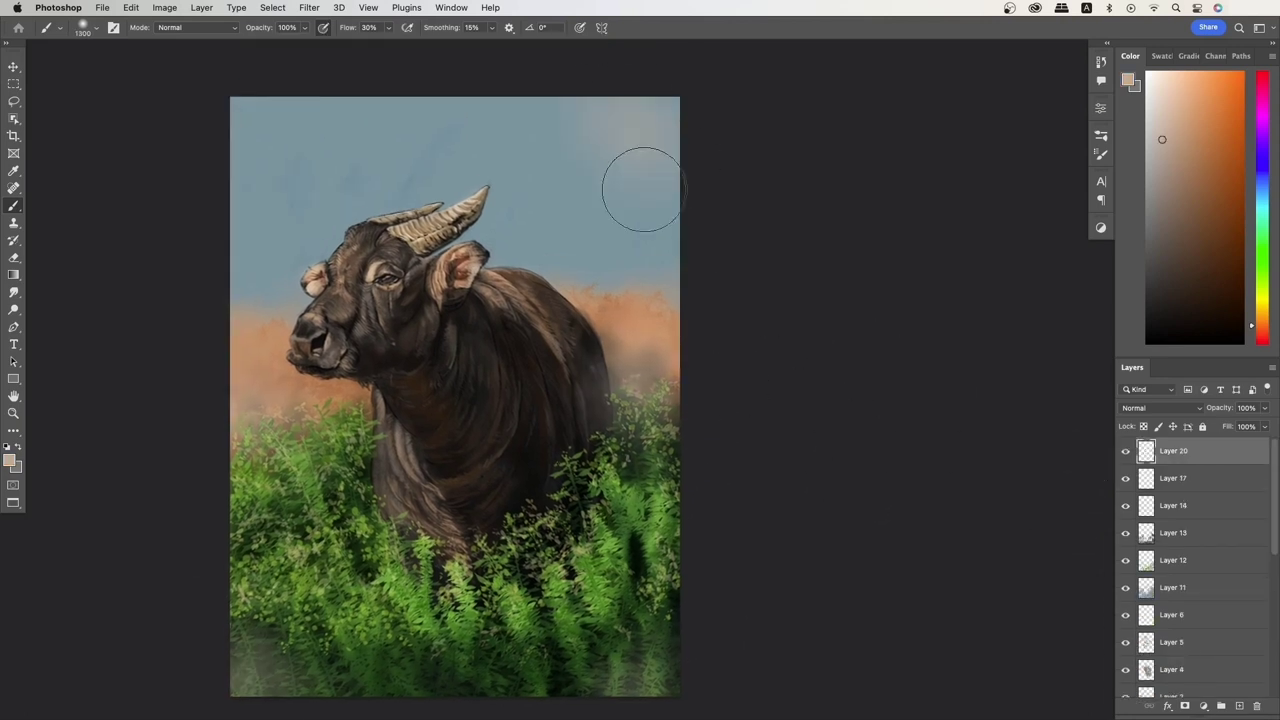
{"action": "left_click_drag", "start_coordinate": [640, 189], "coordinate": [835, 272]}
{"action": "scroll", "coordinate": [835, 272], "scroll_direction": "right", "scroll_amount": 2}
{"action": "left_click_drag", "start_coordinate": [660, 300], "coordinate": [909, 580]}
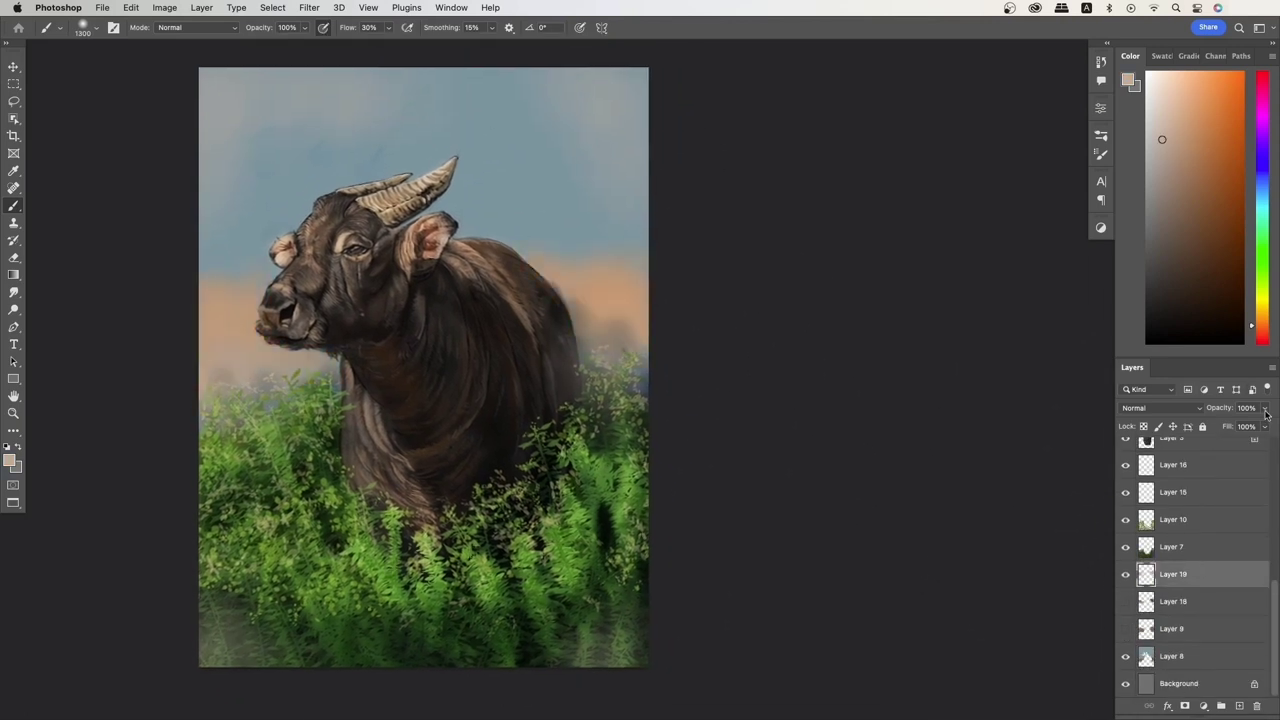
Tone down the orange distant band and clear the pale haze from the sky.
{"action": "key", "text": "v"}
{"action": "scroll", "coordinate": [680, 377], "scroll_direction": "up", "scroll_amount": 1}
{"action": "key", "text": "F5"}
{"action": "key", "text": "F5"}
{"action": "scroll", "coordinate": [737, 414], "scroll_direction": "down", "scroll_amount": 1}
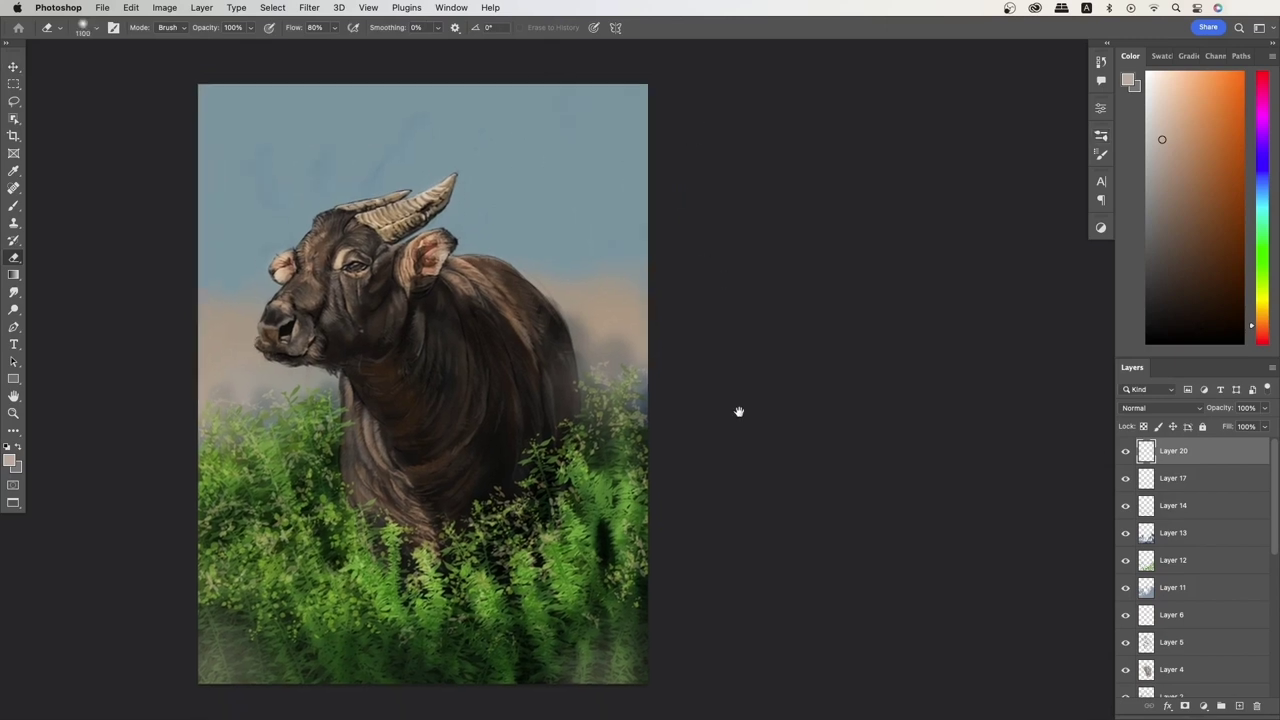
Create a new layer and dot pale pink blossoms over the foreground foliage.
{"action": "left_click", "coordinate": [1239, 706]}
{"action": "key", "text": "b"}
{"action": "key", "text": "F5"}
{"action": "key", "text": "F5"}
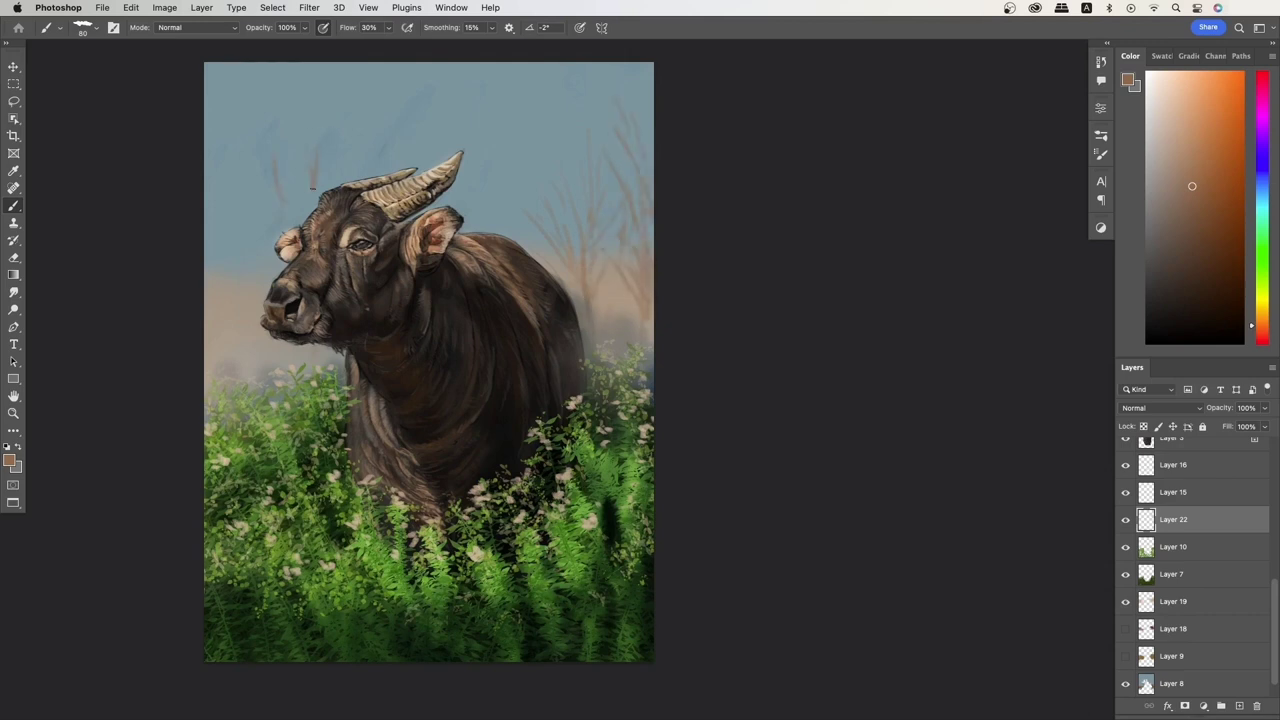
Paint thin reddish-brown bare trunks and branches behind the bull on both sides with an 80 px brush.
{"action": "left_click_drag", "start_coordinate": [214, 316], "coordinate": [210, 248]}
{"action": "left_click_drag", "start_coordinate": [246, 370], "coordinate": [230, 218]}
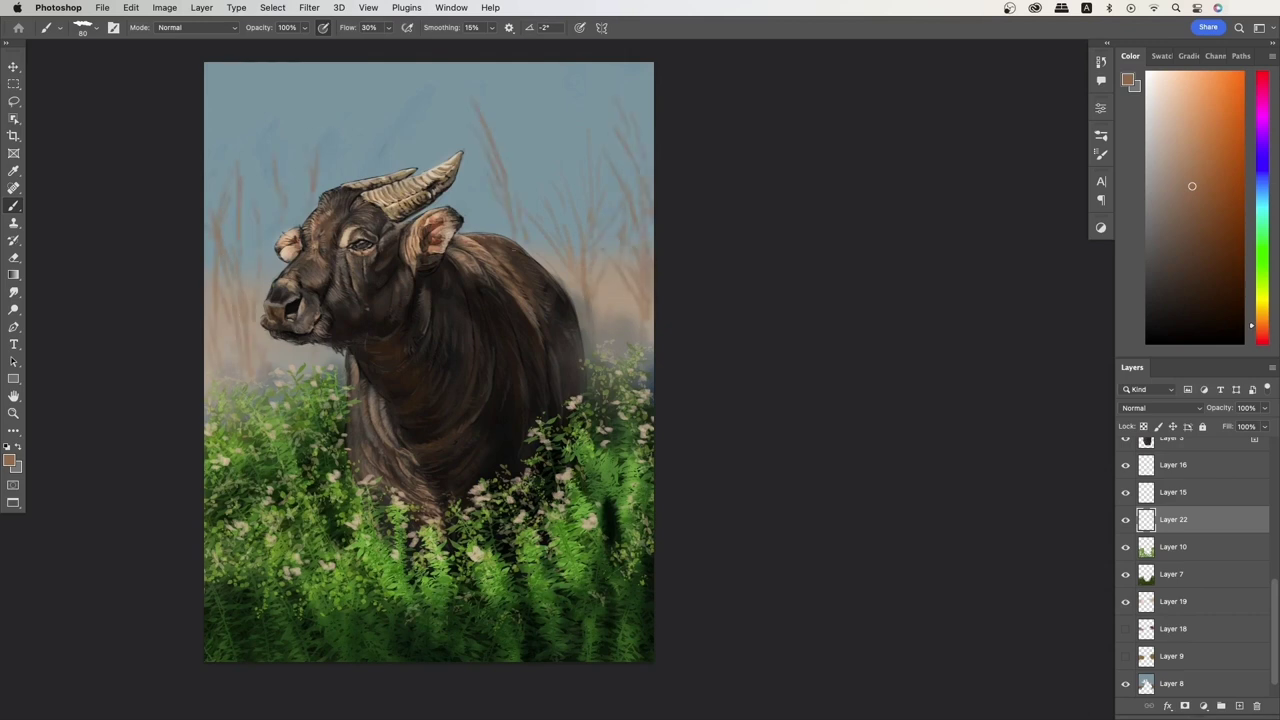
{"action": "left_click_drag", "start_coordinate": [492, 232], "coordinate": [518, 184]}
{"action": "left_click_drag", "start_coordinate": [540, 270], "coordinate": [565, 114]}
{"action": "left_click_drag", "start_coordinate": [589, 276], "coordinate": [564, 152]}
{"action": "left_click_drag", "start_coordinate": [618, 322], "coordinate": [645, 86]}
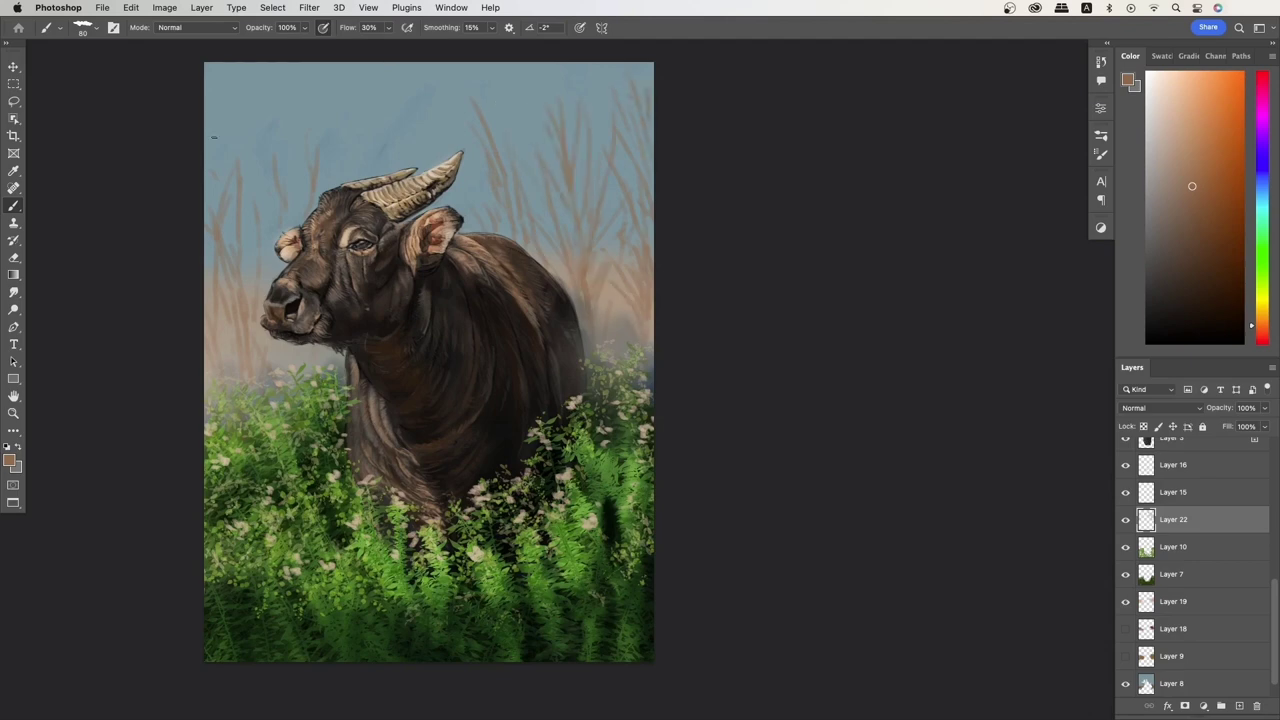
Try green foliage brushes over the bare branches behind the bull's back.
{"action": "left_click", "coordinate": [1101, 135]}
{"action": "left_click", "coordinate": [1010, 368]}
{"action": "key", "text": "x"}
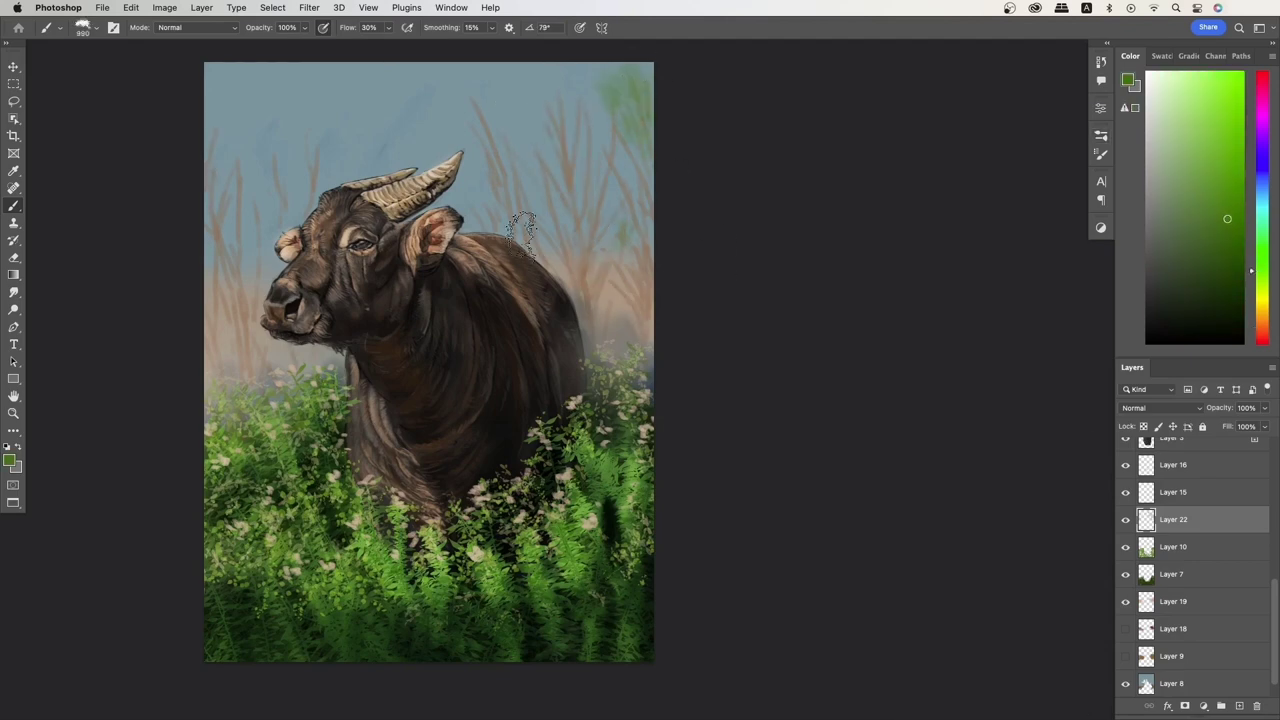
{"action": "left_click", "coordinate": [1101, 135]}
{"action": "scroll", "coordinate": [1030, 484], "scroll_direction": "down", "scroll_amount": 5}
{"action": "double_click", "coordinate": [975, 566]}
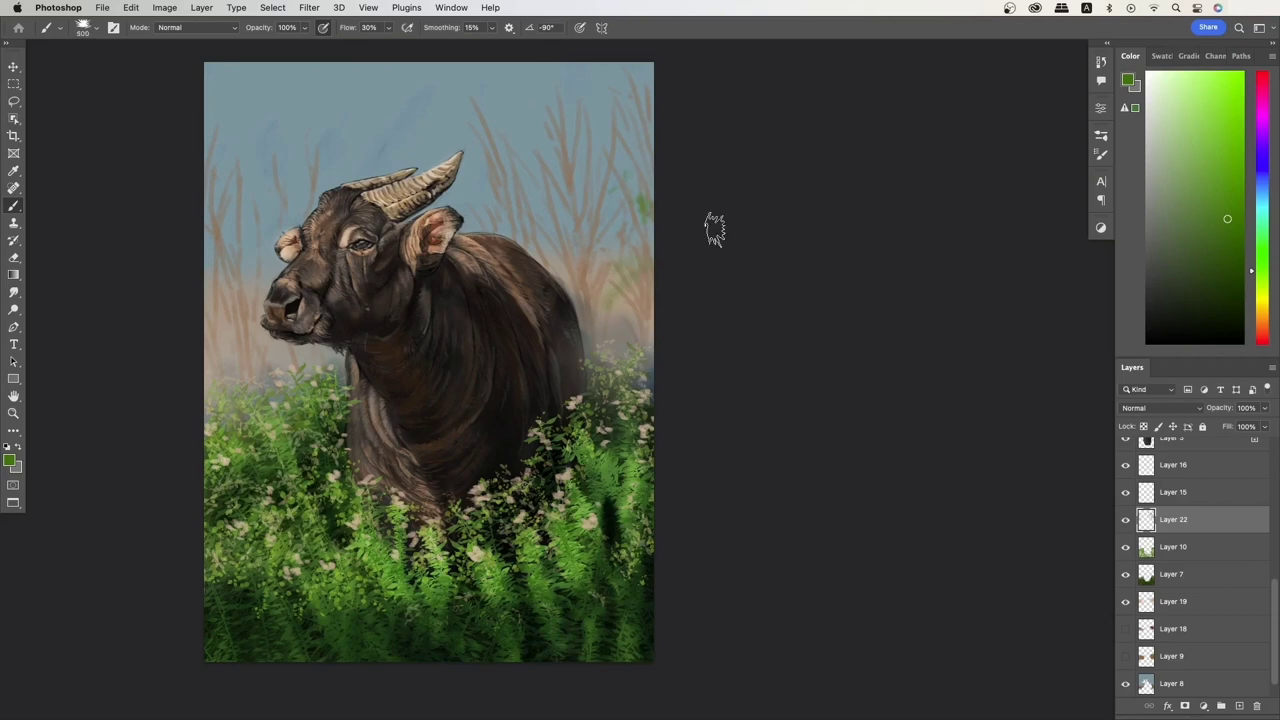
Create a new layer above the branches and stamp green leaf clusters on the trees behind the bull's back.
{"action": "left_click", "coordinate": [1239, 705]}
{"action": "left_click", "coordinate": [1101, 135]}
{"action": "double_click", "coordinate": [1017, 184]}
{"action": "left_click_drag", "start_coordinate": [600, 166], "coordinate": [618, 152]}
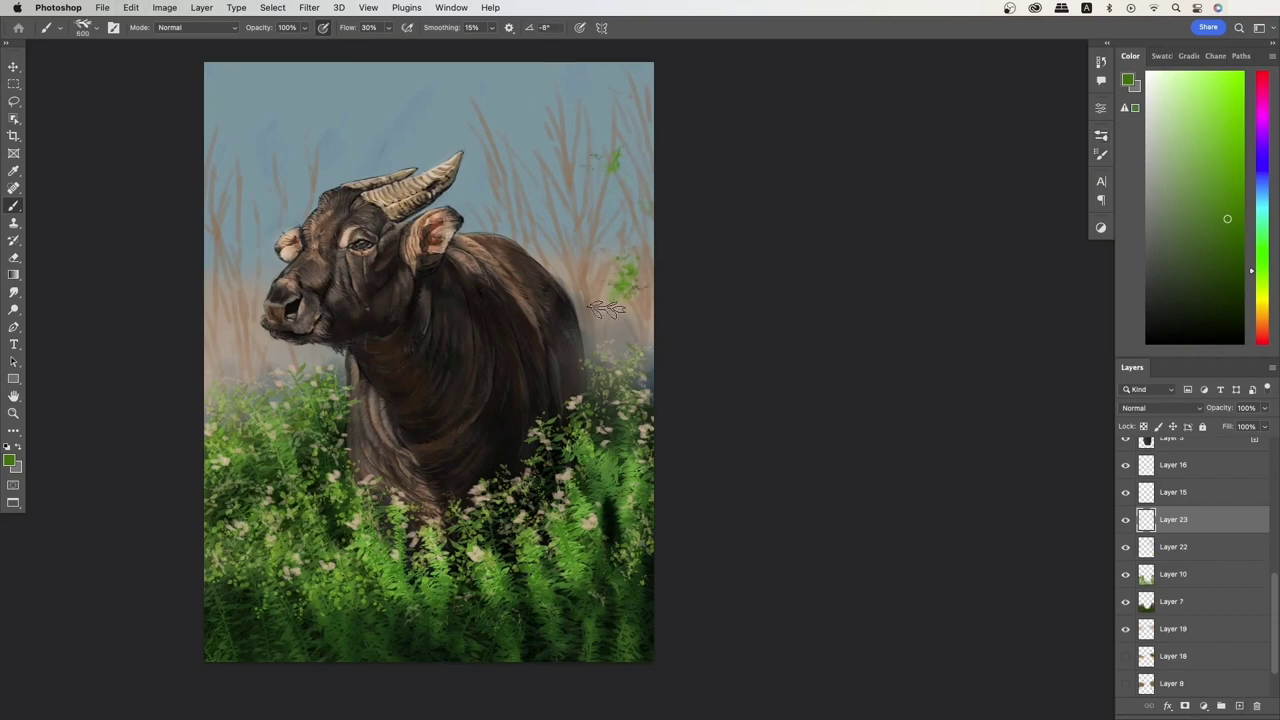
{"action": "mouse_move", "coordinate": [620, 268]}
{"action": "left_mouse_down"}
{"action": "mouse_move", "coordinate": [626, 288]}
{"action": "mouse_move", "coordinate": [612, 300]}
{"action": "left_mouse_up"}
{"action": "mouse_move", "coordinate": [625, 90]}
{"action": "left_mouse_down"}
{"action": "mouse_move", "coordinate": [615, 100]}
{"action": "mouse_move", "coordinate": [580, 80]}
{"action": "left_mouse_up"}
{"action": "left_click_drag", "start_coordinate": [615, 175], "coordinate": [620, 320]}
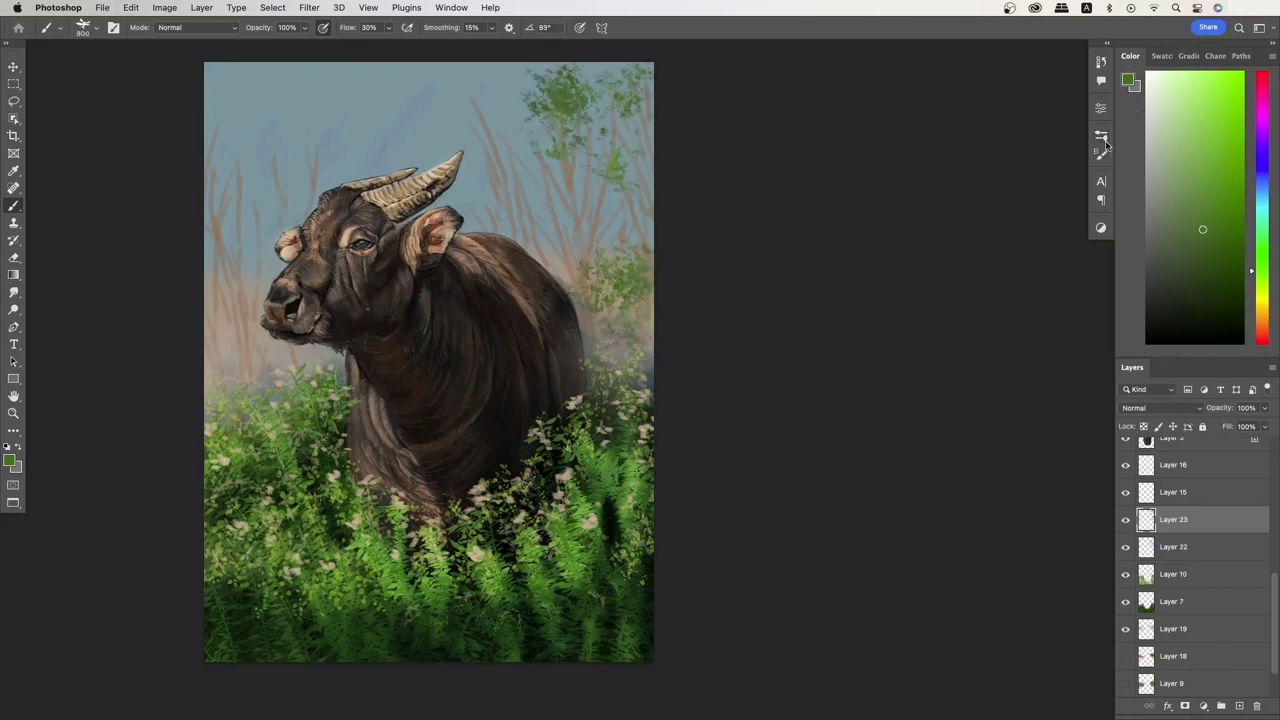
Choose a leafy foliage brush and paint green foliage across the sky and trees behind the bull.
{"action": "left_click", "coordinate": [1101, 135]}
{"action": "double_click", "coordinate": [1010, 172]}
{"action": "left_click", "coordinate": [1101, 135]}
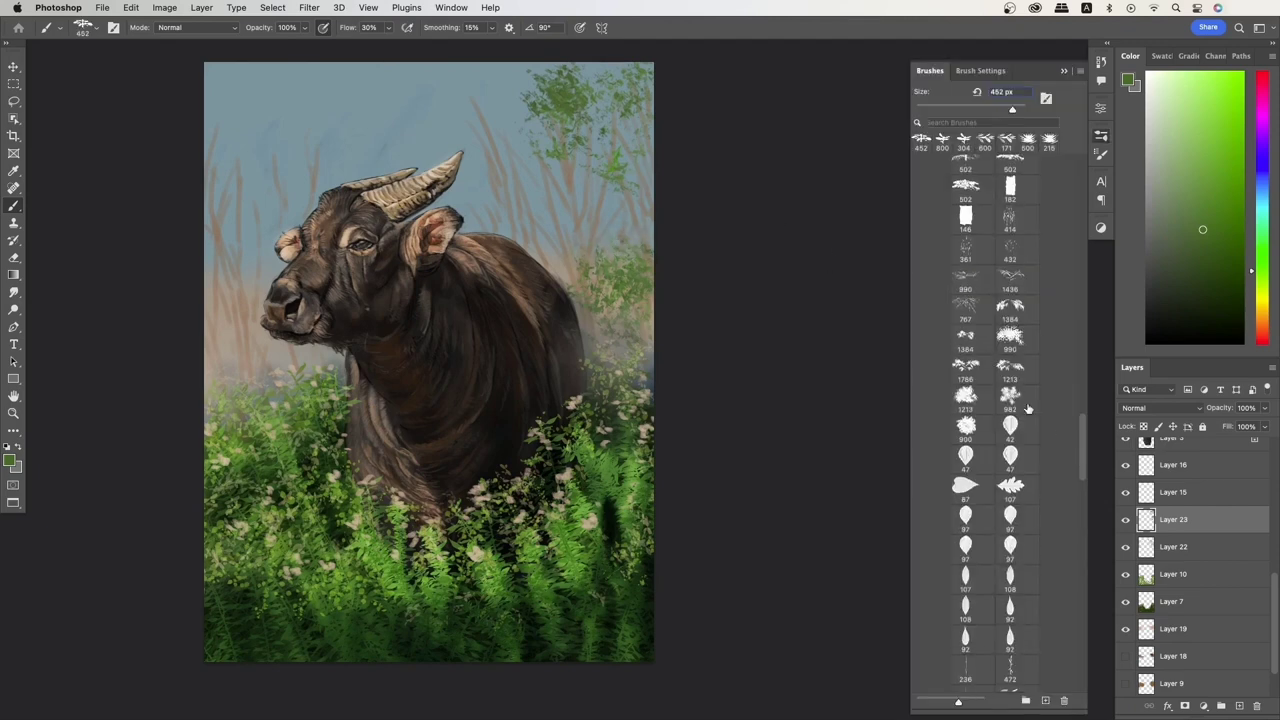
{"action": "scroll", "coordinate": [1030, 450], "scroll_direction": "down", "scroll_amount": 2}
{"action": "scroll", "coordinate": [1030, 450], "scroll_direction": "down", "scroll_amount": 3}
{"action": "double_click", "coordinate": [1010, 540]}
{"action": "mouse_move", "coordinate": [620, 250]}
{"action": "left_mouse_down"}
{"action": "mouse_move", "coordinate": [486, 120]}
{"action": "mouse_move", "coordinate": [343, 329]}
{"action": "mouse_move", "coordinate": [212, 110]}
{"action": "left_mouse_up"}
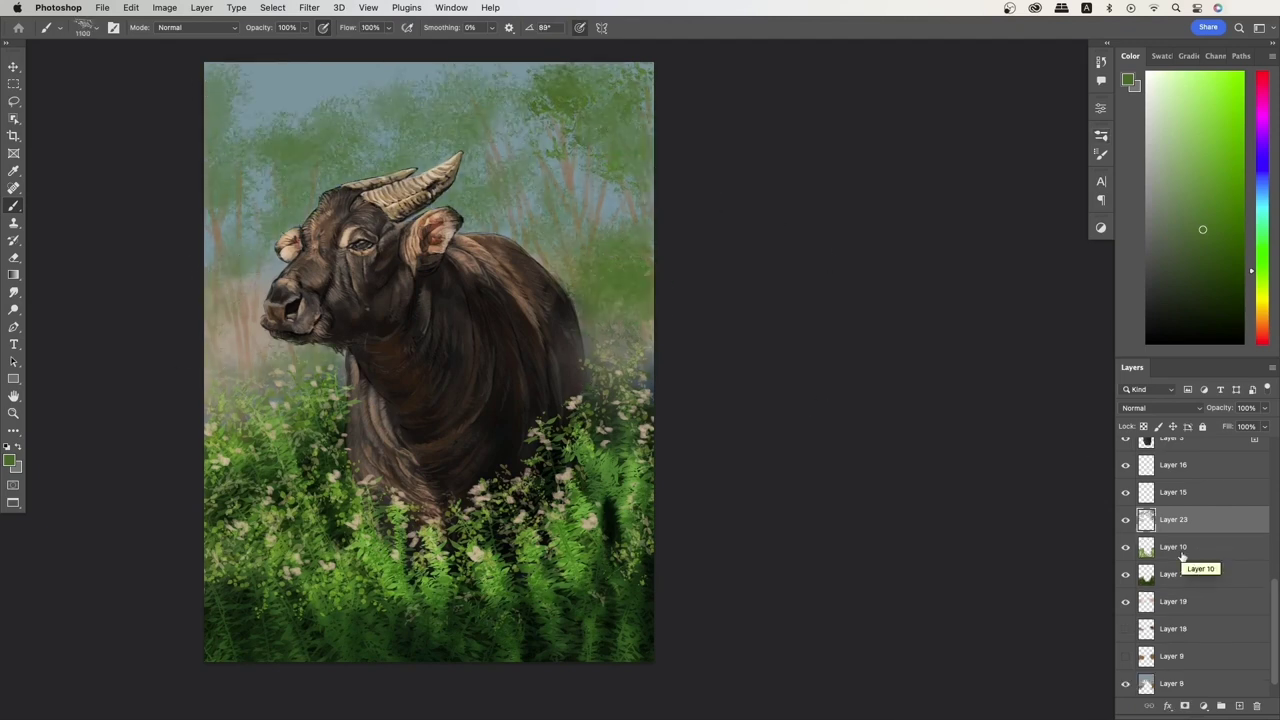
Merge the background foliage with the branch layer below it and reapply the blur filter.
{"action": "key", "text": "super+e"}
{"action": "key", "text": "alt+super+f"}
{"action": "key", "text": "Return"}
Create a new layer and paint thin tan trunks on both sides of the bull with a 60 px brush.
{"action": "left_click", "coordinate": [1101, 135]}
{"action": "double_click", "coordinate": [960, 260]}
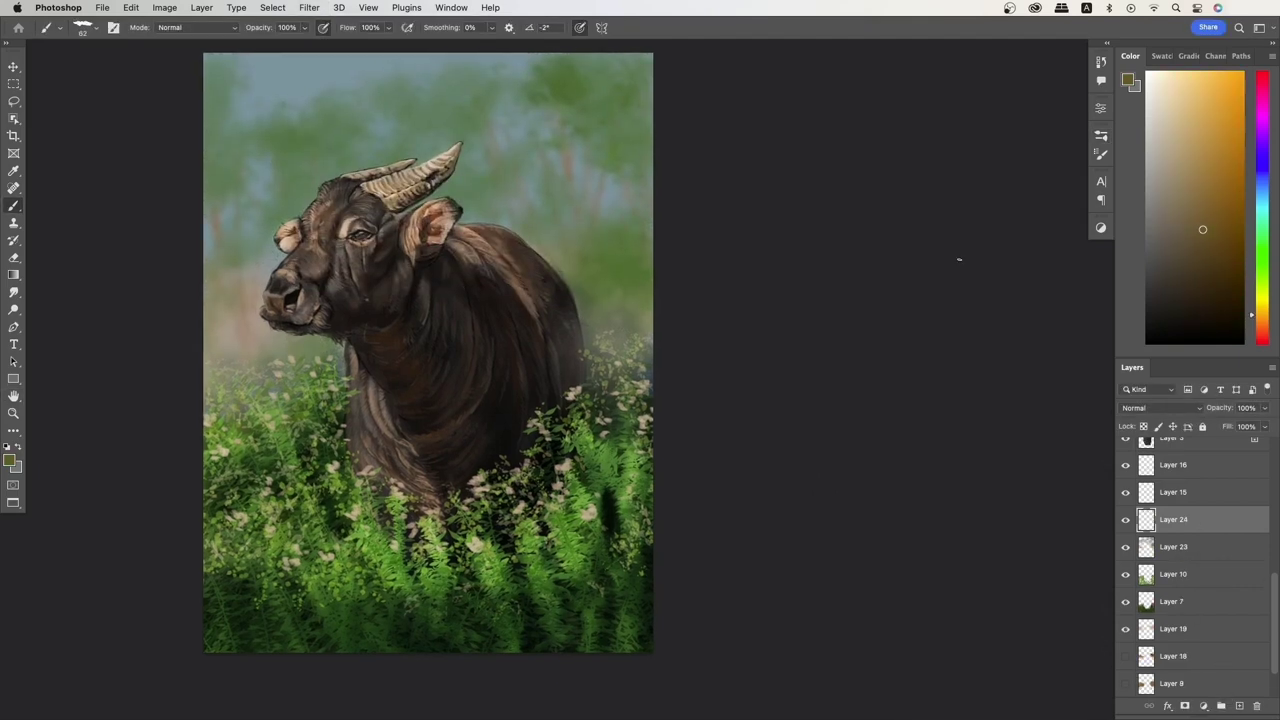
{"action": "key", "text": "alt+shift+super+n"}
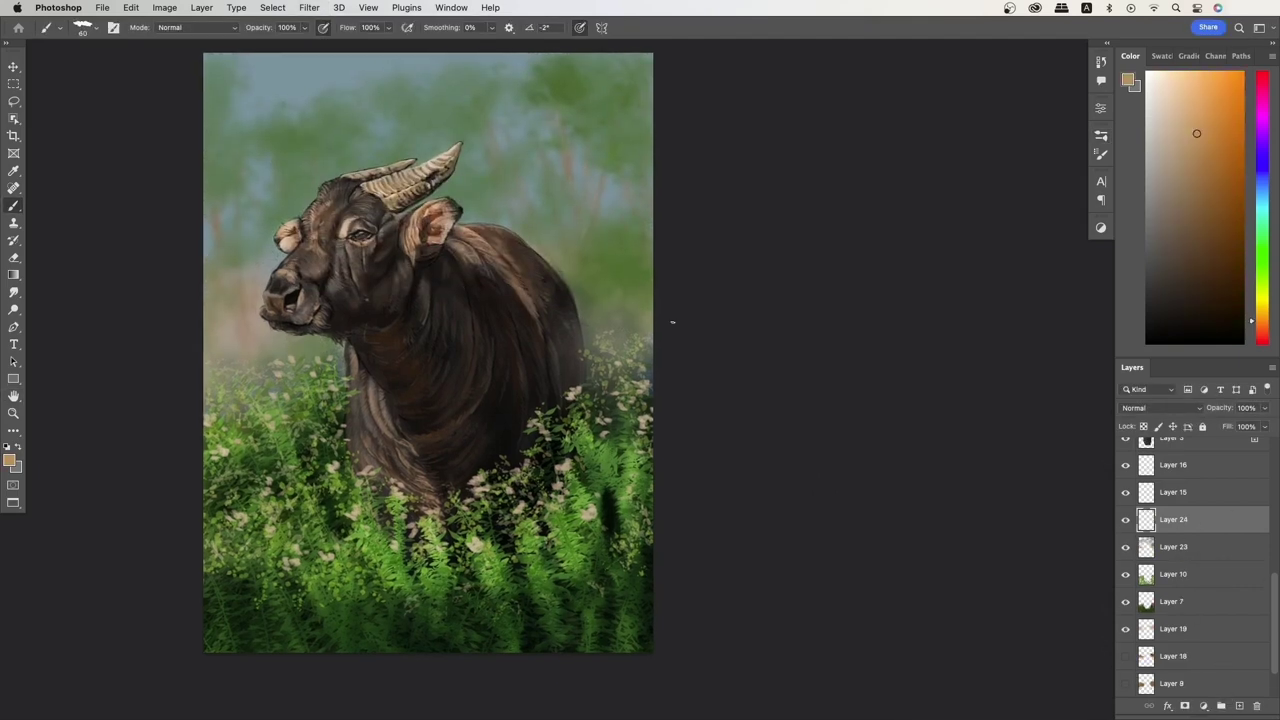
{"action": "left_click_drag", "start_coordinate": [582, 210], "coordinate": [592, 300]}
{"action": "left_click_drag", "start_coordinate": [628, 192], "coordinate": [640, 226]}
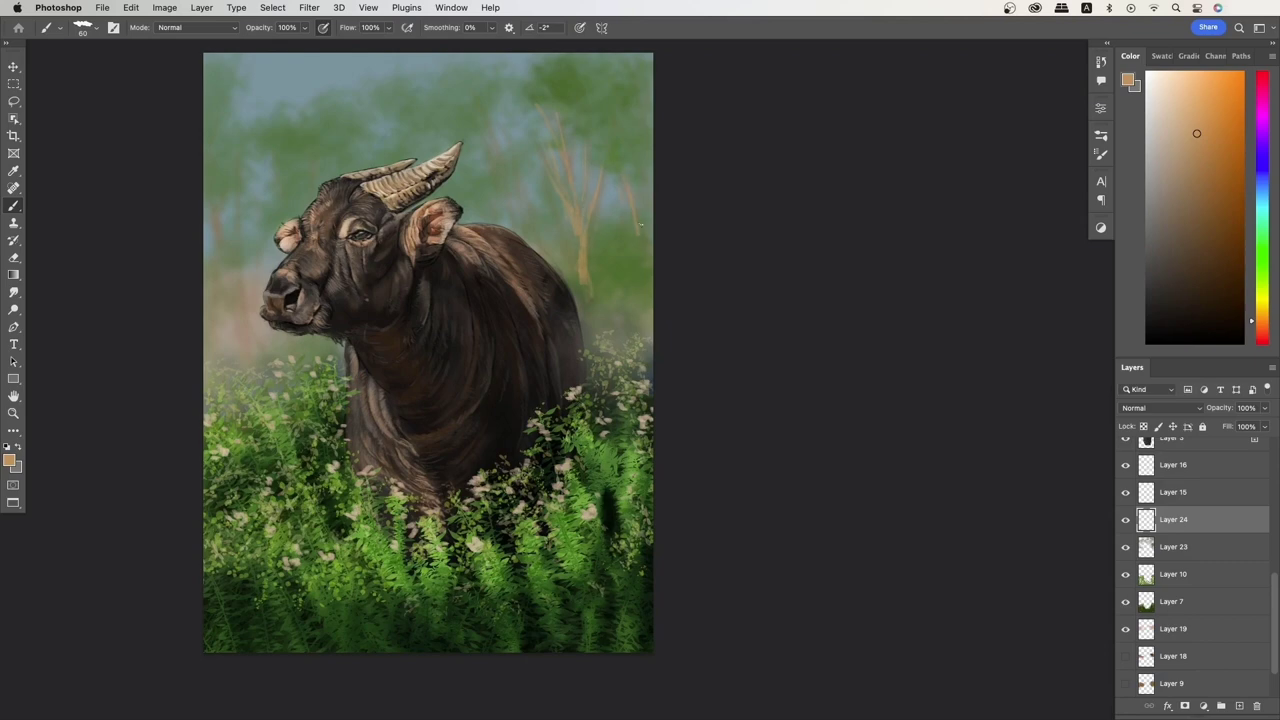
{"action": "left_click", "coordinate": [240, 240], "text": "alt"}
{"action": "left_click_drag", "start_coordinate": [216, 196], "coordinate": [214, 306]}
Paint tan ground on both sides of the bull and add more orange-brown branches above it.
{"action": "mouse_move", "coordinate": [578, 212]}
{"action": "left_mouse_down"}
{"action": "mouse_move", "coordinate": [584, 304]}
{"action": "mouse_move", "coordinate": [605, 342]}
{"action": "left_mouse_up"}
{"action": "mouse_move", "coordinate": [625, 284]}
{"action": "left_mouse_down"}
{"action": "mouse_move", "coordinate": [650, 318]}
{"action": "mouse_move", "coordinate": [612, 326]}
{"action": "left_mouse_up"}
{"action": "mouse_move", "coordinate": [320, 310]}
{"action": "left_mouse_down"}
{"action": "mouse_move", "coordinate": [230, 372]}
{"action": "mouse_move", "coordinate": [212, 408]}
{"action": "left_mouse_up"}
{"action": "left_click_drag", "start_coordinate": [604, 266], "coordinate": [646, 344]}
{"action": "mouse_move", "coordinate": [548, 140]}
{"action": "left_mouse_down"}
{"action": "mouse_move", "coordinate": [580, 236]}
{"action": "mouse_move", "coordinate": [572, 254]}
{"action": "left_mouse_up"}
{"action": "left_click_drag", "start_coordinate": [645, 238], "coordinate": [648, 278]}
{"action": "left_click", "coordinate": [612, 292], "text": "alt"}
{"action": "key", "text": "bracketleft"}
{"action": "key", "text": "bracketleft"}
{"action": "key", "text": "bracketleft"}
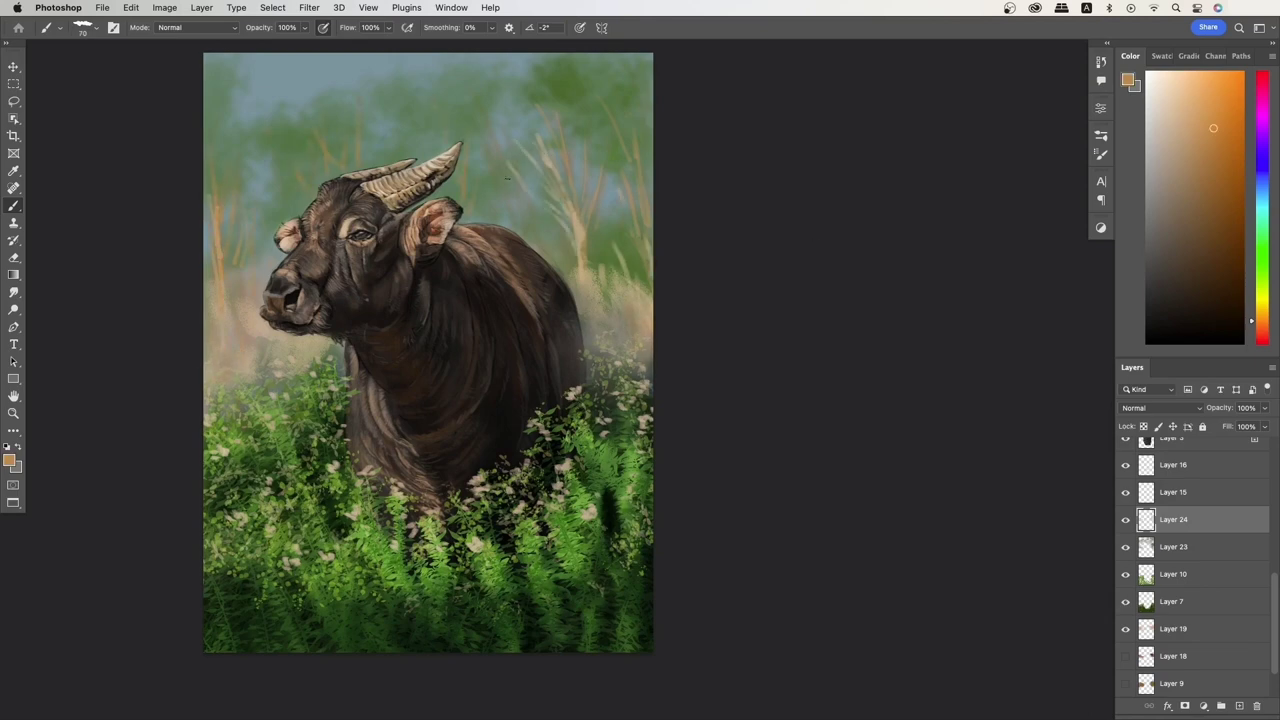
Paint soft bright green foliage masses behind the bull's back and in the upper right of the painting with an enlarged brush.
{"action": "left_click", "coordinate": [620, 240], "text": "alt"}
{"action": "key", "text": "bracketright"}
{"action": "key", "text": "bracketright"}
{"action": "key", "text": "bracketright"}
{"action": "key", "text": "bracketright"}
{"action": "key", "text": "bracketright"}
{"action": "key", "text": "bracketright"}
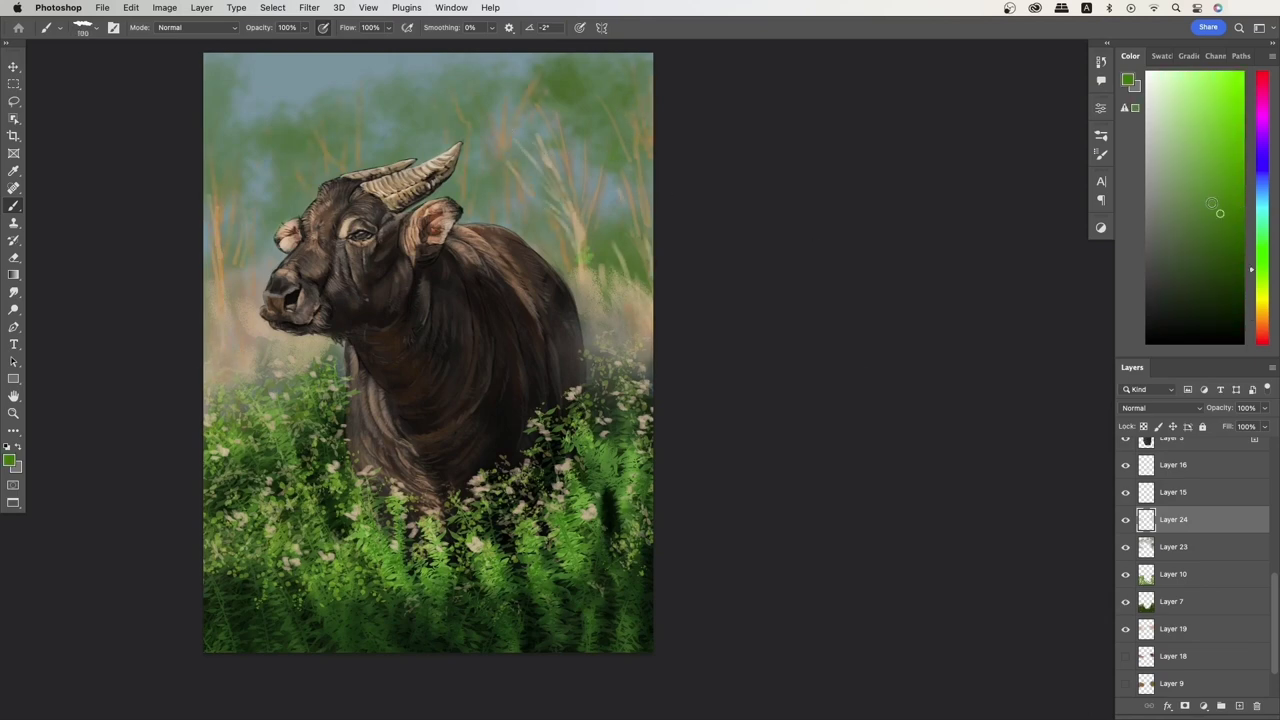
{"action": "mouse_move", "coordinate": [585, 250]}
{"action": "left_mouse_down"}
{"action": "mouse_move", "coordinate": [627, 270]}
{"action": "mouse_move", "coordinate": [625, 330]}
{"action": "left_mouse_up"}
{"action": "left_click_drag", "start_coordinate": [640, 255], "coordinate": [645, 180]}
{"action": "left_click_drag", "start_coordinate": [635, 66], "coordinate": [585, 71]}
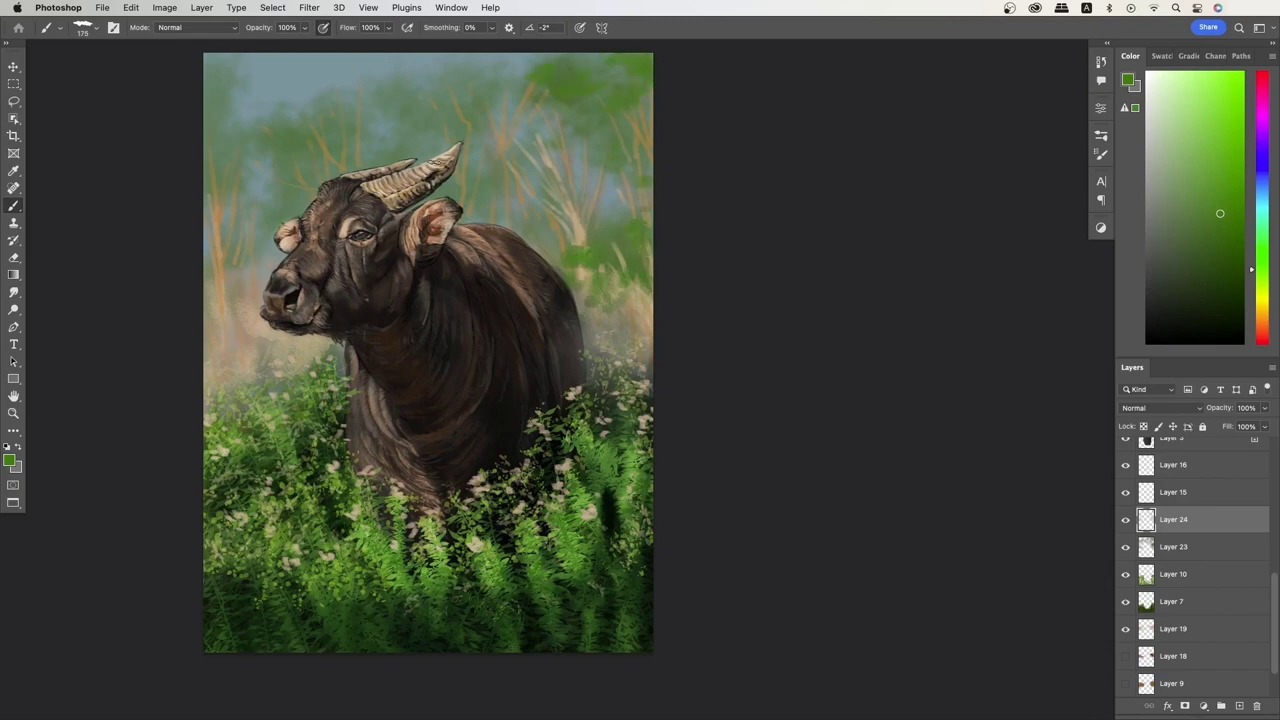
Stamp green leaves over the trees behind the bull's back with a 175 px leaf brush.
{"action": "left_click", "coordinate": [1101, 135]}
{"action": "left_click", "coordinate": [973, 360]}
{"action": "left_click", "coordinate": [973, 416]}
{"action": "left_click", "coordinate": [1101, 135]}
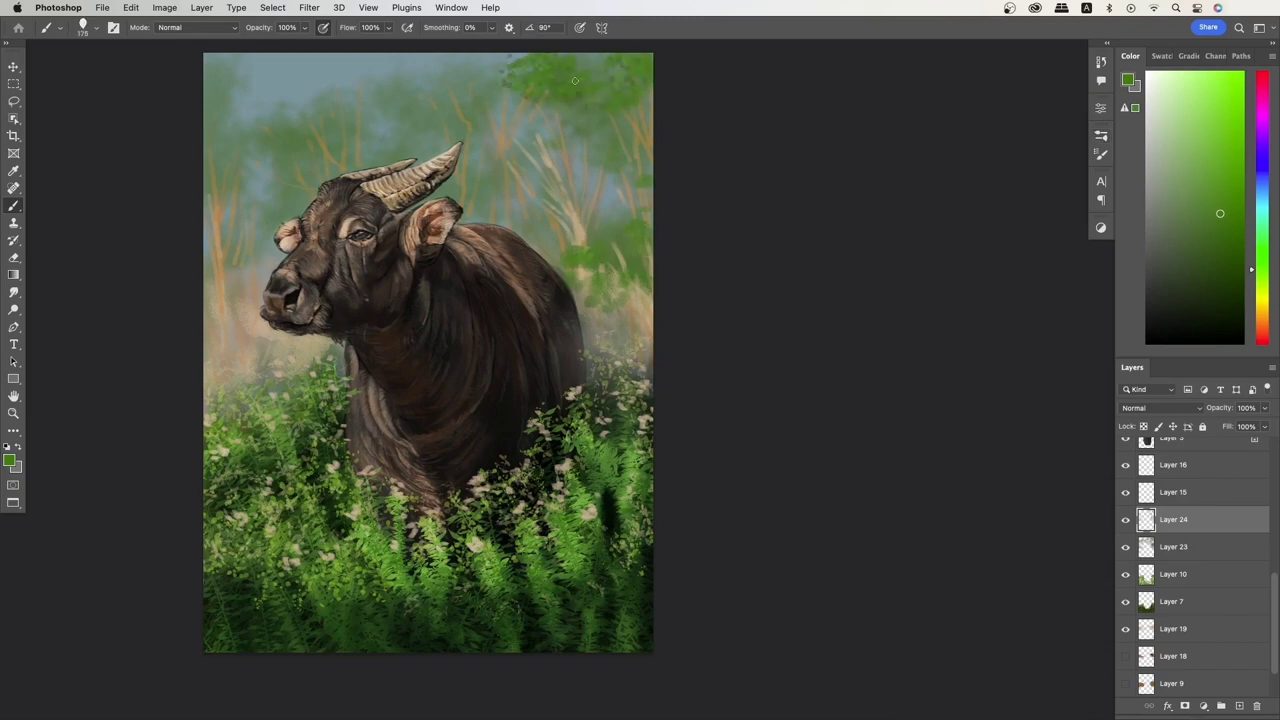
{"action": "left_click_drag", "start_coordinate": [625, 92], "coordinate": [635, 100]}
{"action": "mouse_move", "coordinate": [625, 288]}
{"action": "left_mouse_down"}
{"action": "mouse_move", "coordinate": [620, 315]}
{"action": "mouse_move", "coordinate": [645, 340]}
{"action": "left_mouse_up"}
{"action": "mouse_move", "coordinate": [575, 180]}
{"action": "left_mouse_down"}
{"action": "mouse_move", "coordinate": [612, 224]}
{"action": "mouse_move", "coordinate": [581, 291]}
{"action": "left_mouse_up"}
Stamp yellow-green leaves across the background trees, adding larger clusters with a 990 px foliage brush.
{"action": "left_click", "coordinate": [600, 250], "text": "alt"}
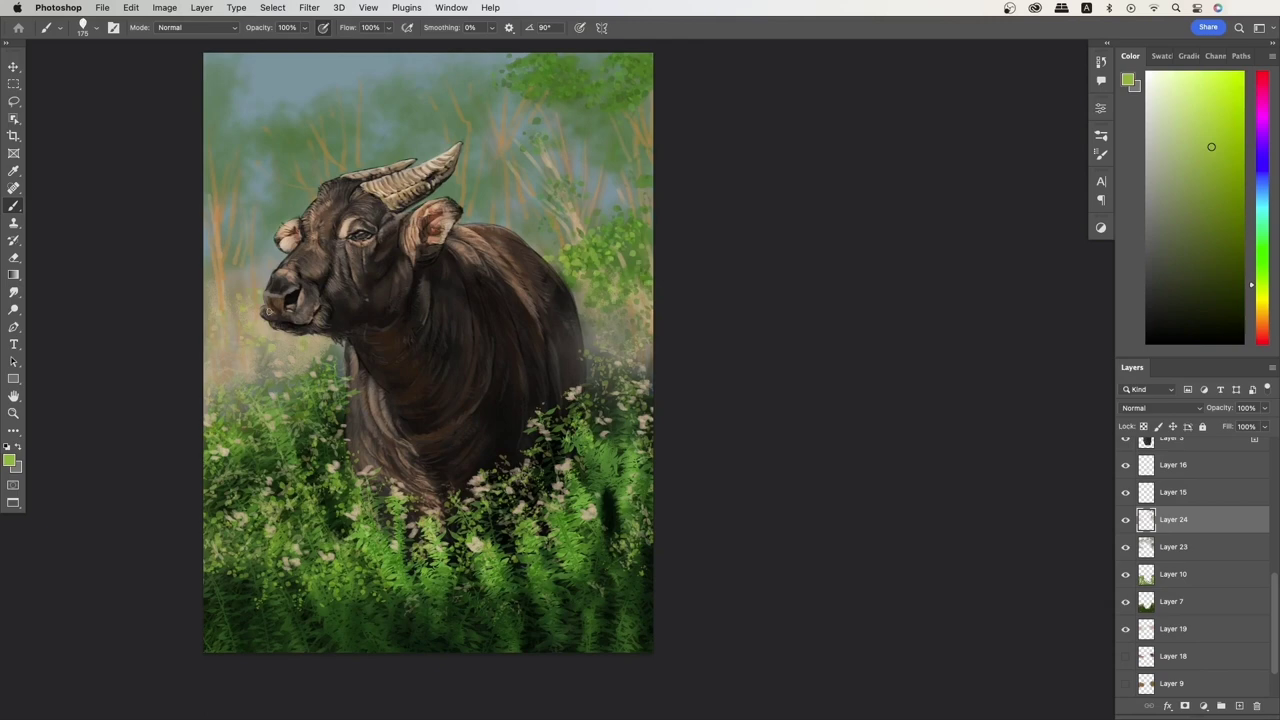
{"action": "mouse_move", "coordinate": [266, 310]}
{"action": "left_mouse_down"}
{"action": "mouse_move", "coordinate": [302, 200]}
{"action": "mouse_move", "coordinate": [208, 125]}
{"action": "mouse_move", "coordinate": [316, 93]}
{"action": "mouse_move", "coordinate": [562, 68]}
{"action": "mouse_move", "coordinate": [544, 308]}
{"action": "left_mouse_up"}
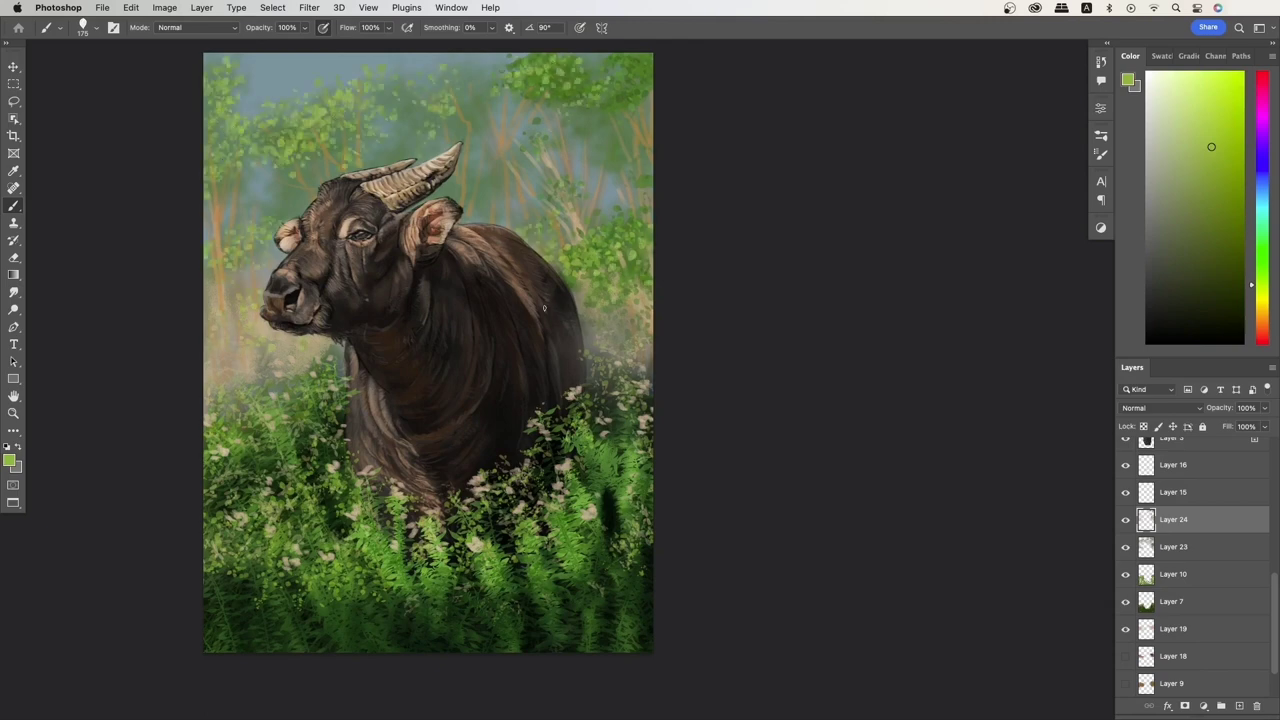
{"action": "left_click", "coordinate": [1101, 135]}
{"action": "left_click", "coordinate": [973, 400]}
{"action": "left_click", "coordinate": [1101, 135]}
{"action": "left_click_drag", "start_coordinate": [600, 80], "coordinate": [640, 290]}
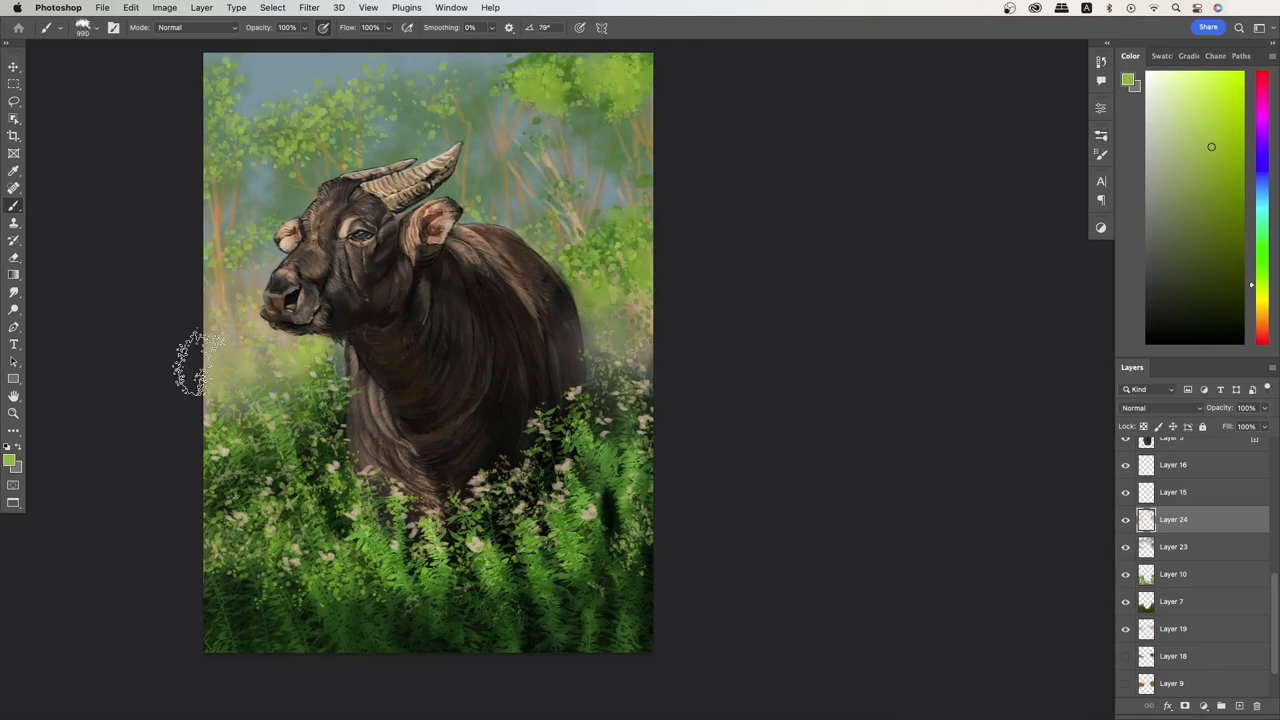
{"action": "mouse_move", "coordinate": [186, 363]}
{"action": "left_mouse_down"}
{"action": "mouse_move", "coordinate": [300, 123]}
{"action": "mouse_move", "coordinate": [386, 98]}
{"action": "mouse_move", "coordinate": [525, 108]}
{"action": "mouse_move", "coordinate": [690, 207]}
{"action": "left_mouse_up"}
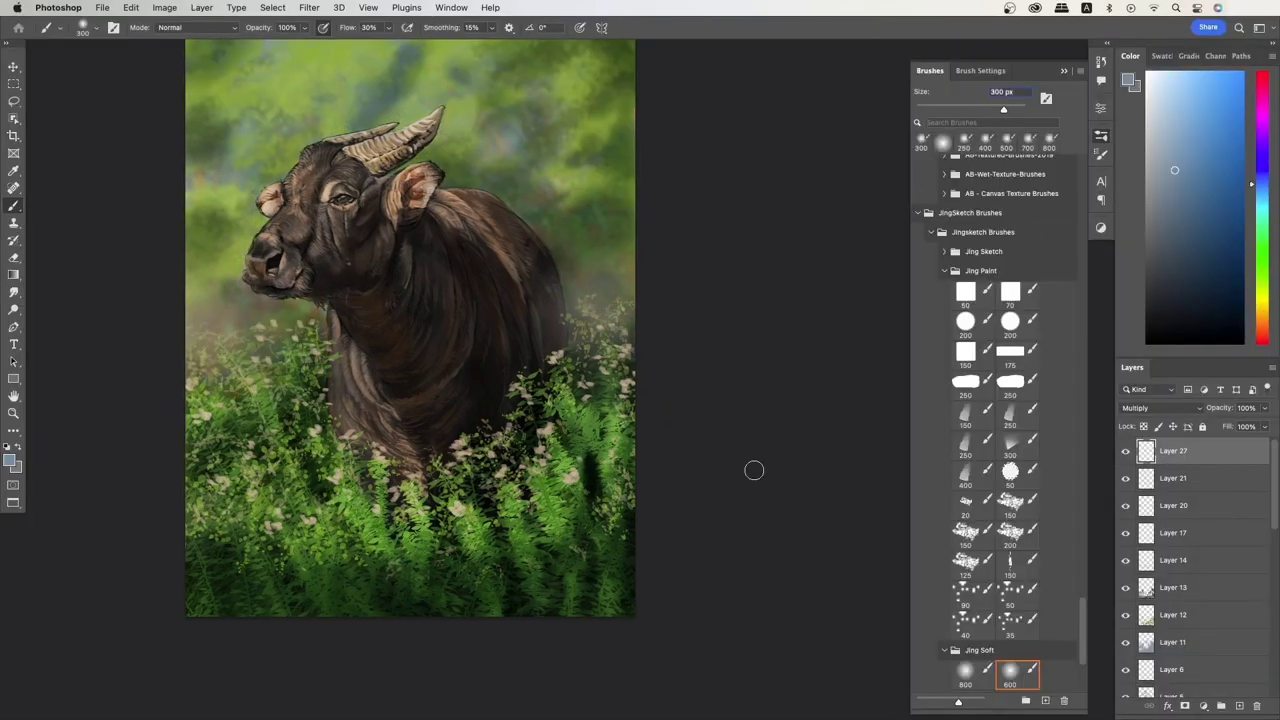
Shade the foreground foliage in blue-grey on the Multiply layer with an enlarged soft round brush.
{"action": "key", "text": "F5"}
{"action": "key", "text": "F5"}
{"action": "key", "text": "F5"}
{"action": "key", "text": "Tab"}
{"action": "key", "text": "bracketright"}
{"action": "key", "text": "bracketright"}
{"action": "key", "text": "bracketright"}
{"action": "key", "text": "bracketright"}
{"action": "key", "text": "bracketright"}
{"action": "key", "text": "bracketright"}
{"action": "key", "text": "bracketright"}
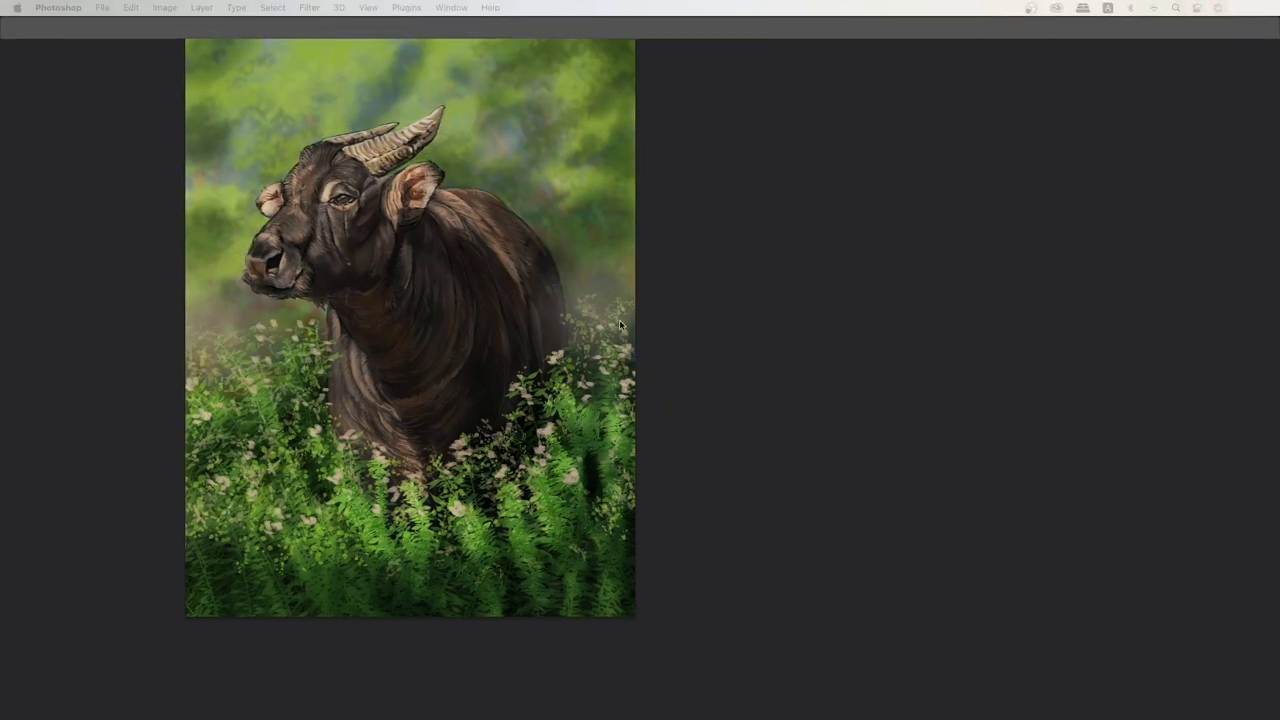
{"action": "key", "text": "Tab"}
{"action": "left_click_drag", "start_coordinate": [510, 350], "coordinate": [280, 560]}
{"action": "left_click_drag", "start_coordinate": [200, 380], "coordinate": [609, 580]}
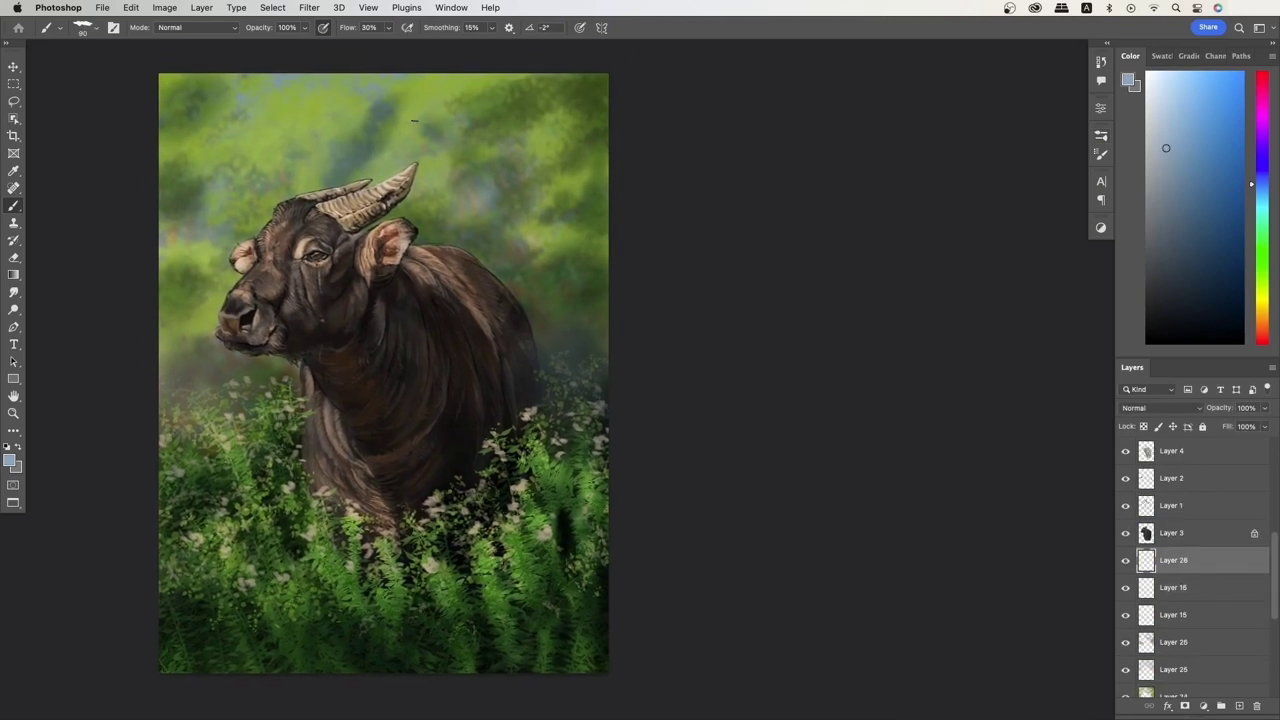
Dab pale blue sky gaps through the background foliage on the layer beneath the bull.
{"action": "mouse_move", "coordinate": [200, 100]}
{"action": "left_mouse_down"}
{"action": "mouse_move", "coordinate": [280, 80]}
{"action": "mouse_move", "coordinate": [250, 120]}
{"action": "mouse_move", "coordinate": [170, 90]}
{"action": "mouse_move", "coordinate": [240, 178]}
{"action": "mouse_move", "coordinate": [300, 120]}
{"action": "mouse_move", "coordinate": [440, 100]}
{"action": "mouse_move", "coordinate": [519, 199]}
{"action": "mouse_move", "coordinate": [515, 82]}
{"action": "mouse_move", "coordinate": [357, 100]}
{"action": "mouse_move", "coordinate": [258, 258]}
{"action": "mouse_move", "coordinate": [420, 105]}
{"action": "mouse_move", "coordinate": [570, 210]}
{"action": "mouse_move", "coordinate": [430, 170]}
{"action": "mouse_move", "coordinate": [610, 337]}
{"action": "left_mouse_up"}
{"action": "key", "text": "F5"}
{"action": "key", "text": "F5"}
{"action": "key", "text": "F5"}
{"action": "key", "text": "F5"}
Reapply the blur filter to the pale blue sky patches and set the layer's opacity to 93%.
{"action": "key", "text": "super+alt+f"}
{"action": "key", "text": "Return"}
{"action": "key", "text": "v"}
{"action": "key", "text": "9"}
{"action": "key", "text": "3"}
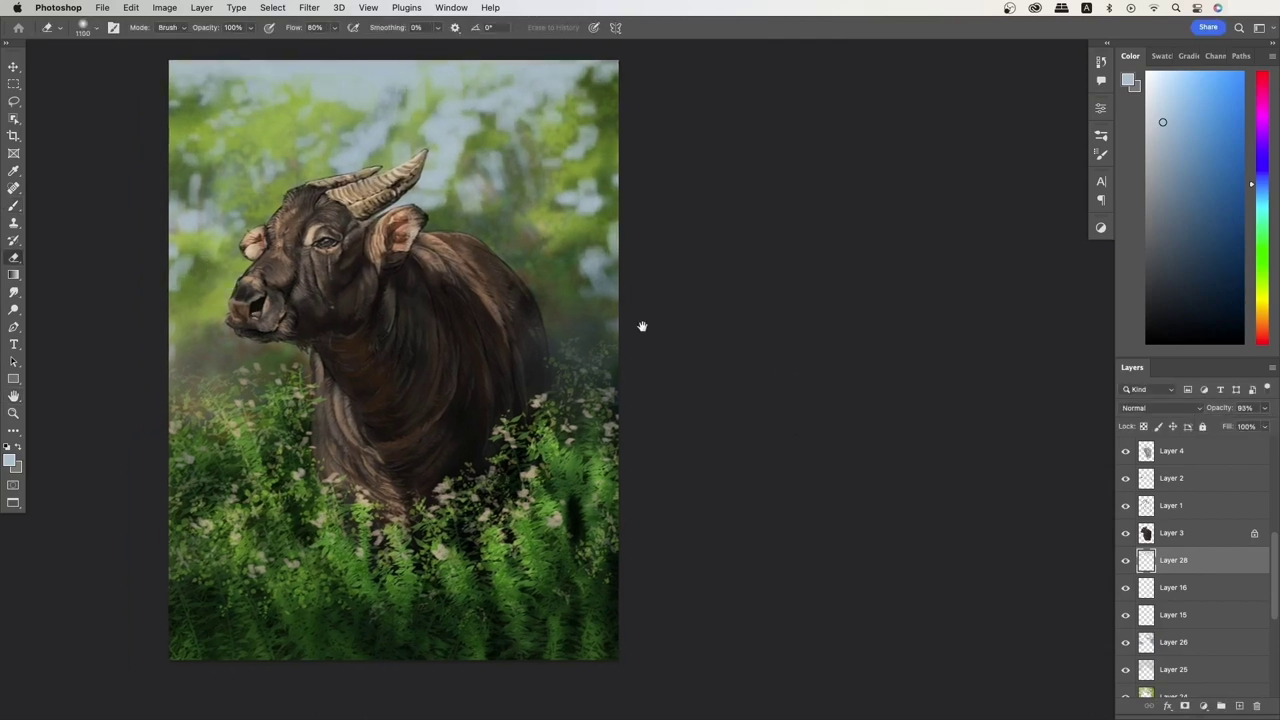
Create a new layer beneath the bull and brush a soft pale glow over the upper-left background.
{"action": "key", "text": "super+shift+alt+n"}
{"action": "key", "text": "shift+alt+o"}
{"action": "key", "text": "b"}
{"action": "key", "text": "F5"}
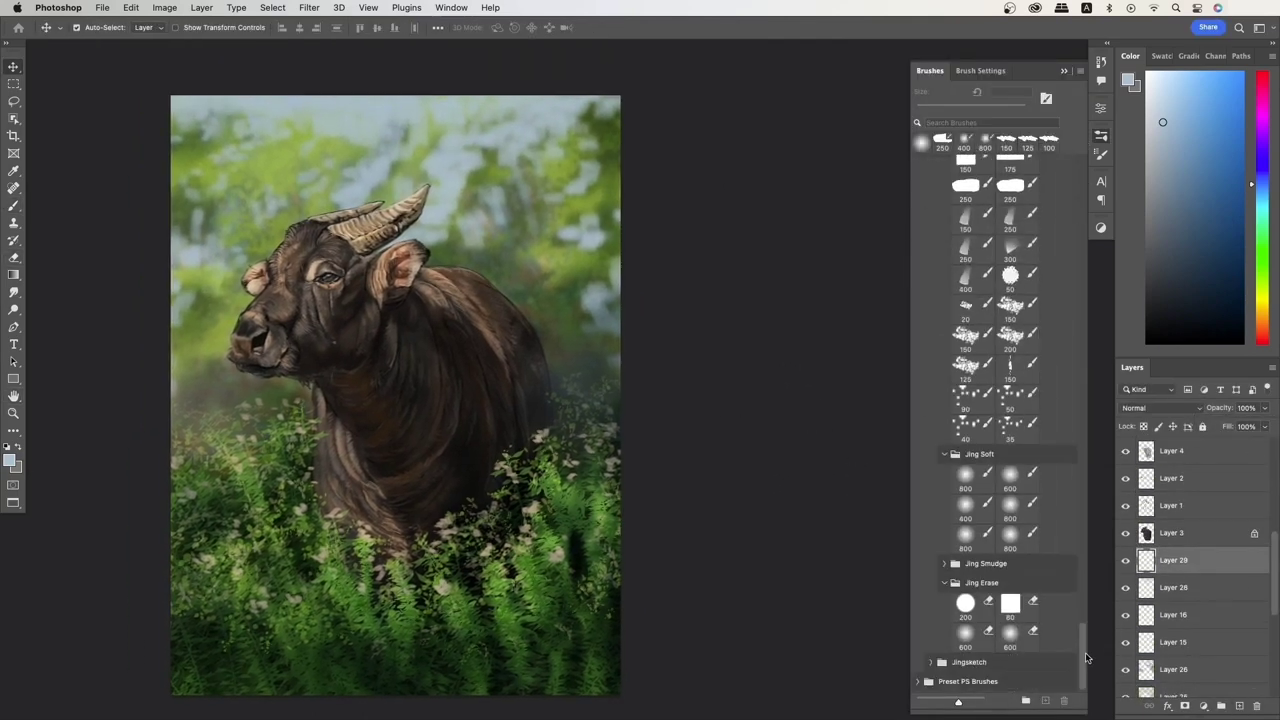
{"action": "key", "text": "F5"}
{"action": "left_click_drag", "start_coordinate": [852, 369], "coordinate": [849, 378]}
{"action": "key", "text": "bracketright"}
{"action": "mouse_move", "coordinate": [240, 150]}
{"action": "left_mouse_down"}
{"action": "mouse_move", "coordinate": [423, 134]}
{"action": "mouse_move", "coordinate": [600, 300]}
{"action": "mouse_move", "coordinate": [200, 480]}
{"action": "mouse_move", "coordinate": [185, 350]}
{"action": "left_mouse_up"}
Try brushing soft pale yellow light over the bull's head and chest on a new topmost Overlay layer.
{"action": "scroll", "coordinate": [834, 408], "scroll_direction": "down", "scroll_amount": 3}
{"action": "key", "text": "super+shift+alt+n"}
{"action": "left_click", "coordinate": [1173, 76]}
{"action": "left_click", "coordinate": [1160, 408]}
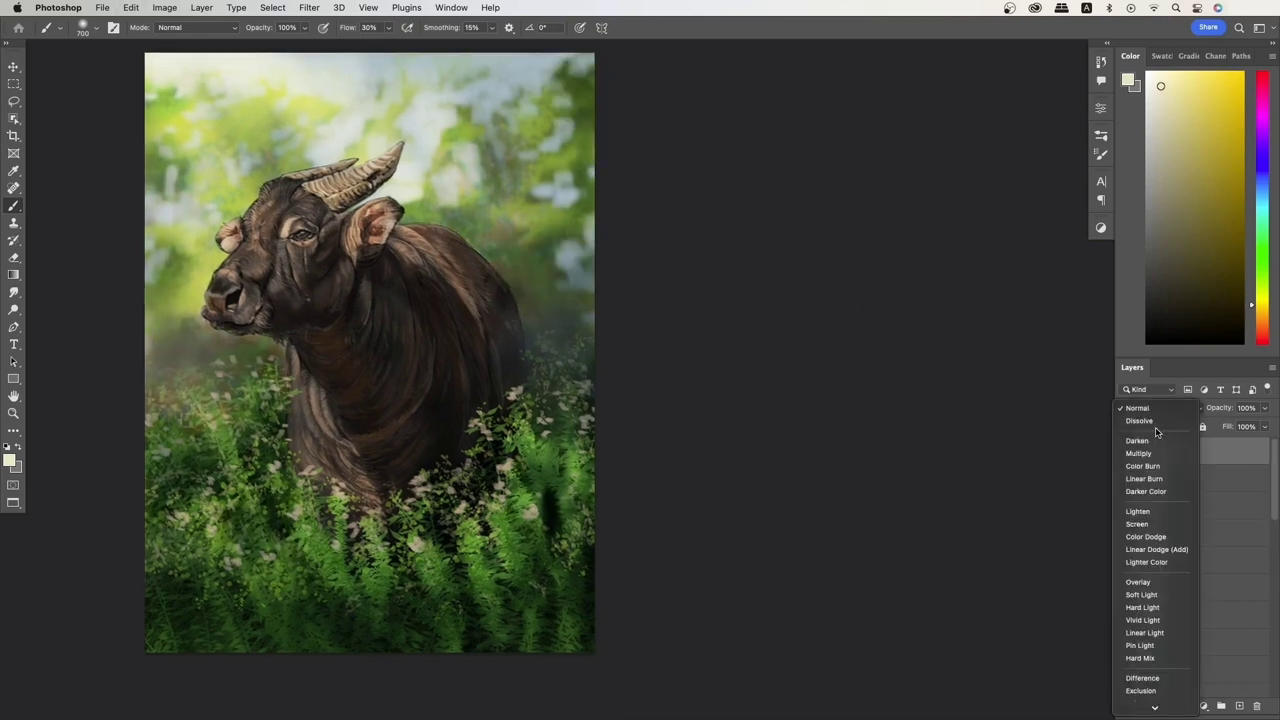
{"action": "left_click", "coordinate": [1135, 500]}
{"action": "key", "text": "F5"}
{"action": "key", "text": "bracketright"}
{"action": "key", "text": "bracketright"}
{"action": "scroll", "coordinate": [1000, 400], "scroll_direction": "up", "scroll_amount": 10}
{"action": "key", "text": "F5"}
{"action": "left_click_drag", "start_coordinate": [250, 200], "coordinate": [330, 130]}
{"action": "left_click_drag", "start_coordinate": [220, 290], "coordinate": [360, 240]}
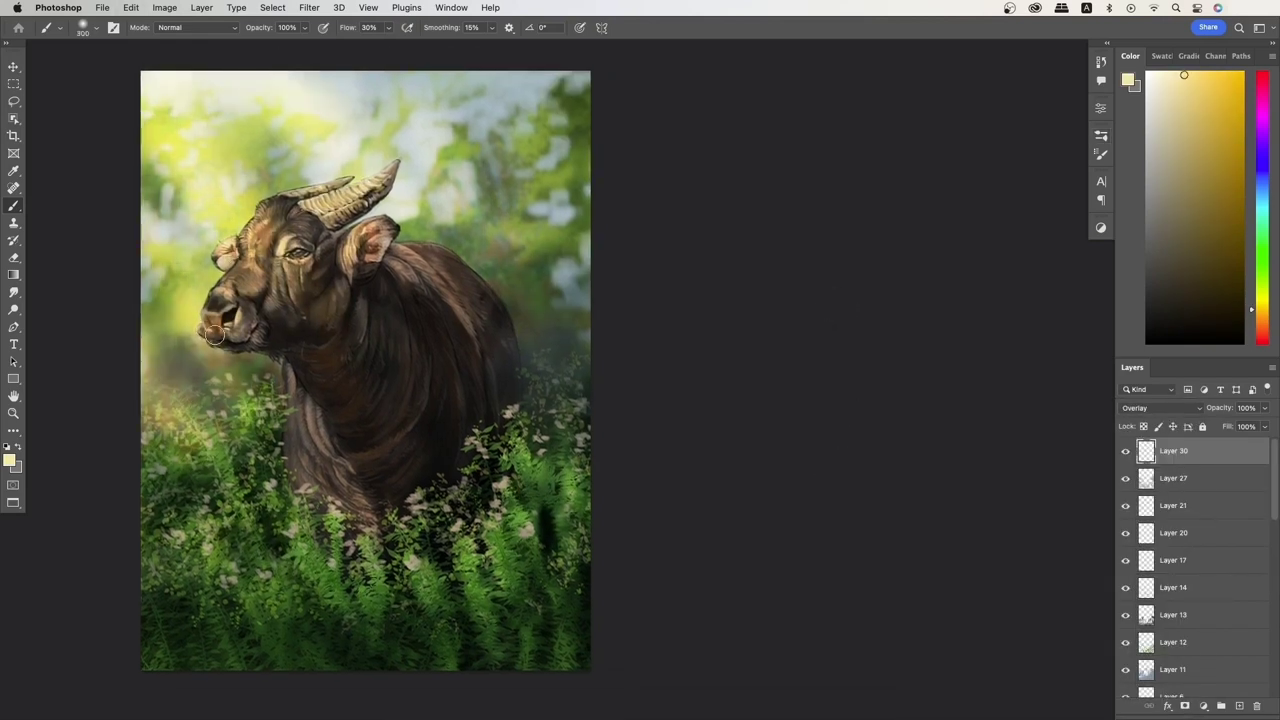
{"action": "left_click_drag", "start_coordinate": [290, 380], "coordinate": [300, 480]}
{"action": "left_click", "coordinate": [1203, 76]}
{"action": "key", "text": "ctrl+z"}
Create a new Overlay layer and brush warm orange light onto the bull's face and horns with a reduced soft brush.
{"action": "key", "text": "super+shift+alt+n"}
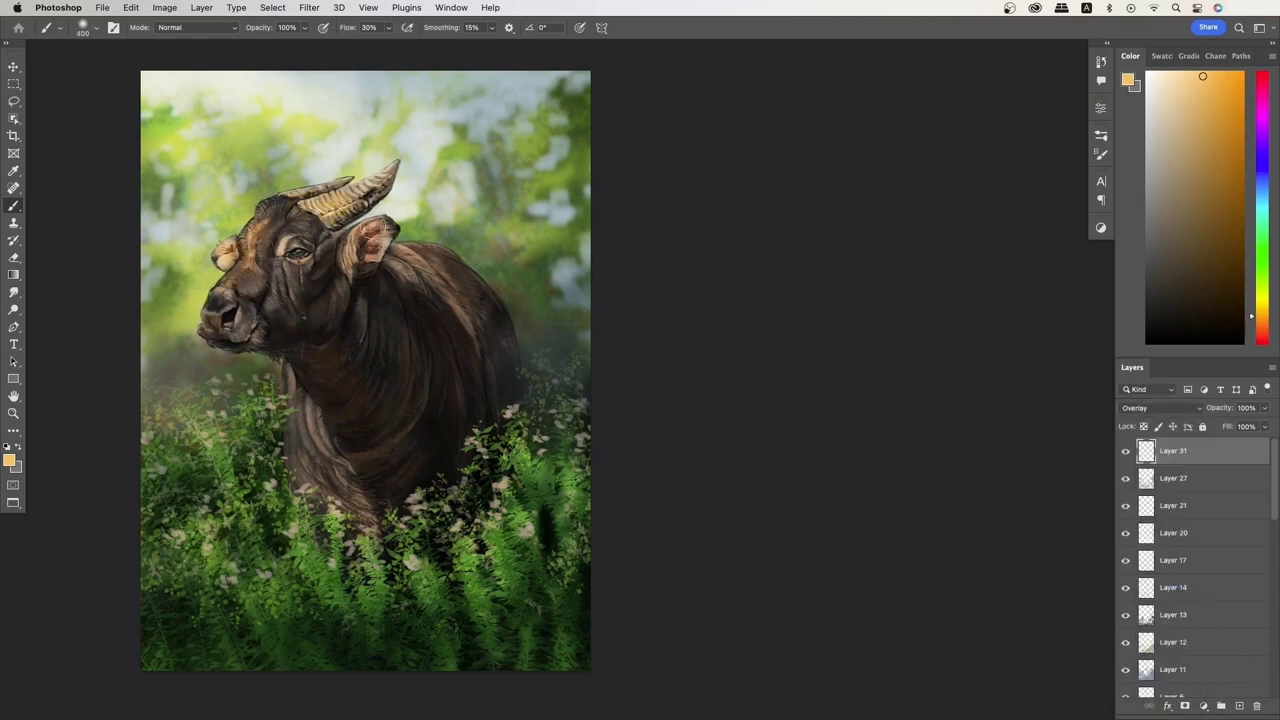
{"action": "key", "text": "bracketleft"}
{"action": "key", "text": "bracketleft"}
{"action": "key", "text": "bracketleft"}
{"action": "key", "text": "bracketleft"}
{"action": "mouse_move", "coordinate": [300, 210]}
{"action": "left_mouse_down"}
{"action": "mouse_move", "coordinate": [425, 205]}
{"action": "mouse_move", "coordinate": [171, 80]}
{"action": "mouse_move", "coordinate": [165, 200]}
{"action": "left_mouse_up"}
Create further Overlay layers and brush pale orange light down the left foliage with a 600 px soft brush.
{"action": "key", "text": "super+shift+alt+n"}
{"action": "key", "text": "super+shift+alt+n"}
{"action": "left_click", "coordinate": [1178, 76]}
{"action": "key", "text": "bracketright"}
{"action": "key", "text": "bracketright"}
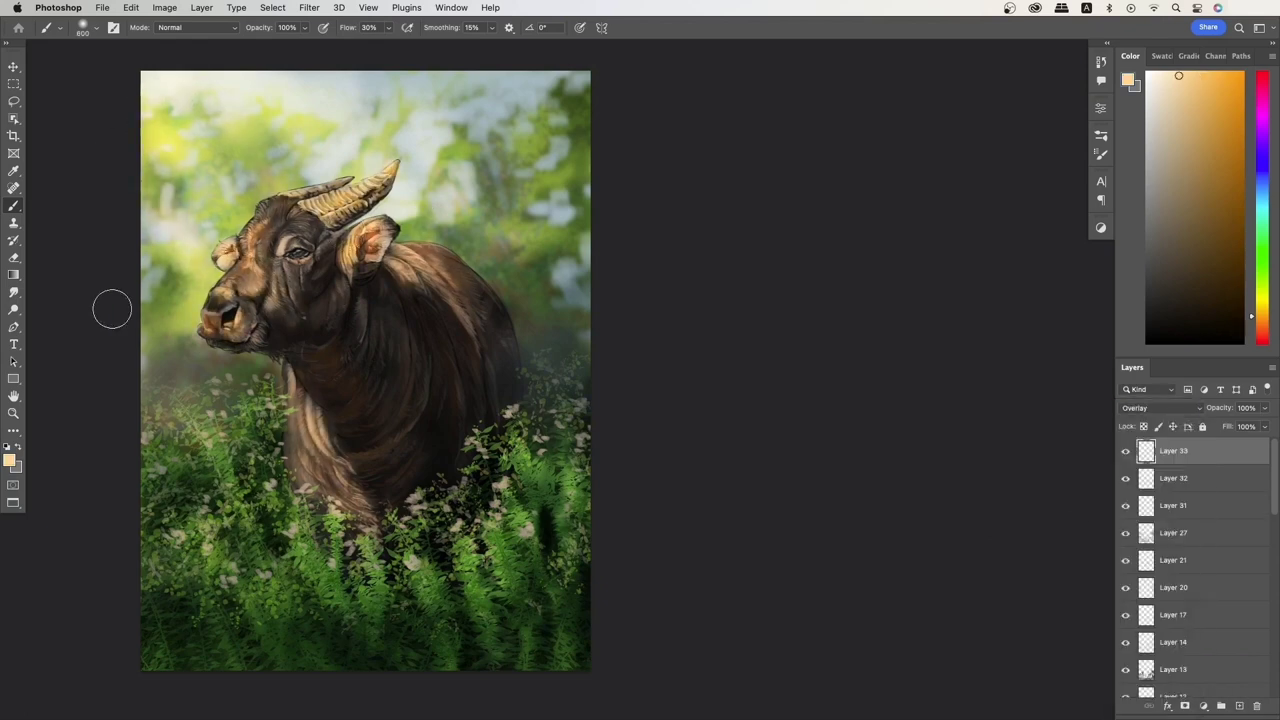
{"action": "left_click_drag", "start_coordinate": [111, 306], "coordinate": [250, 500]}
{"action": "mouse_move", "coordinate": [520, 300]}
{"action": "left_mouse_down"}
{"action": "mouse_move", "coordinate": [438, 76]}
{"action": "mouse_move", "coordinate": [580, 400]}
{"action": "left_mouse_up"}
{"action": "key", "text": "ctrl+z"}
Brush pale orange light across the upper background and toward the bull's head with a larger soft brush.
{"action": "mouse_move", "coordinate": [134, 114]}
{"action": "left_mouse_down"}
{"action": "mouse_move", "coordinate": [411, 109]}
{"action": "mouse_move", "coordinate": [526, 76]}
{"action": "mouse_move", "coordinate": [230, 420]}
{"action": "mouse_move", "coordinate": [250, 180]}
{"action": "mouse_move", "coordinate": [470, 220]}
{"action": "mouse_move", "coordinate": [500, 120]}
{"action": "left_mouse_up"}
{"action": "key", "text": "bracketright"}
{"action": "key", "text": "bracketright"}
{"action": "key", "text": "bracketright"}
{"action": "key", "text": "bracketright"}
{"action": "key", "text": "bracketleft"}
{"action": "left_click_drag", "start_coordinate": [122, 181], "coordinate": [277, 178]}
Erase parts of the sketch linework over the bull's body on the Layer 2 copy layer.
{"action": "left_click", "coordinate": [1180, 451]}
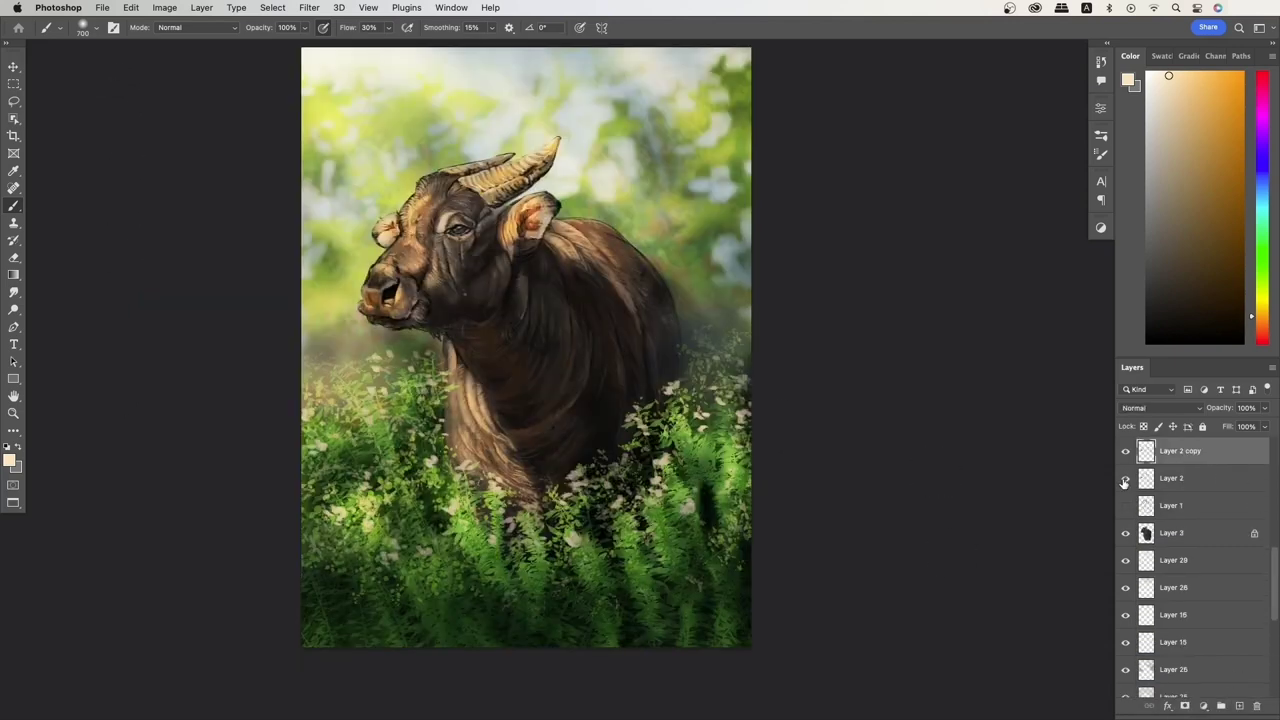
{"action": "key", "text": "e"}
{"action": "mouse_move", "coordinate": [608, 409]}
{"action": "left_mouse_down"}
{"action": "mouse_move", "coordinate": [573, 419]}
{"action": "mouse_move", "coordinate": [576, 260]}
{"action": "left_mouse_up"}
Paint thin pale blue fur highlights along the bull's back and flank with a 60 px brush.
{"action": "key", "text": "b"}
{"action": "key", "text": "F5"}
{"action": "key", "text": "F5"}
{"action": "key", "text": "super+equal"}
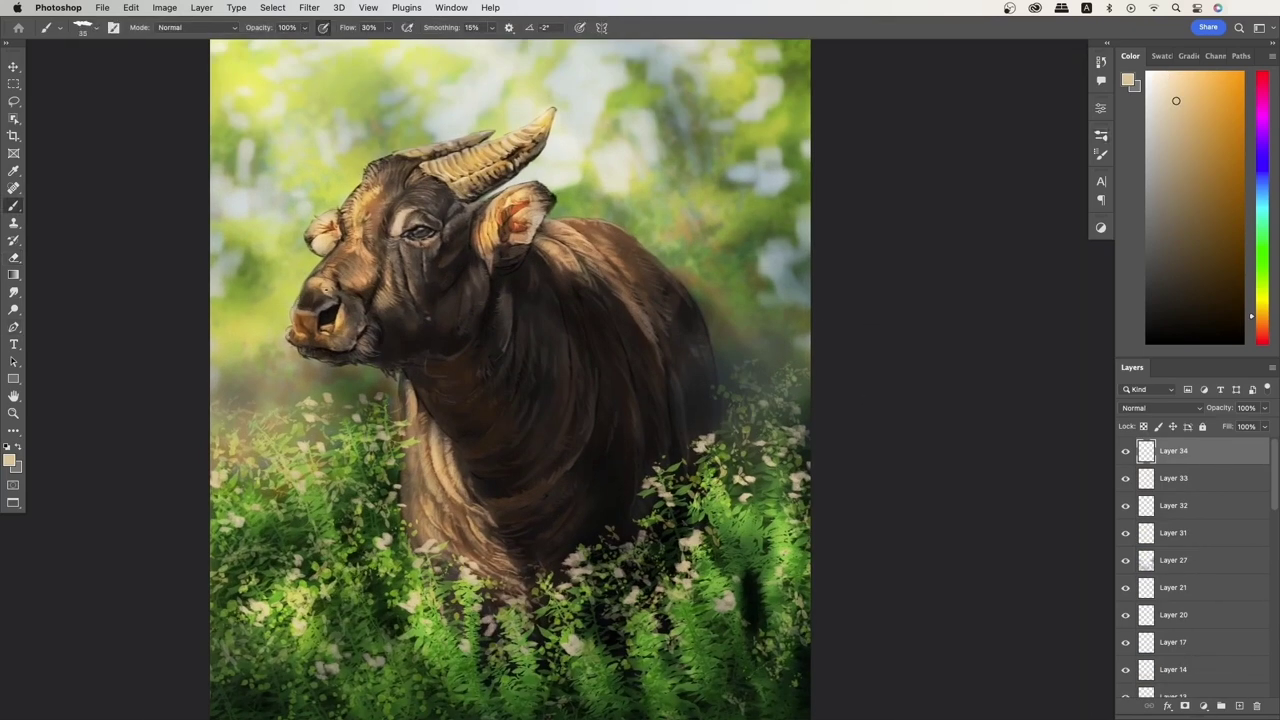
{"action": "left_click", "coordinate": [296, 302], "text": "alt"}
{"action": "left_click", "coordinate": [1162, 120]}
{"action": "left_click_drag", "start_coordinate": [598, 222], "coordinate": [628, 244]}
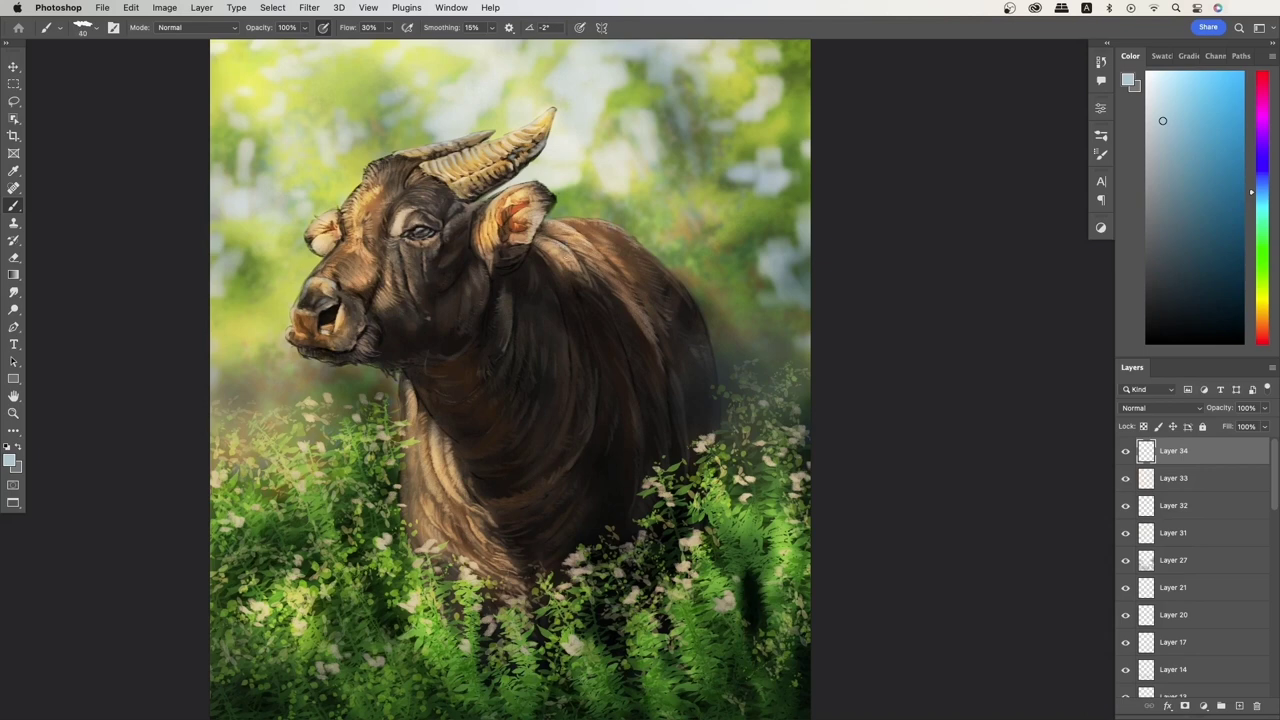
{"action": "left_click_drag", "start_coordinate": [630, 342], "coordinate": [634, 398]}
{"action": "left_click_drag", "start_coordinate": [676, 350], "coordinate": [662, 448]}
{"action": "left_click", "coordinate": [676, 388], "text": "alt"}
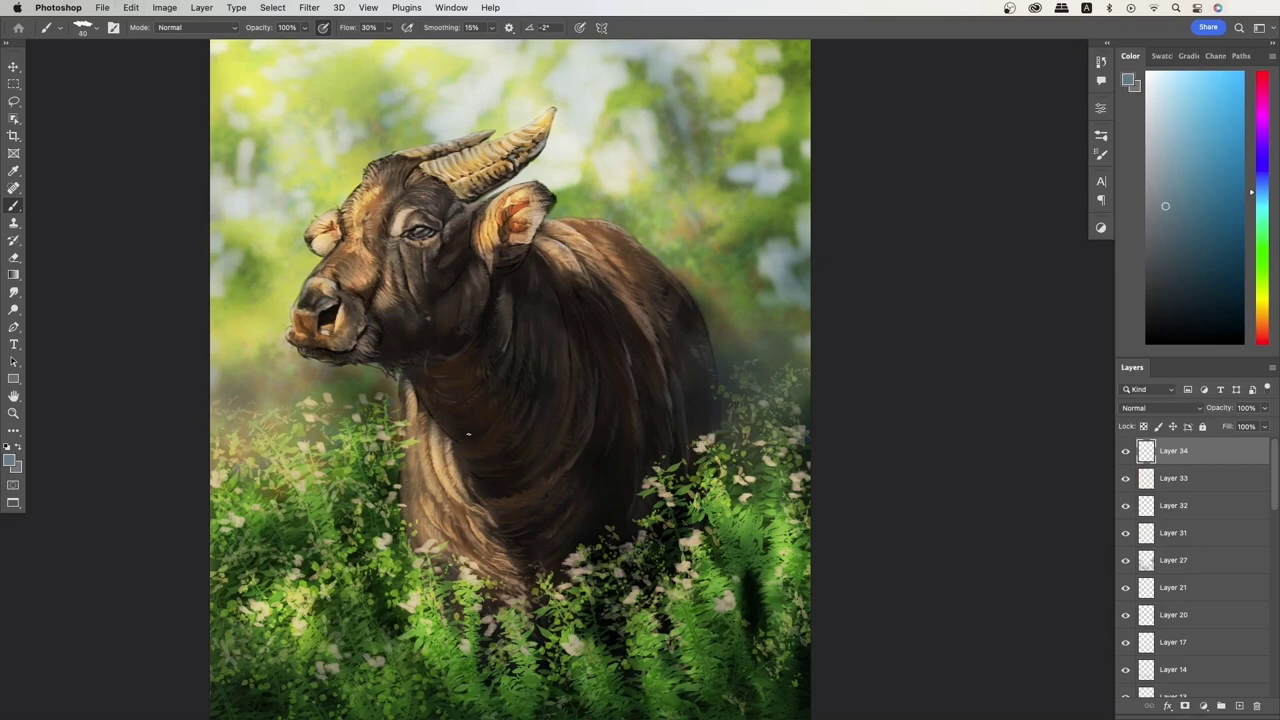
{"action": "key", "text": "e"}
{"action": "scroll", "coordinate": [829, 400], "scroll_direction": "right", "scroll_amount": 2}
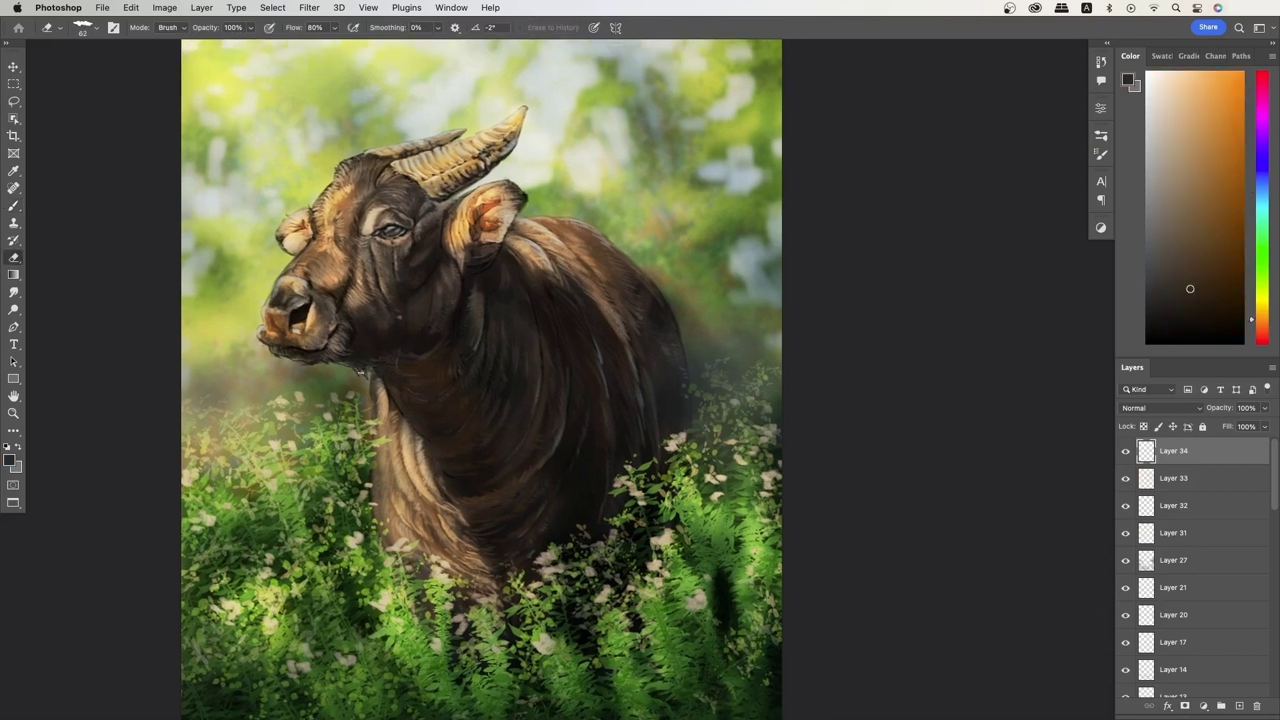
Set the new layer to Multiply and shade the bull's muzzle, ear, brow and cheek in muted brown with a 60 px brush.
{"action": "left_click", "coordinate": [1160, 408]}
{"action": "left_click", "coordinate": [1139, 453]}
{"action": "key", "text": "b"}
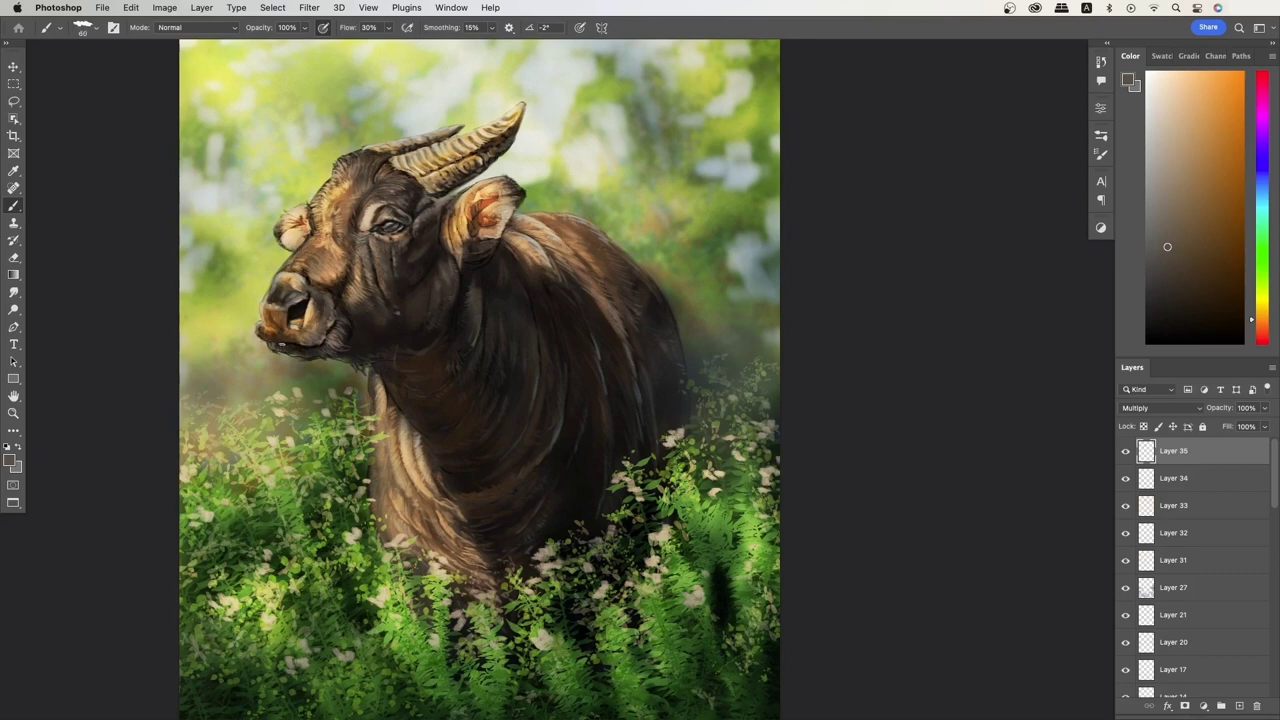
{"action": "left_click_drag", "start_coordinate": [266, 312], "coordinate": [300, 330]}
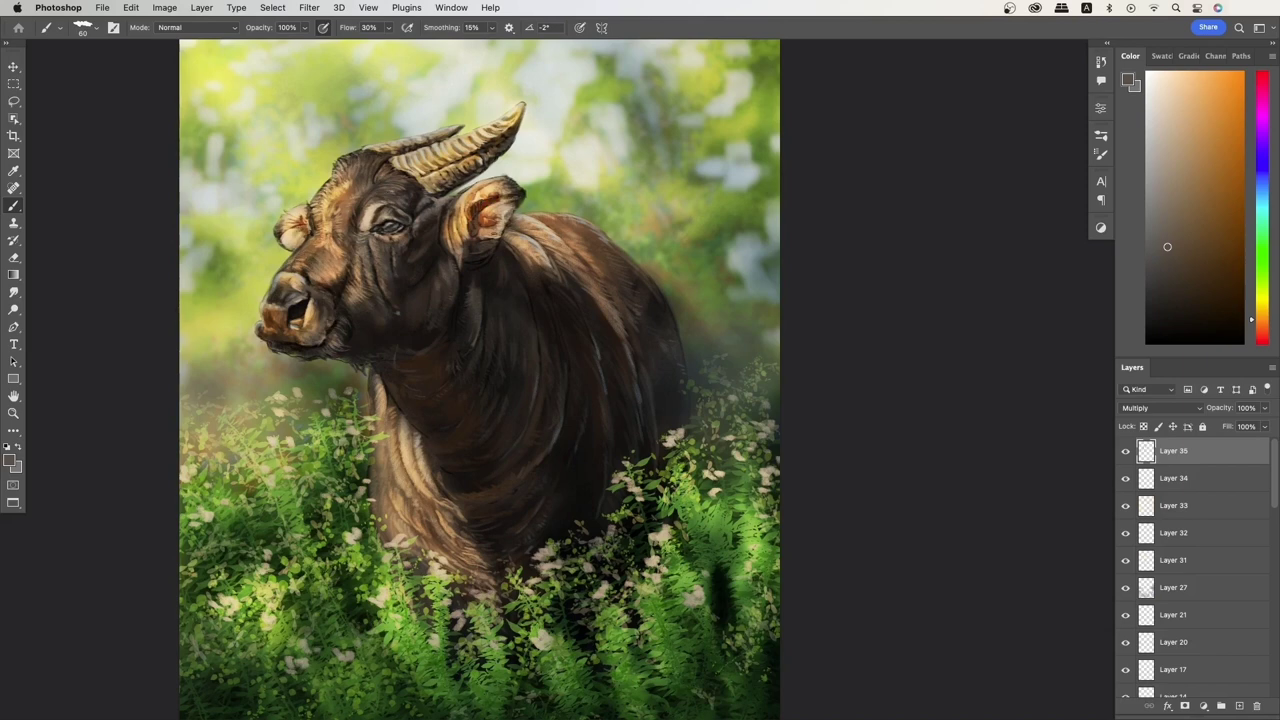
{"action": "mouse_move", "coordinate": [492, 232]}
{"action": "left_mouse_down"}
{"action": "mouse_move", "coordinate": [472, 192]}
{"action": "mouse_move", "coordinate": [484, 258]}
{"action": "left_mouse_up"}
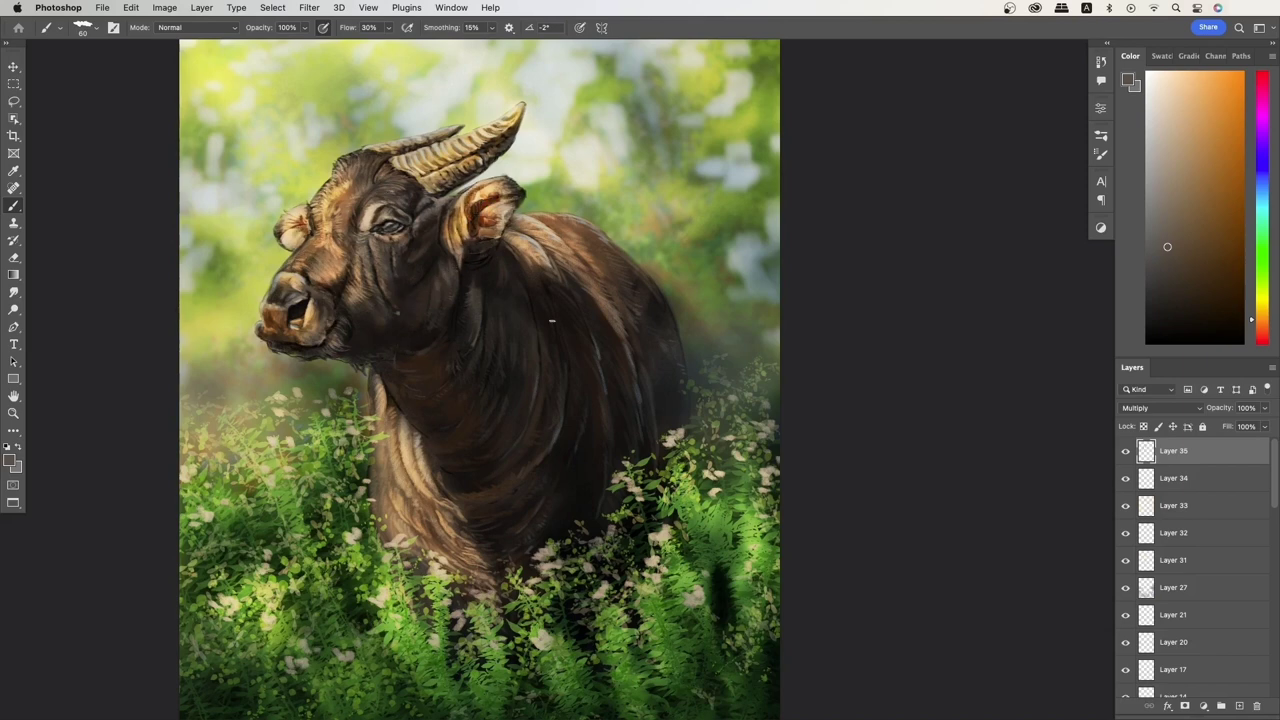
{"action": "left_click_drag", "start_coordinate": [300, 214], "coordinate": [300, 270]}
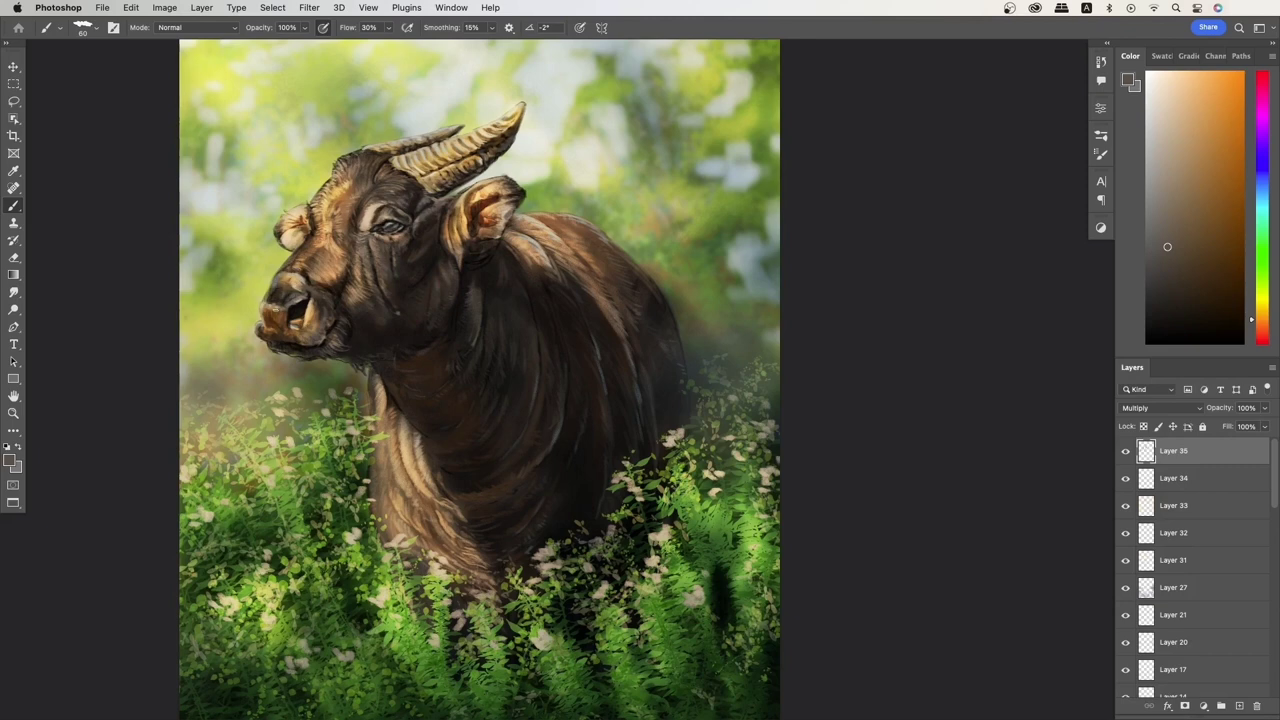
{"action": "left_click_drag", "start_coordinate": [416, 254], "coordinate": [430, 306]}
{"action": "left_click_drag", "start_coordinate": [456, 218], "coordinate": [444, 266]}
Sample a darker brown and deepen the shadows on the bull's rump, flank, neck and chest with a 90 px brush.
{"action": "left_click", "coordinate": [477, 207], "text": "alt"}
{"action": "key", "text": "bracketright"}
{"action": "key", "text": "bracketright"}
{"action": "key", "text": "bracketright"}
{"action": "mouse_move", "coordinate": [672, 325]}
{"action": "left_mouse_down"}
{"action": "mouse_move", "coordinate": [668, 418]}
{"action": "mouse_move", "coordinate": [556, 510]}
{"action": "left_mouse_up"}
{"action": "left_click_drag", "start_coordinate": [538, 310], "coordinate": [552, 415]}
{"action": "left_click_drag", "start_coordinate": [515, 260], "coordinate": [496, 295]}
{"action": "left_click_drag", "start_coordinate": [520, 222], "coordinate": [568, 262]}
{"action": "left_click_drag", "start_coordinate": [670, 325], "coordinate": [644, 430]}
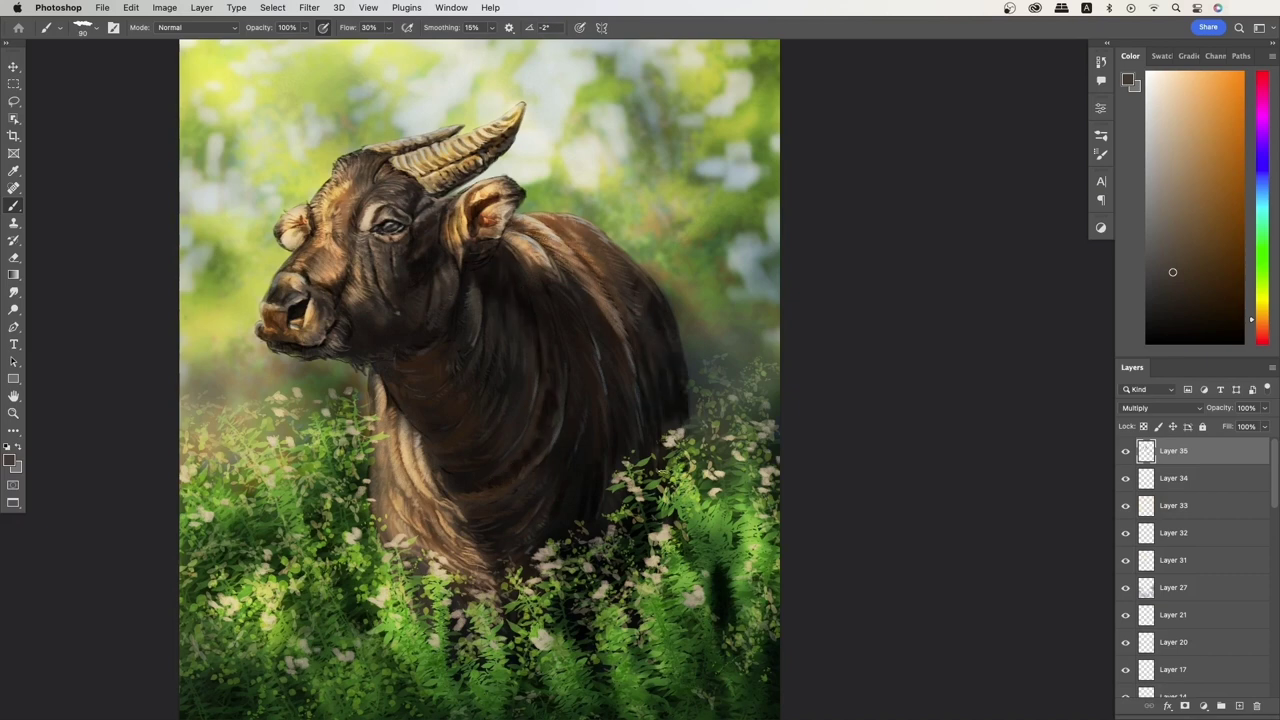
{"action": "key", "text": "bracketleft"}
{"action": "left_click_drag", "start_coordinate": [415, 445], "coordinate": [395, 515]}
{"action": "key", "text": "super+shift+alt+n"}
{"action": "left_click", "coordinate": [473, 290], "text": "alt"}
{"action": "key", "text": "Delete"}
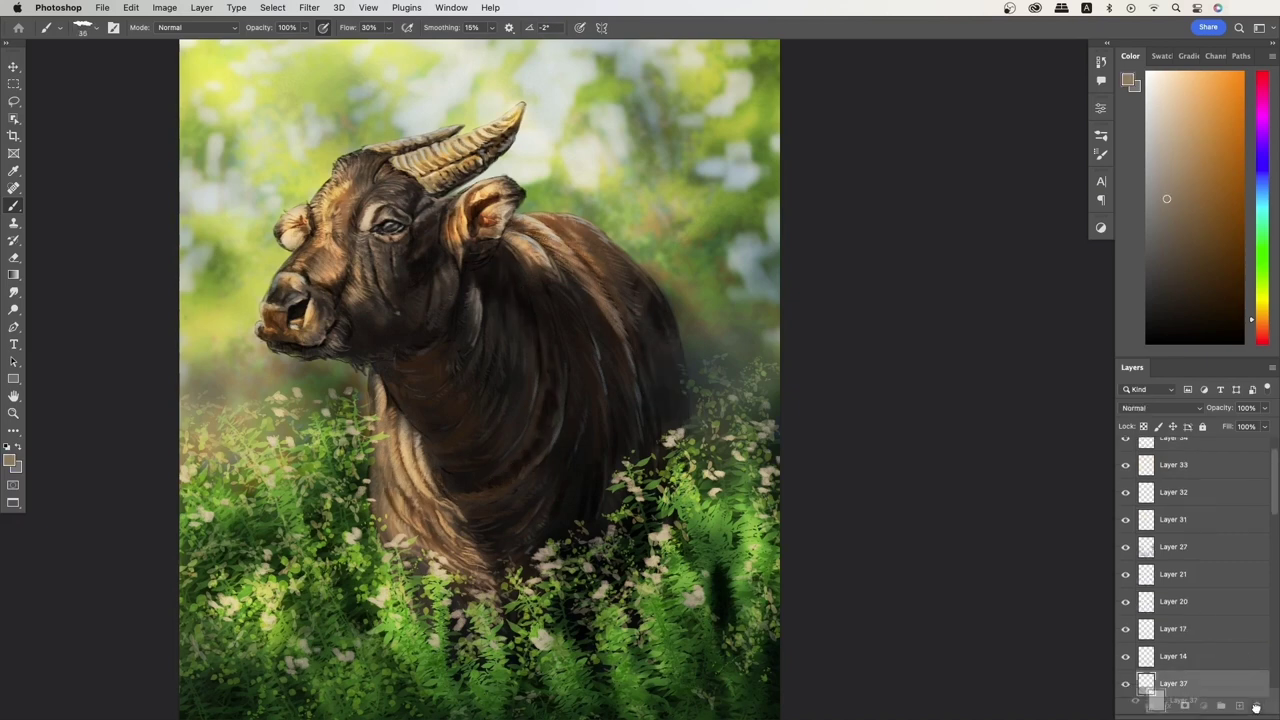
{"action": "key", "text": "Delete"}
Add a new layer, paint brown and orange fur accents on the bull with a 35 px brush, and move it below Layer 34.
{"action": "key", "text": "super+shift+alt+n"}
{"action": "left_click", "coordinate": [1125, 451]}
{"action": "left_click", "coordinate": [476, 284], "text": "alt"}
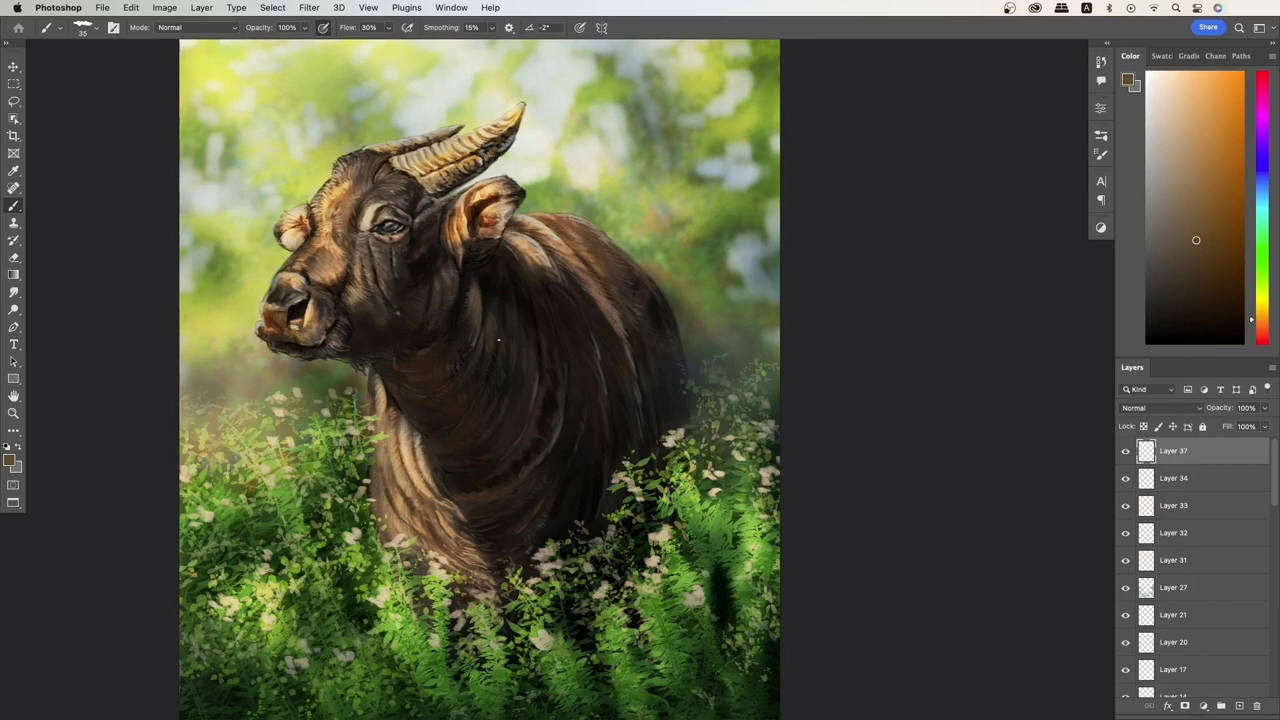
{"action": "left_click", "coordinate": [396, 313], "text": "alt"}
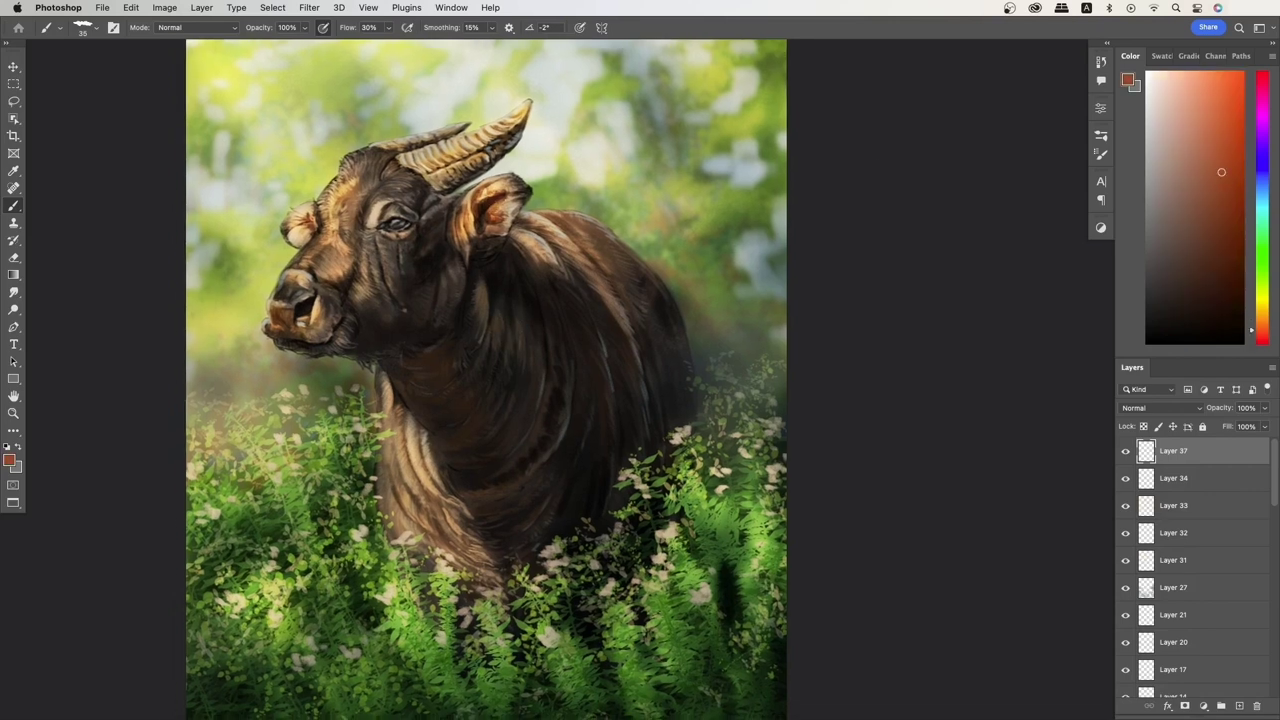
{"action": "left_click", "coordinate": [306, 230], "text": "alt"}
{"action": "key", "text": "ctrl+bracketleft"}
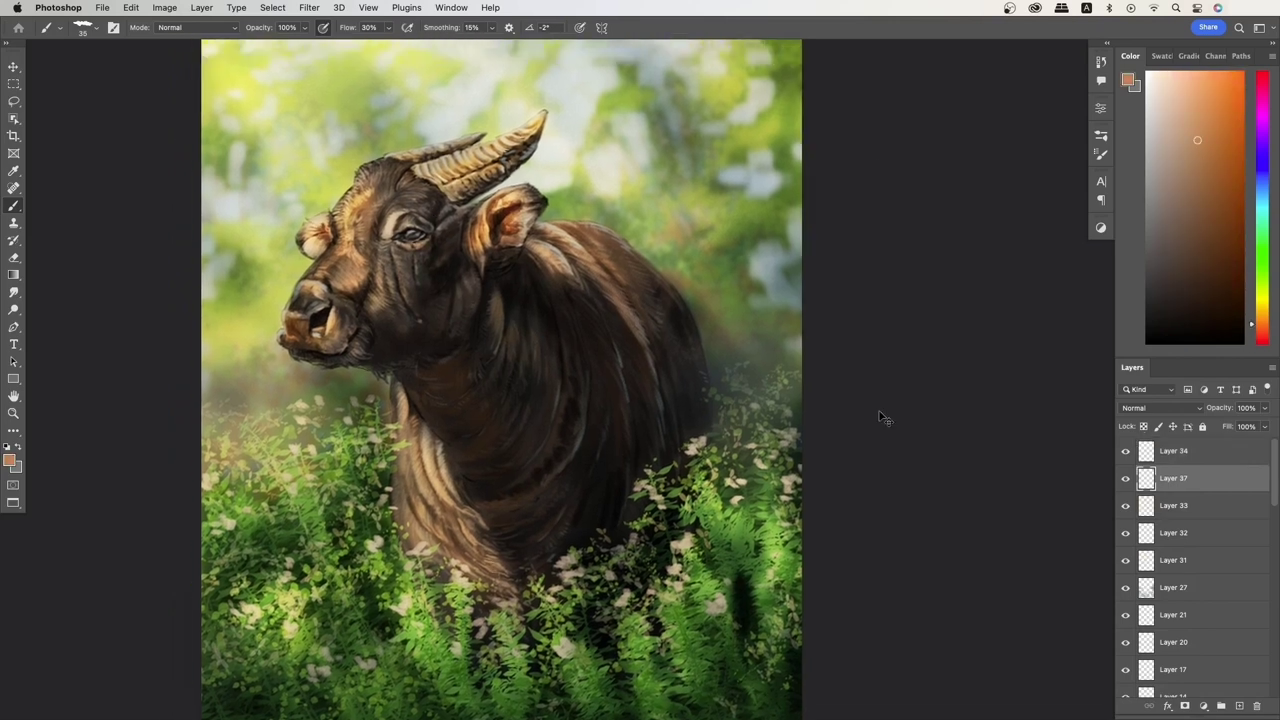
Soften the edge of the bull's back on the merged copy layer with the Smudge tool at 56% strength and a 400 px brush.
{"action": "left_click", "coordinate": [14, 292]}
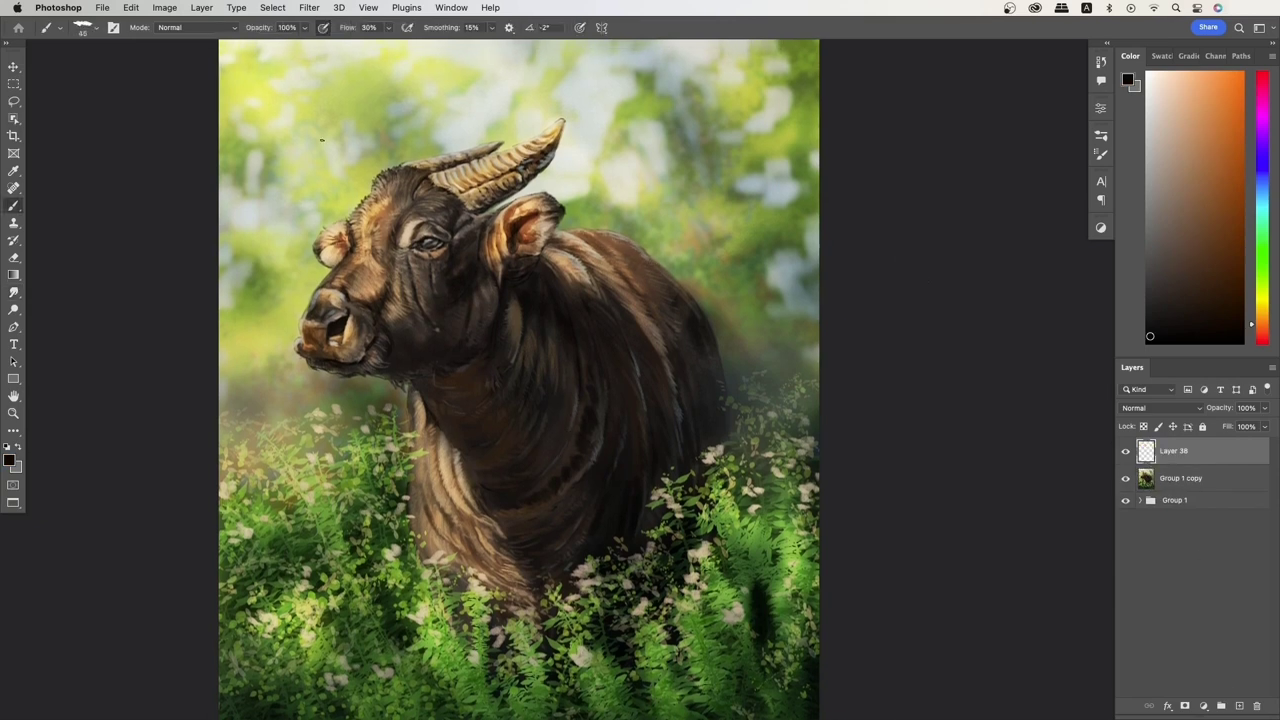
{"action": "left_click", "coordinate": [1168, 304]}
{"action": "key", "text": "d"}
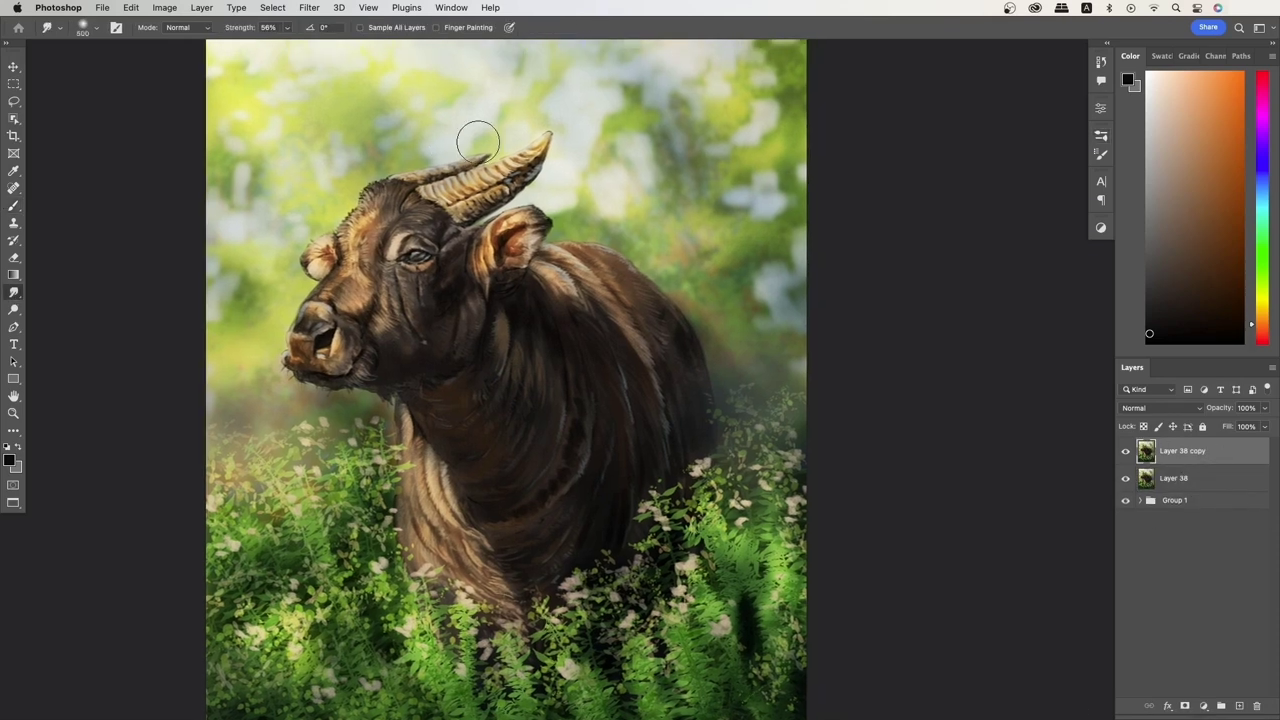
{"action": "key", "text": "bracketleft"}
{"action": "key", "text": "bracketleft"}
{"action": "left_click_drag", "start_coordinate": [588, 270], "coordinate": [592, 258]}
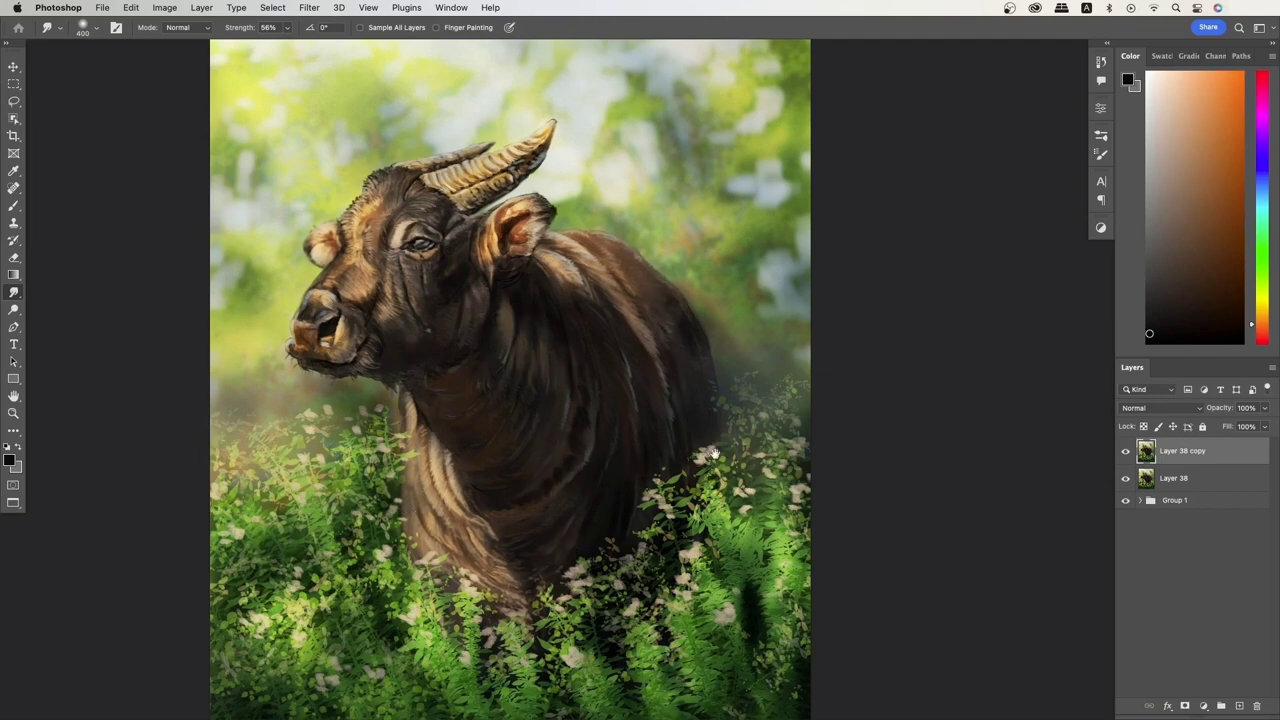
Apply a tilted 15 px Tilt-Shift blur that keeps the bull's head and body in focus.
{"action": "key", "text": "ctrl+f"}
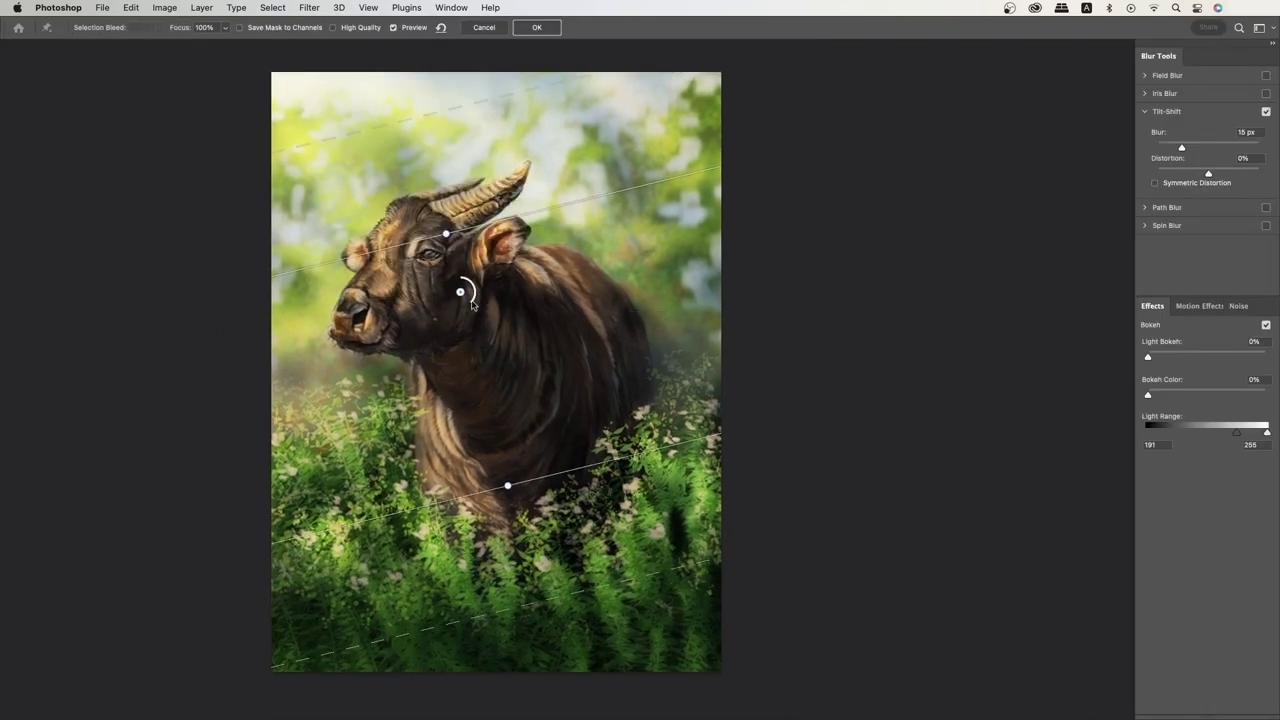
{"action": "key", "text": "Return"}
Brighten the highlights on the bull's horns, face and back with a pale peach Color Dodge brush at 9% opacity.
{"action": "left_click", "coordinate": [185, 27]}
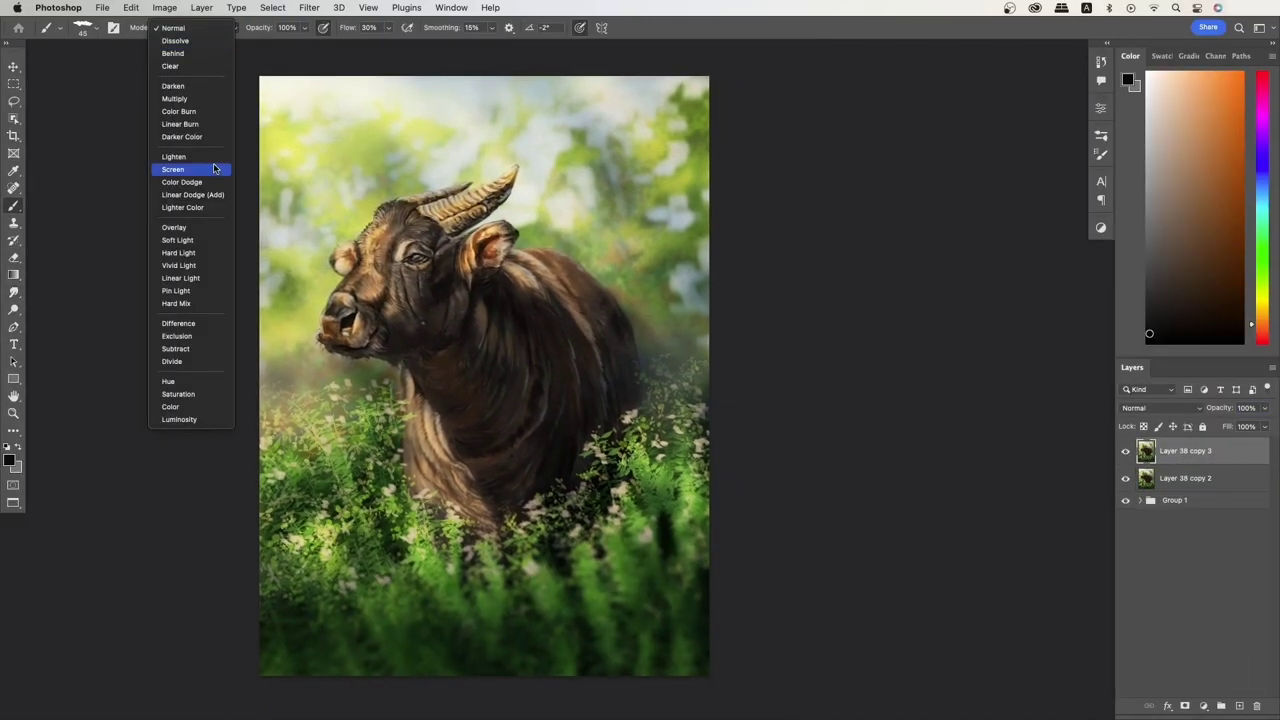
{"action": "left_click", "coordinate": [182, 182]}
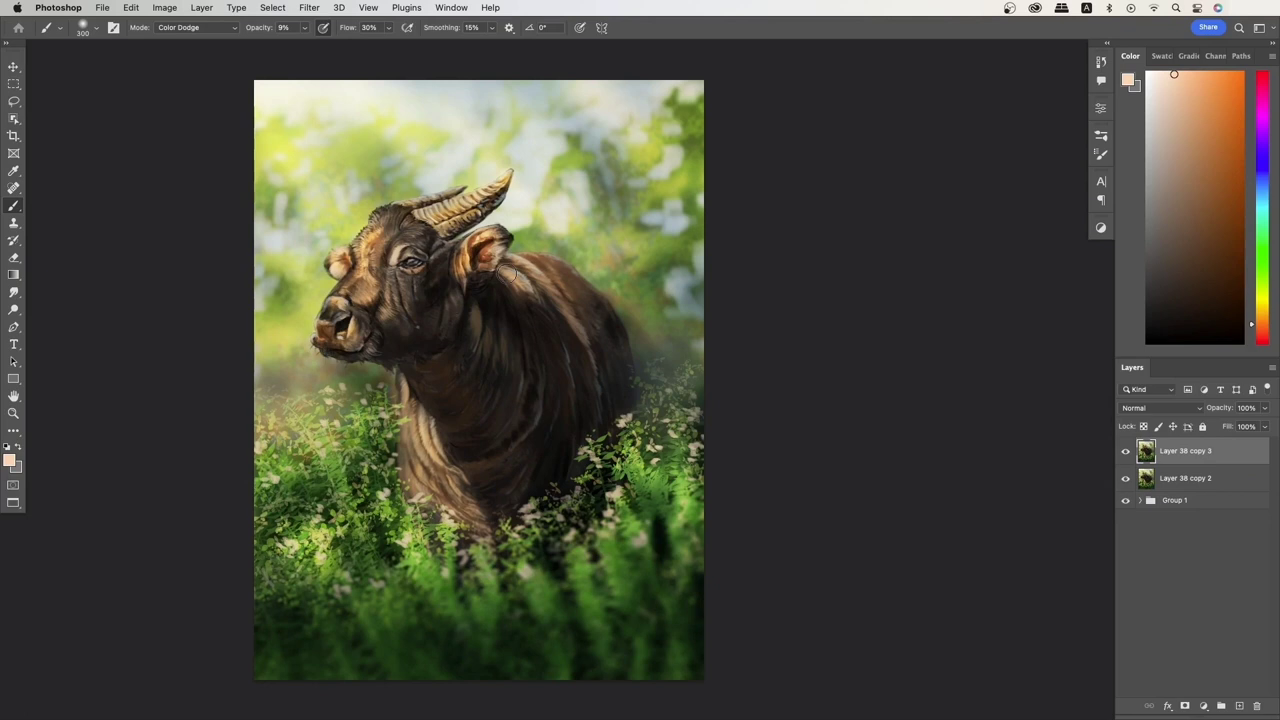
{"action": "left_click", "coordinate": [507, 271], "text": "alt"}
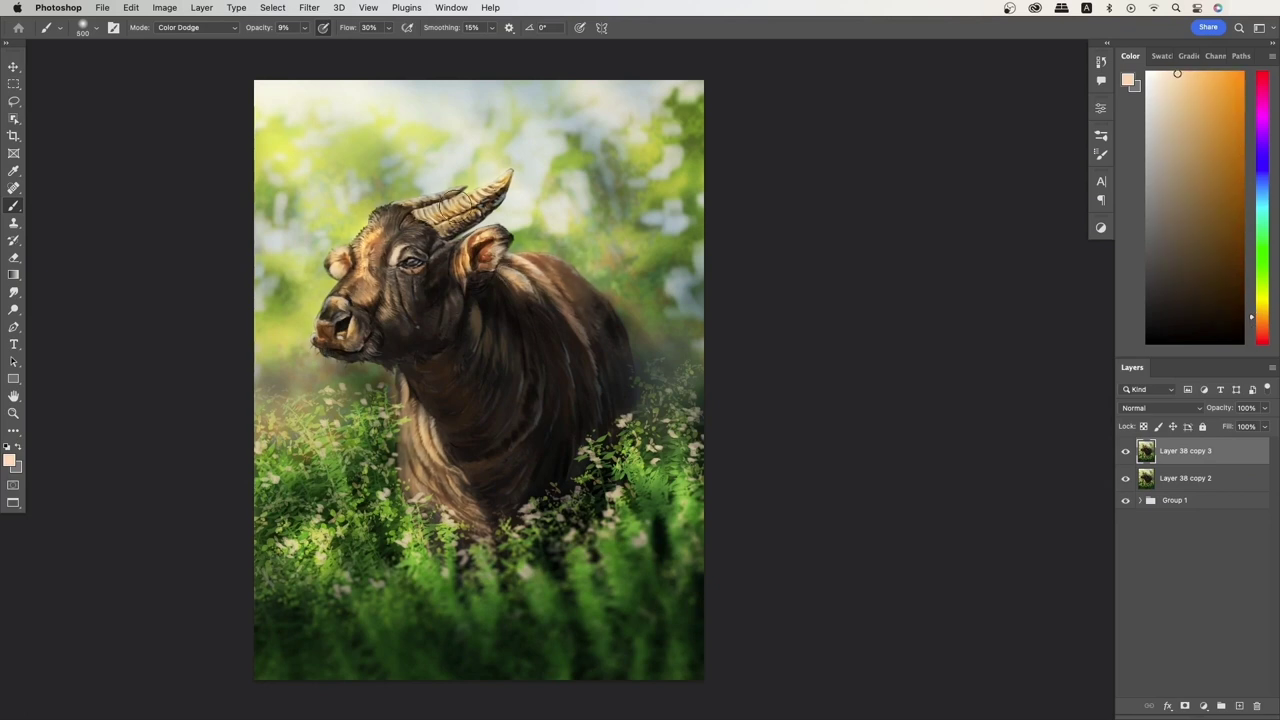
{"action": "key", "text": "bracketright"}
{"action": "key", "text": "bracketright"}
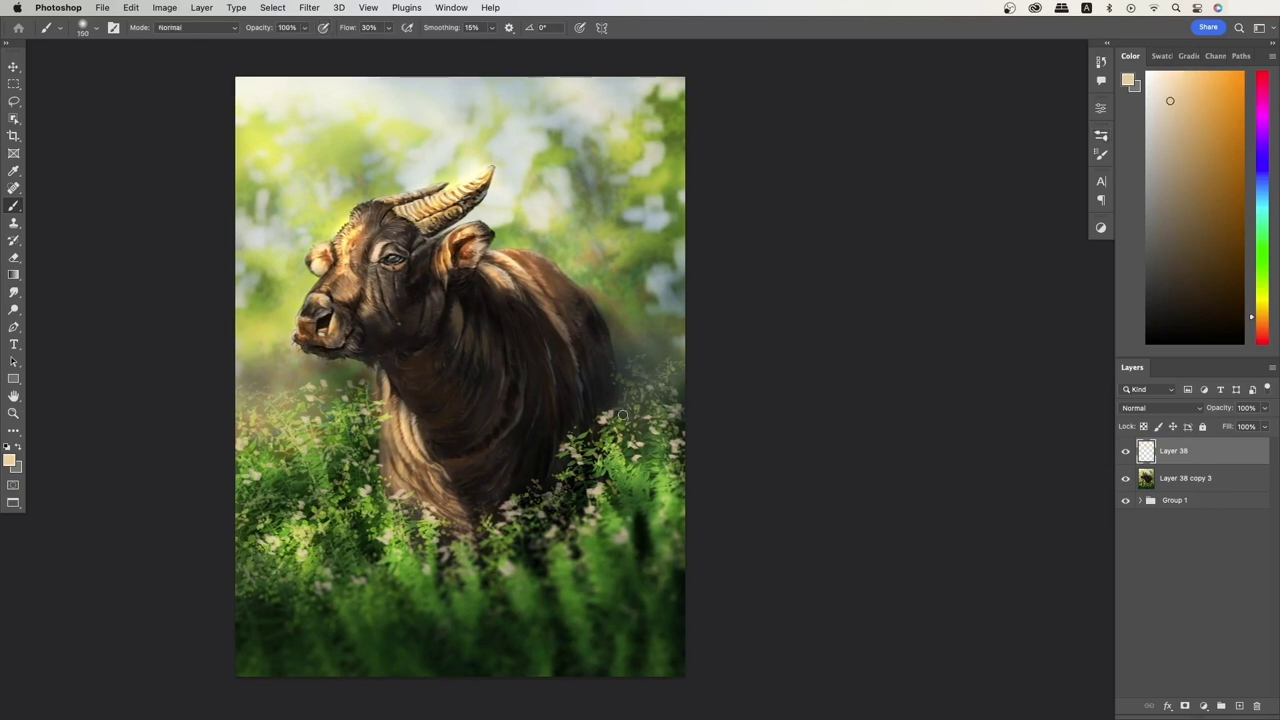
Paint small pale cream light specks around the bull on a new layer with a Normal mode soft brush in varied sizes.
{"action": "key", "text": "bracketright"}
{"action": "key", "text": "bracketright"}
{"action": "key", "text": "bracketright"}
{"action": "key", "text": "bracketright"}
{"action": "key", "text": "bracketright"}
{"action": "key", "text": "bracketright"}
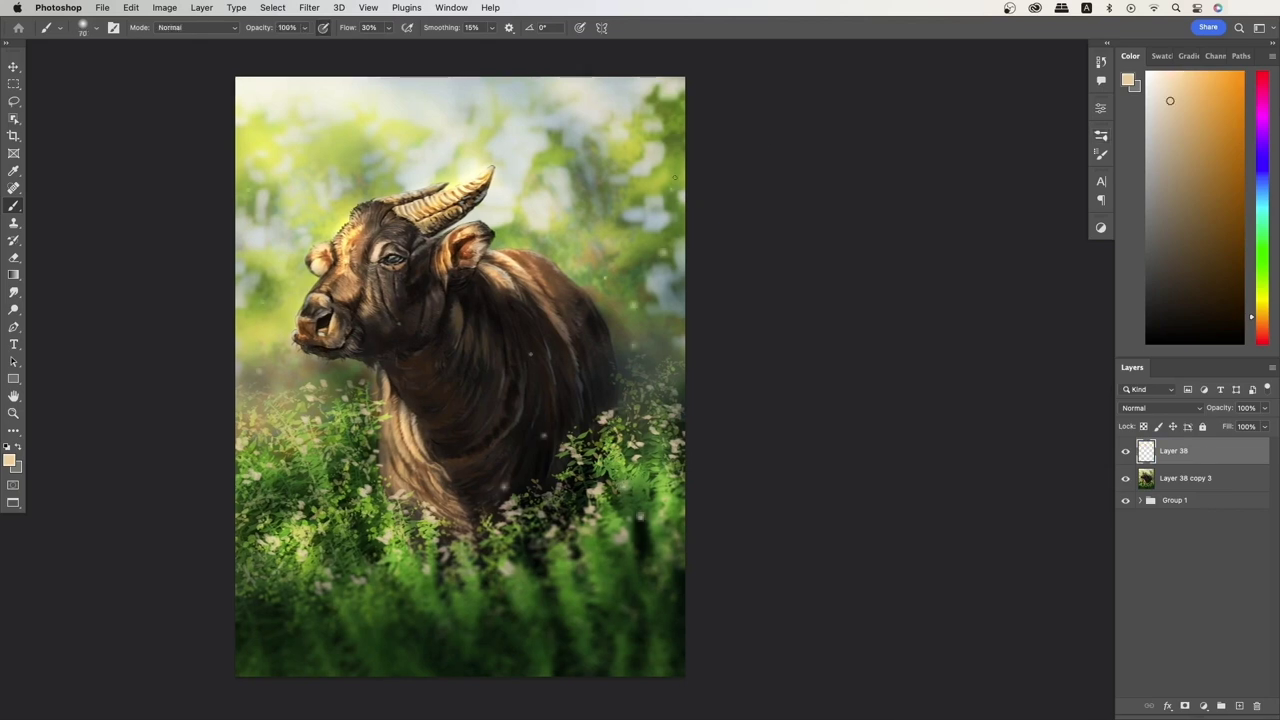
{"action": "key", "text": "bracketright"}
{"action": "key", "text": "bracketright"}
{"action": "key", "text": "bracketright"}
{"action": "key", "text": "bracketright"}
{"action": "key", "text": "bracketright"}
{"action": "key", "text": "bracketright"}
{"action": "left_click", "coordinate": [1161, 90]}
{"action": "left_click", "coordinate": [309, 7]}
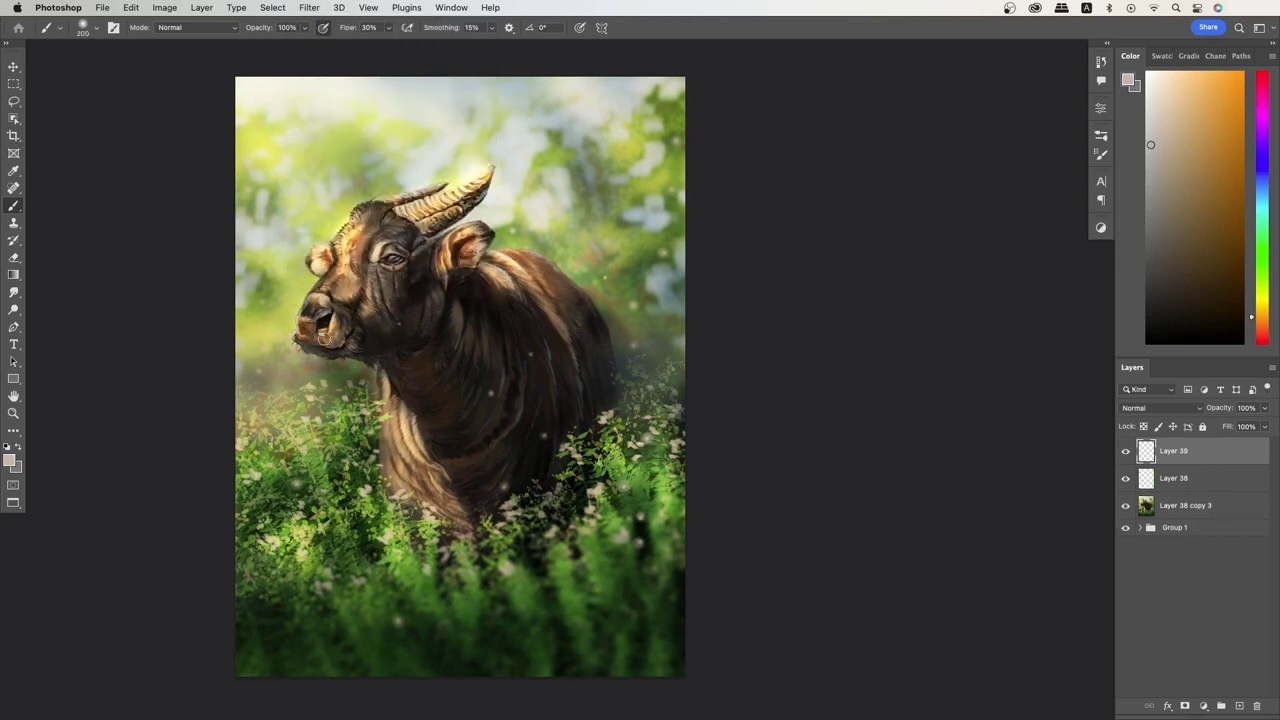
Paint pale grey mist along the bottom of the grass on a new layer with a 1400 px soft brush and blur it.
{"action": "left_click_drag", "start_coordinate": [600, 660], "coordinate": [426, 680]}
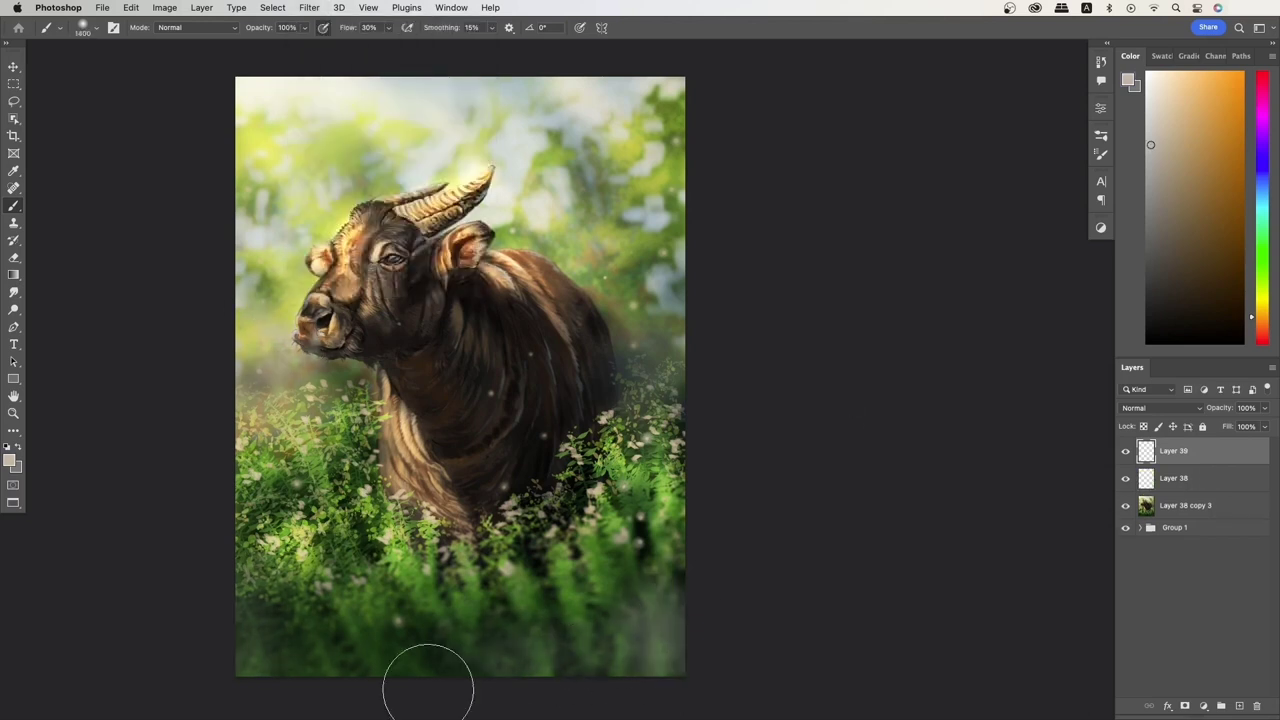
{"action": "left_click", "coordinate": [309, 7]}
{"action": "mouse_move", "coordinate": [315, 174]}
{"action": "left_click", "coordinate": [525, 249]}
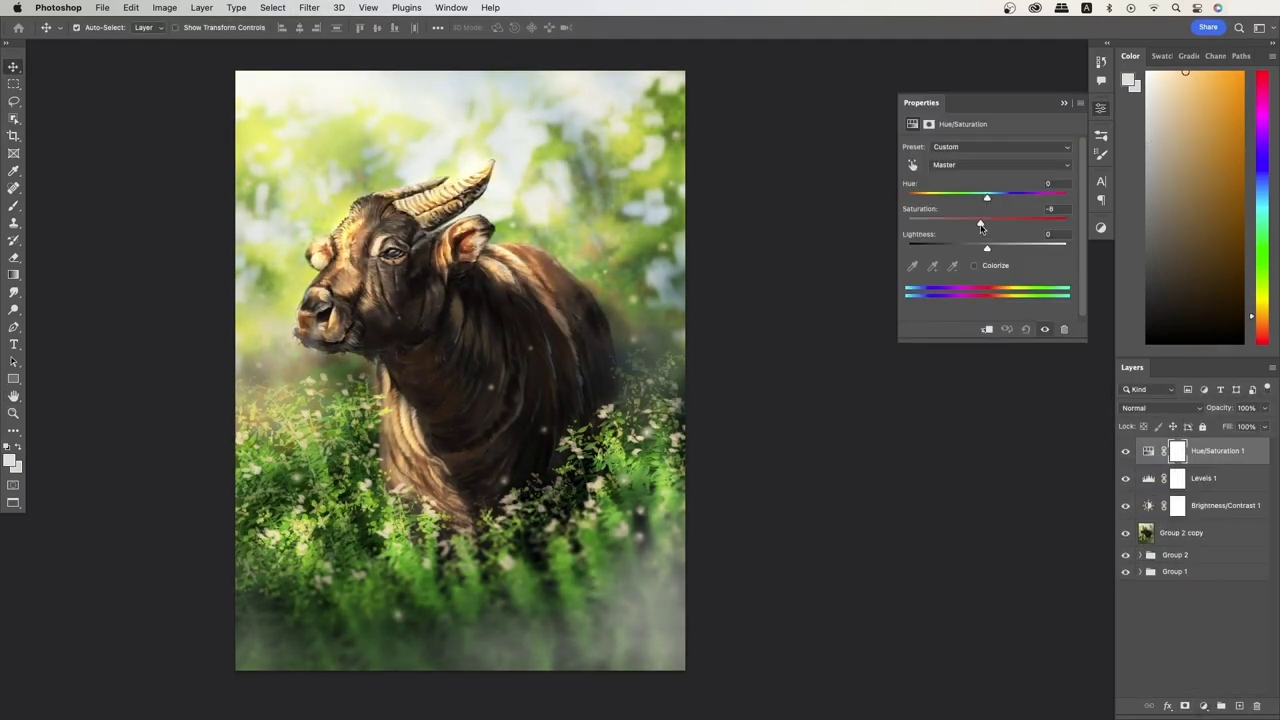
Set the saturation of the Hue/Saturation adjustment layer to -1.
{"action": "left_click_drag", "start_coordinate": [976, 232], "coordinate": [986, 226]}
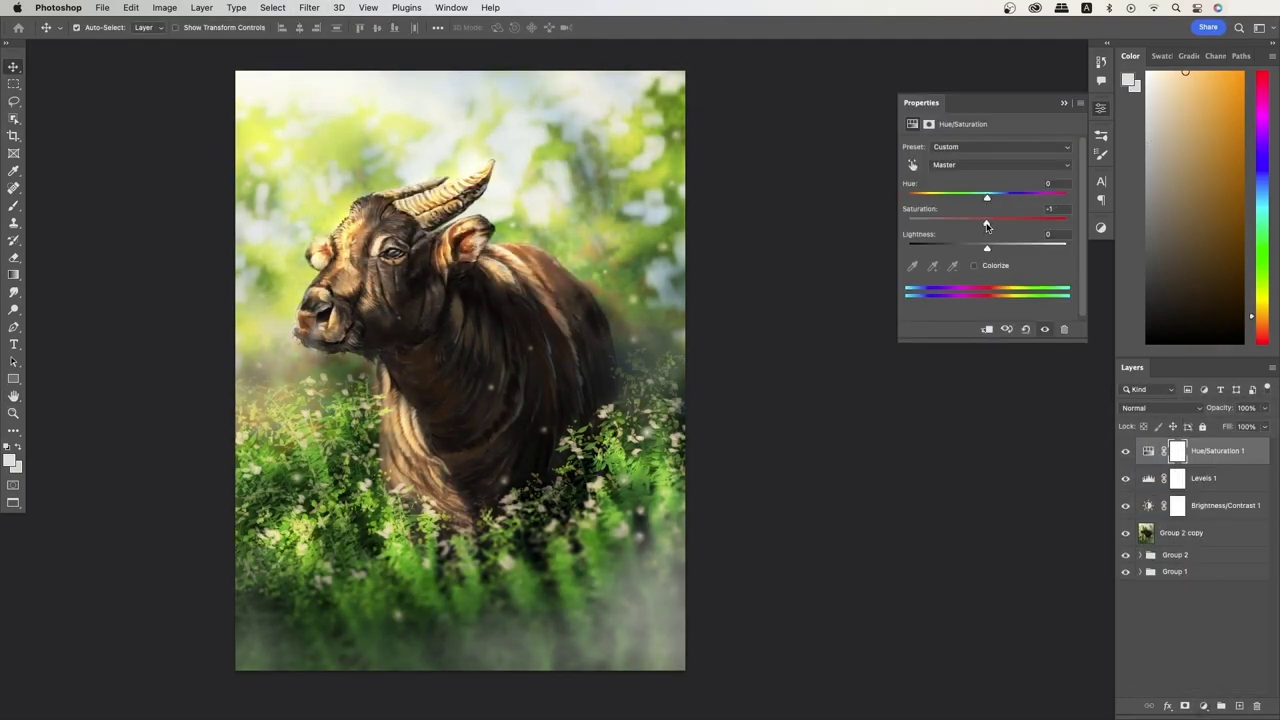